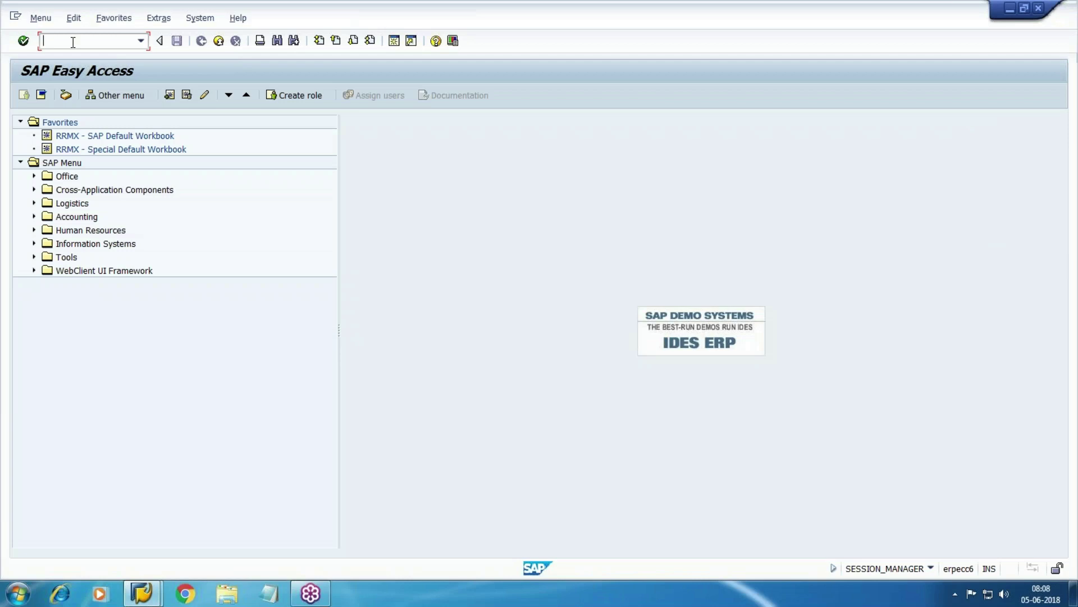
- Open the Accounts Payable transaction FBL1N and list the open vendor line items for company code WM10
left_click(33, 216)
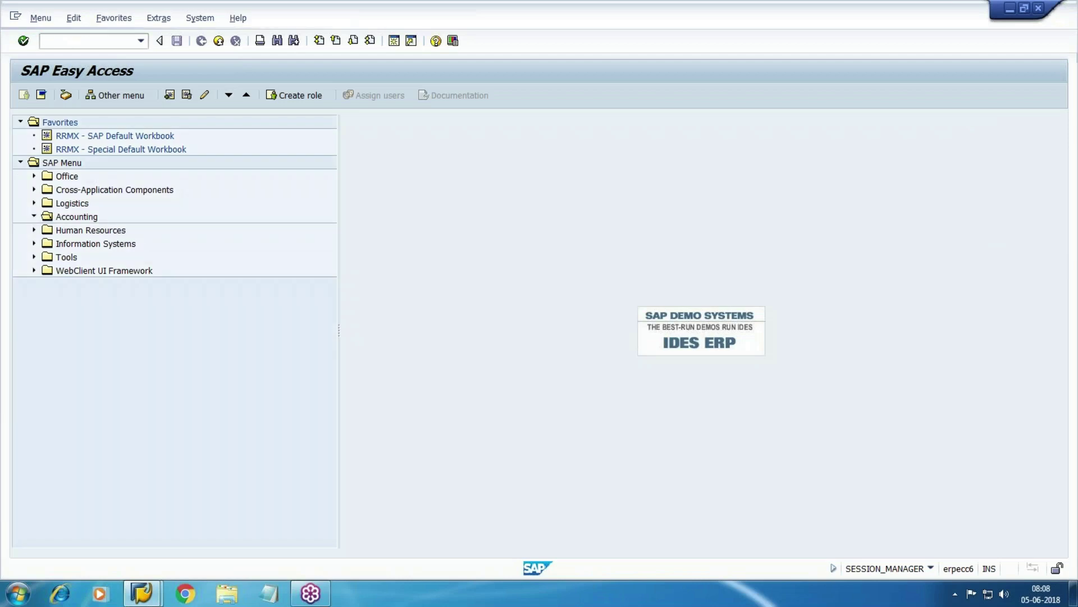
left_click(47, 230)
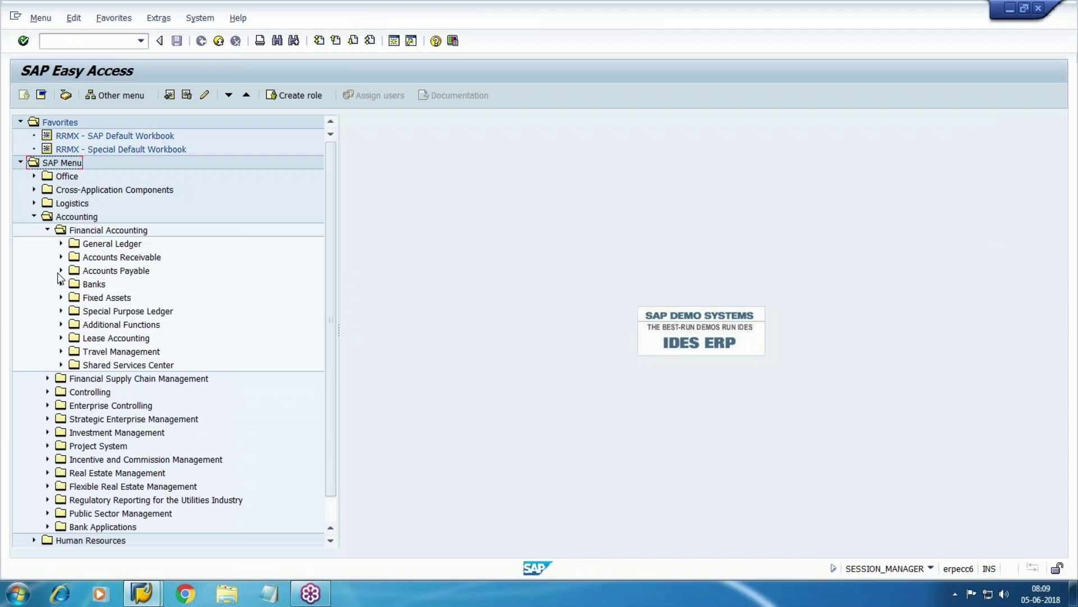
left_click(61, 271)
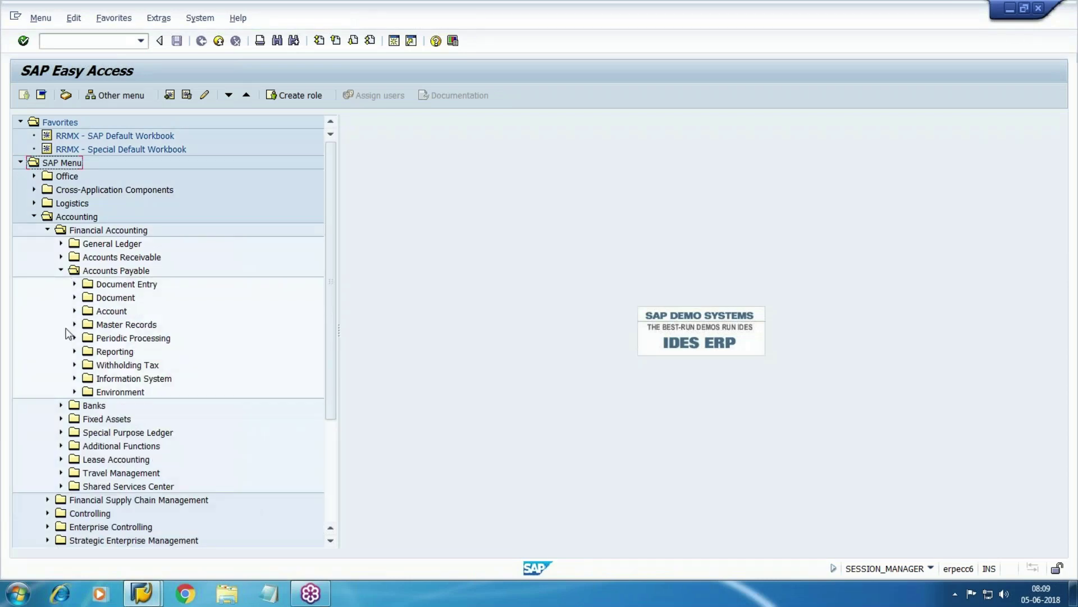
left_click(75, 310)
double_click(137, 337)
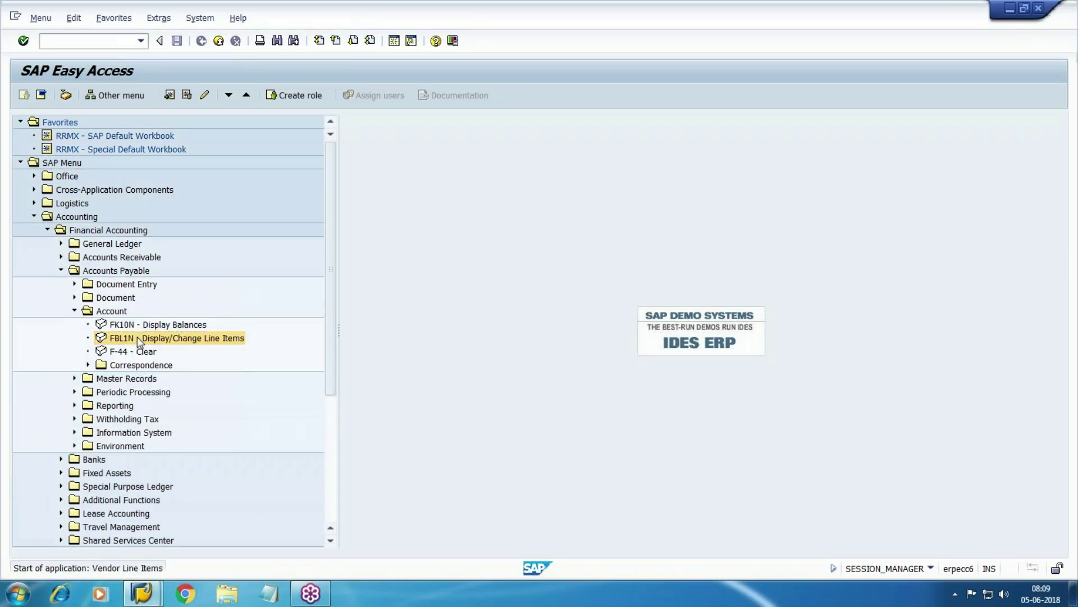
type("WM10")
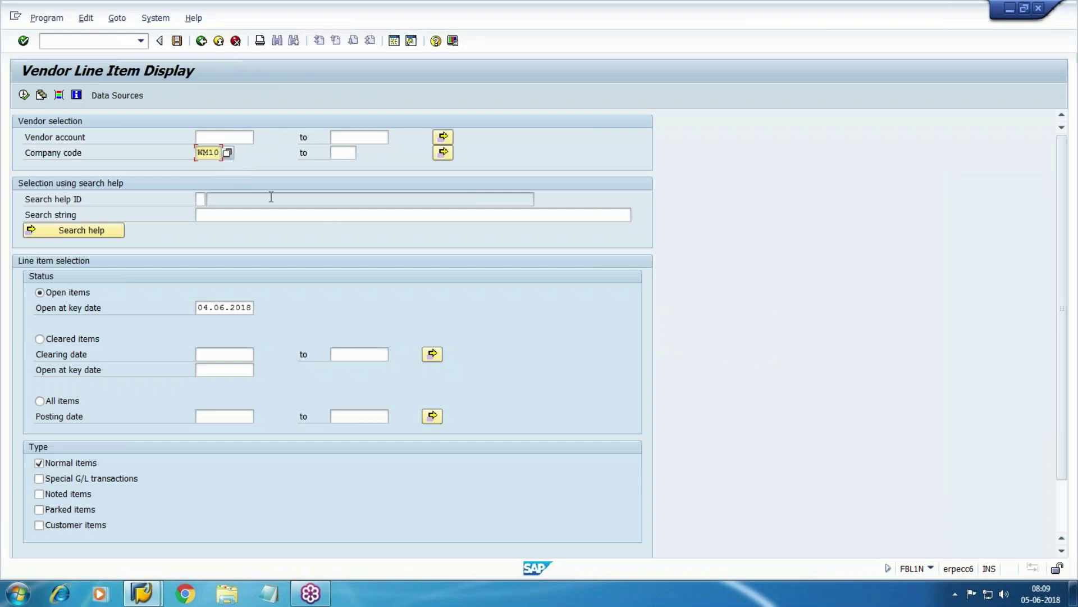
left_click(23, 95)
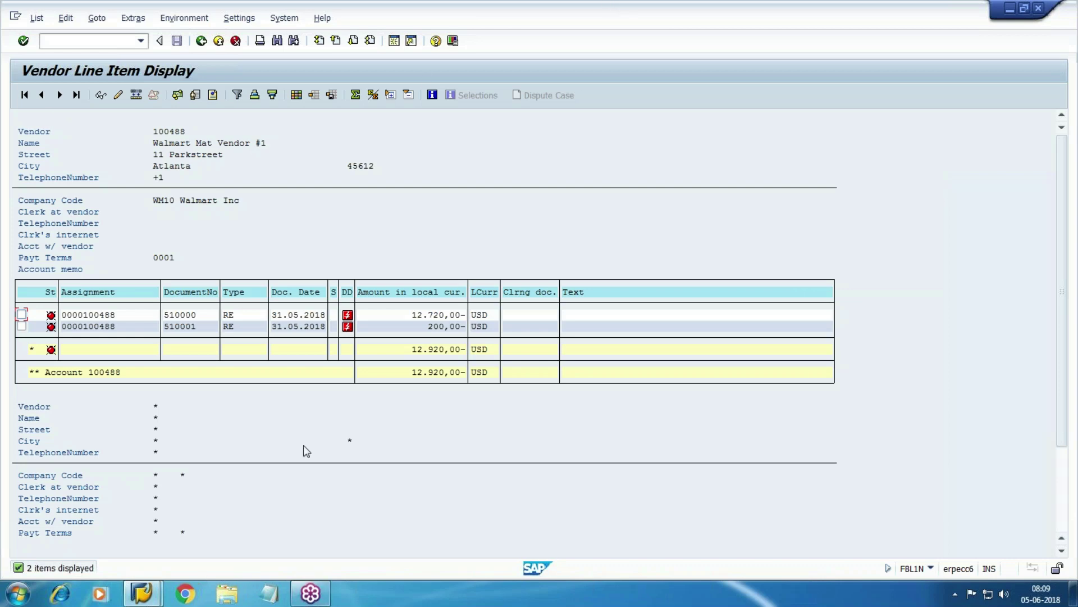
- Start transaction FS00 in a new session and expand the Direct/Prd Exp account group in the G/L account tree
left_click(394, 38)
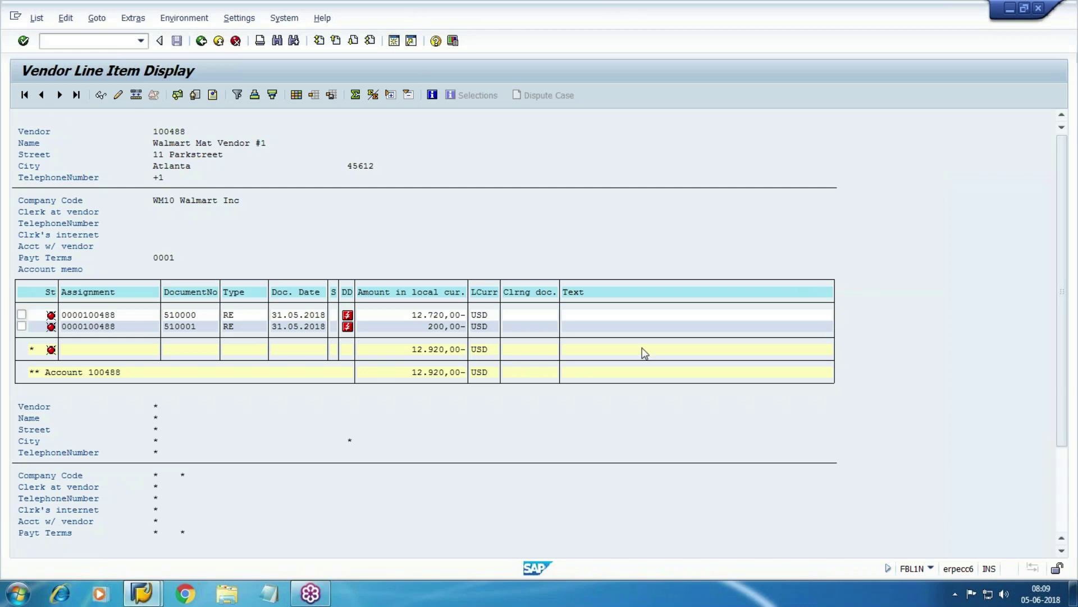
key("shift+F3")
type("FS")
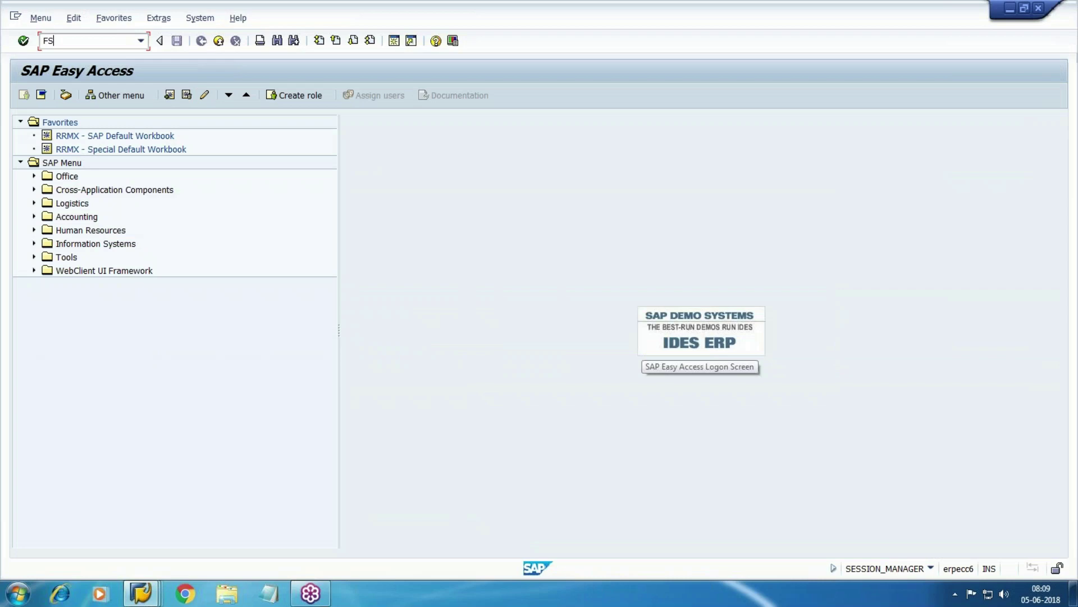
key("Return")
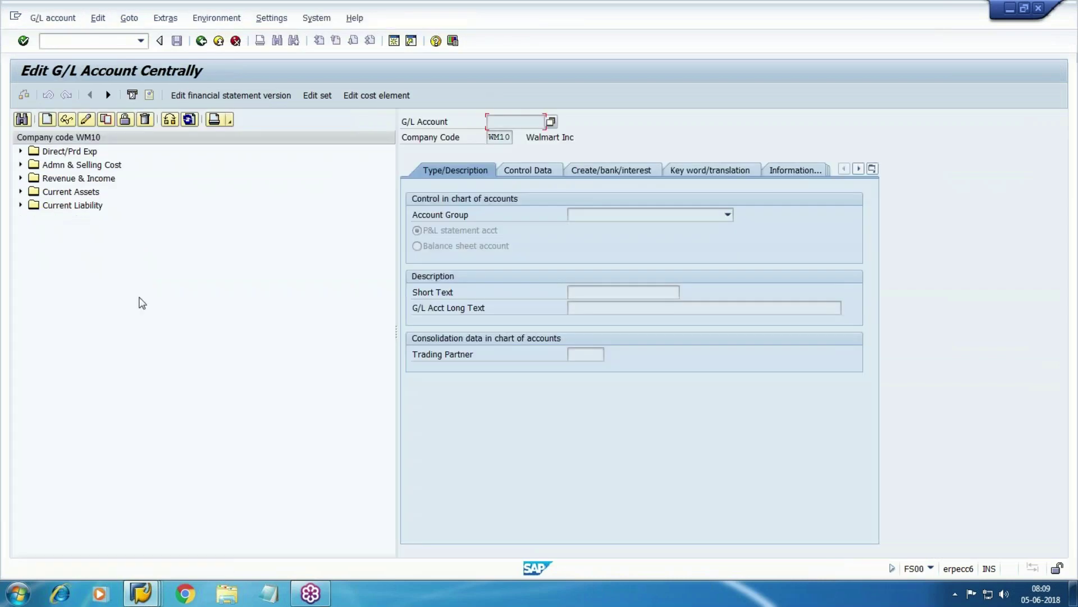
left_click(20, 164)
left_click(20, 164)
left_click(20, 151)
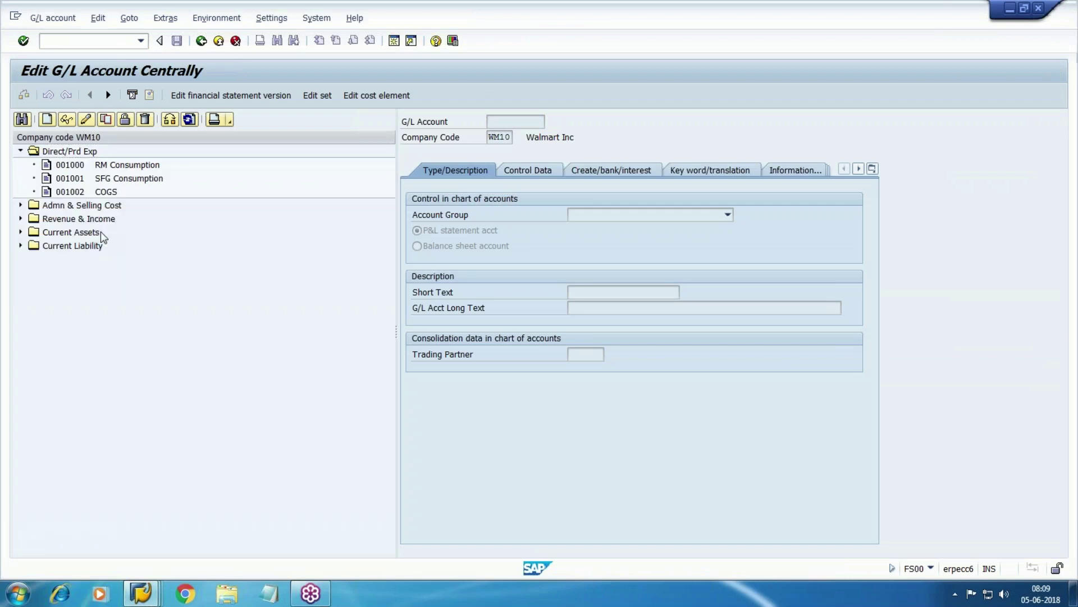
- Start creating G/L account 1003 in company code WM10 with account group Direct/Prd Exp
left_click(55, 120)
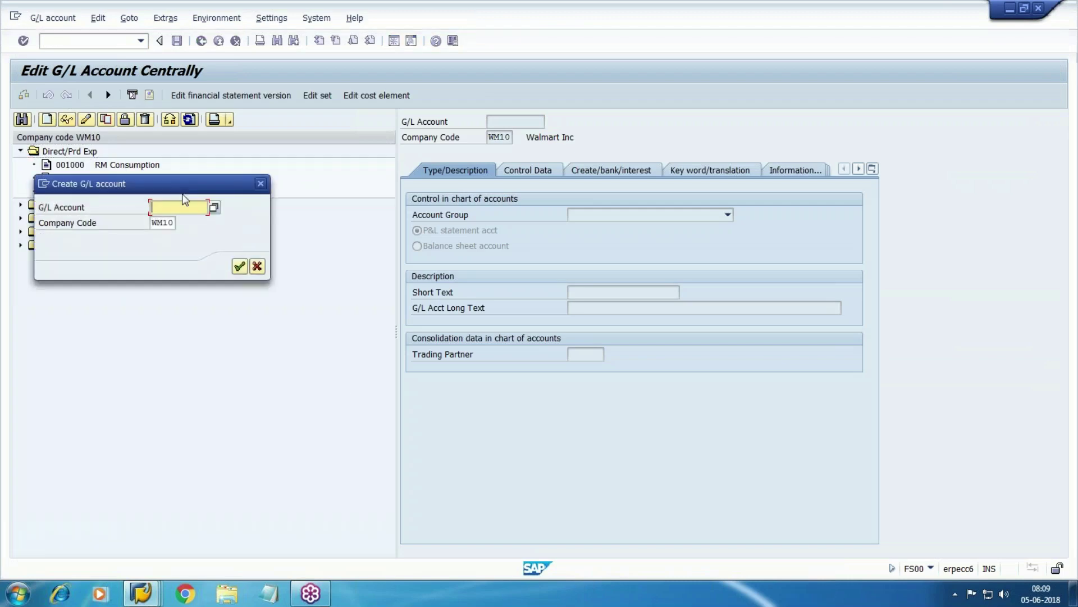
type("1003")
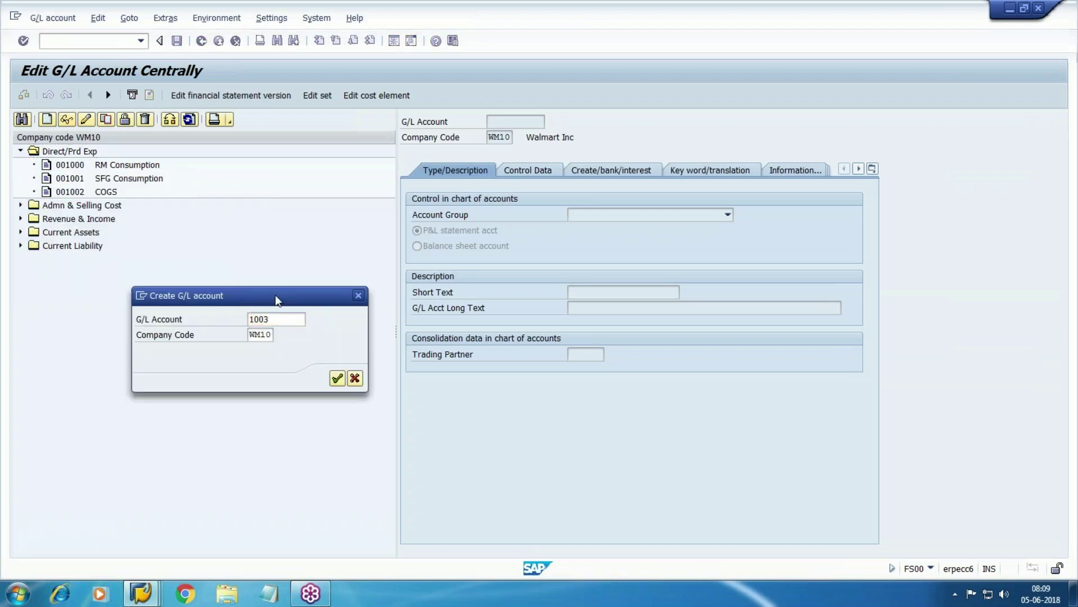
key("Return")
left_click(727, 214)
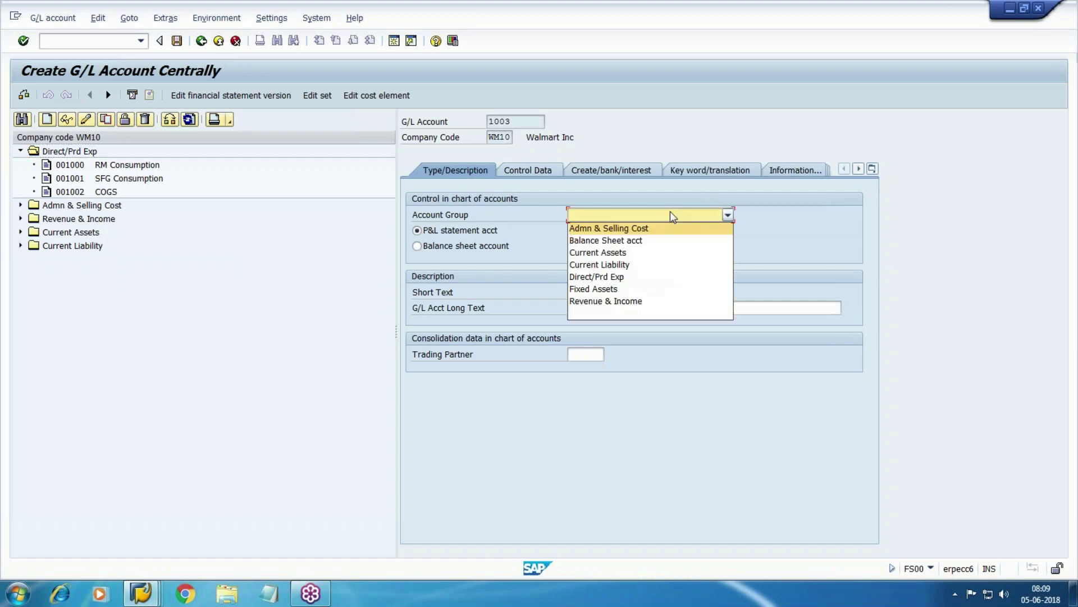
left_click(593, 278)
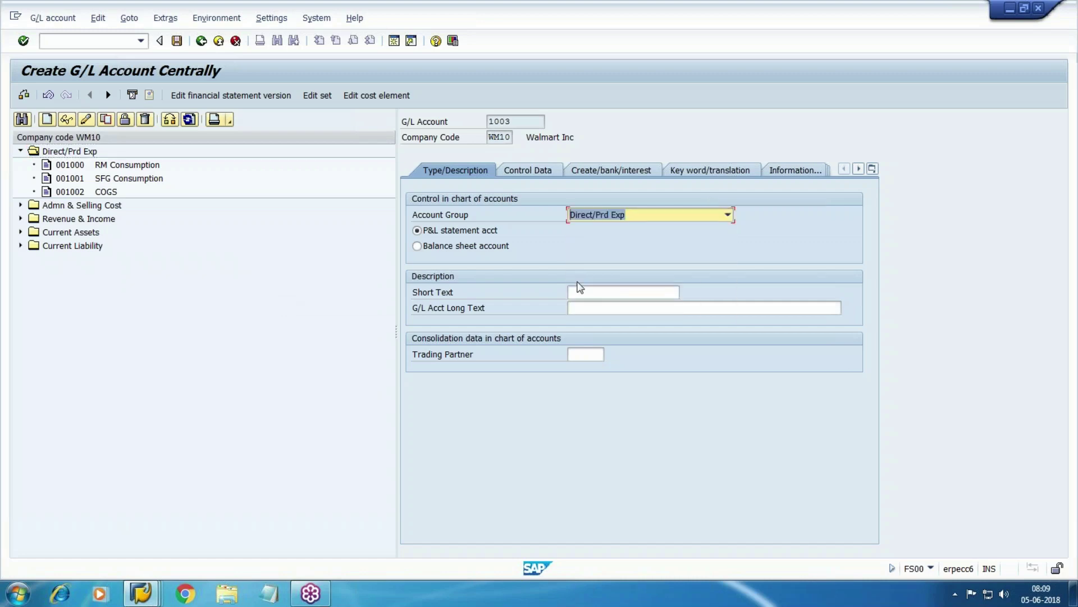
- Enter Purchase as both the short text and the long text of the new G/L account
left_click(612, 291)
type("Purchase")
key("shift+Home")
key("ctrl+c")
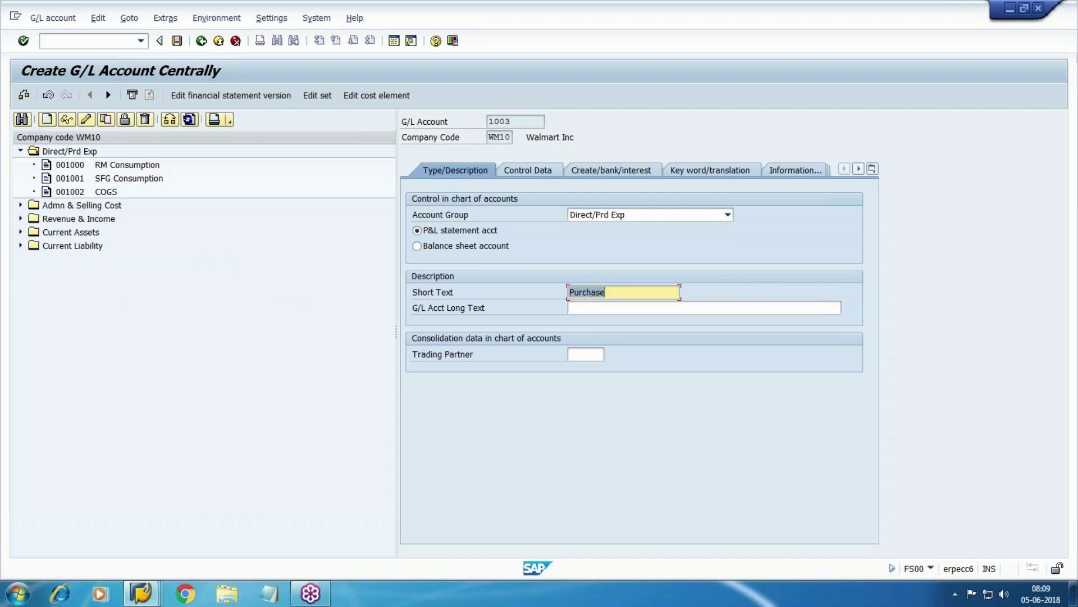
key("Tab")
key("ctrl+v")
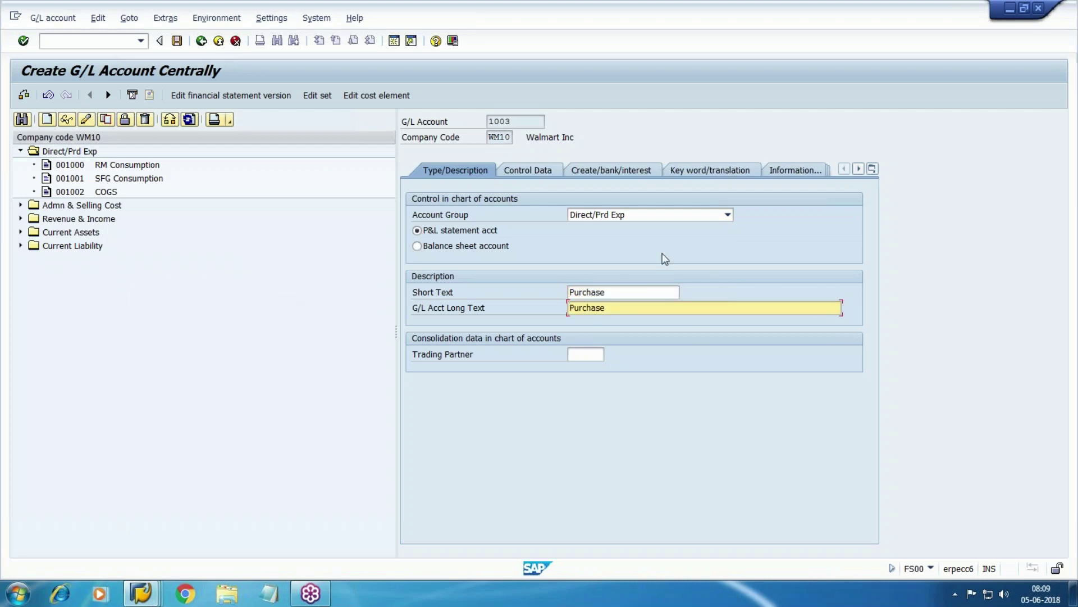
- Enable line item display in the account's control data and set the sort key to 001
left_click(526, 171)
key("Tab")
key("Tab")
key("Tab")
key("Tab")
key("Tab")
key("Tab")
key("Tab")
key("Tab")
key("Tab")
key("Tab")
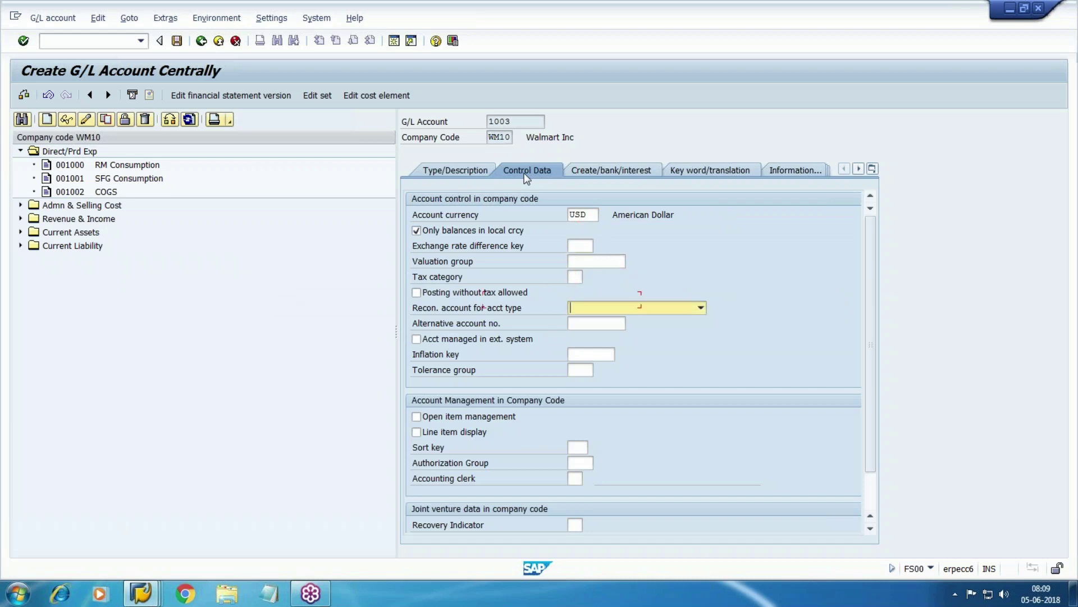
key("space")
key("Tab")
key("F4")
key("Return")
- Set the field status group to G001 and save the new G/L account
left_click(626, 168)
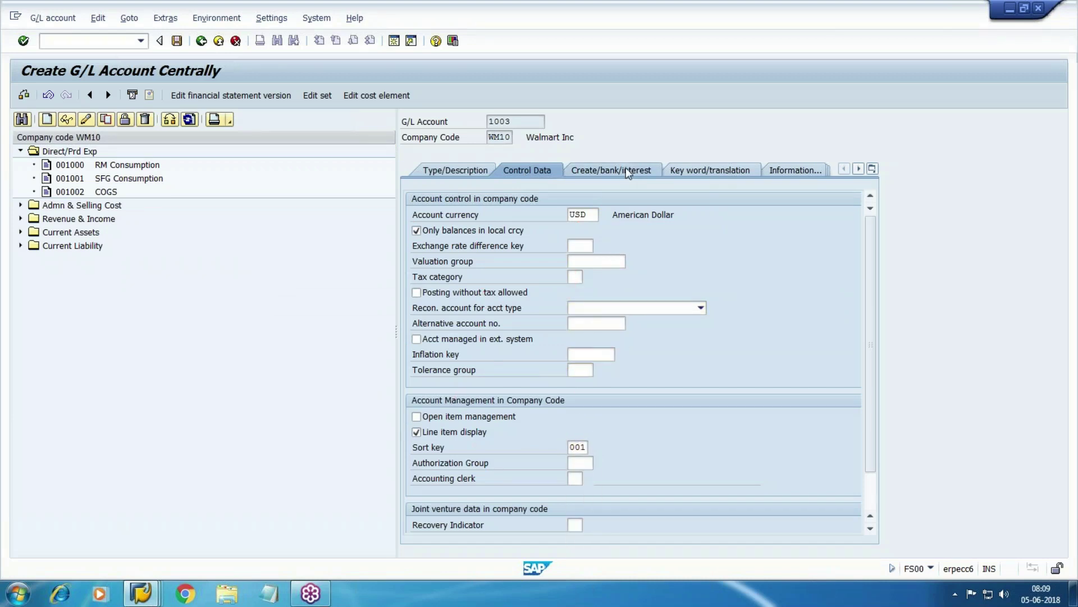
type("g")
key("Down")
key("Down")
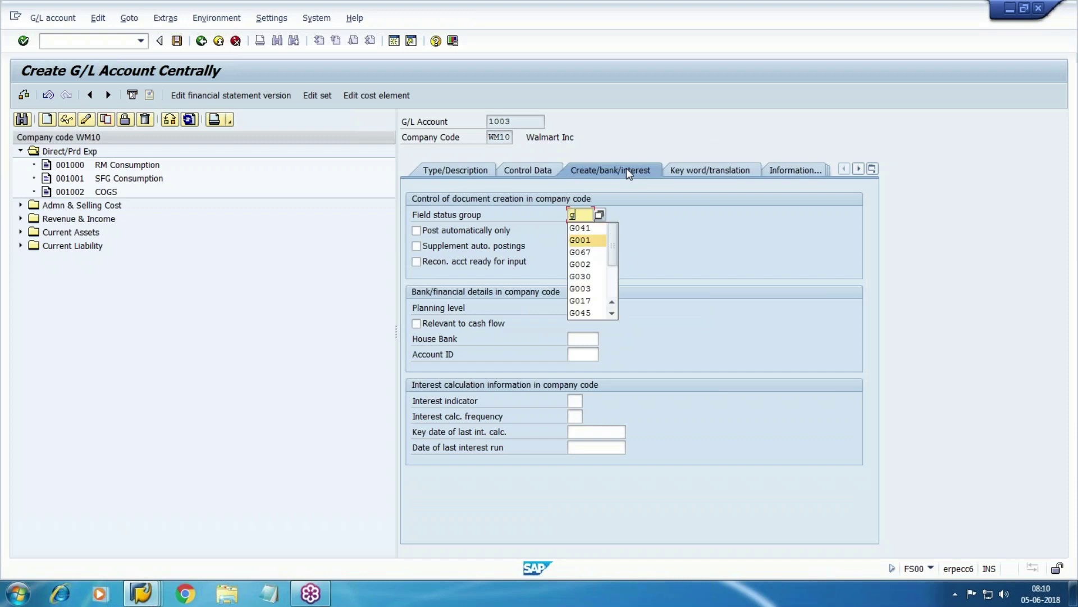
key("Return")
key("ctrl+s")
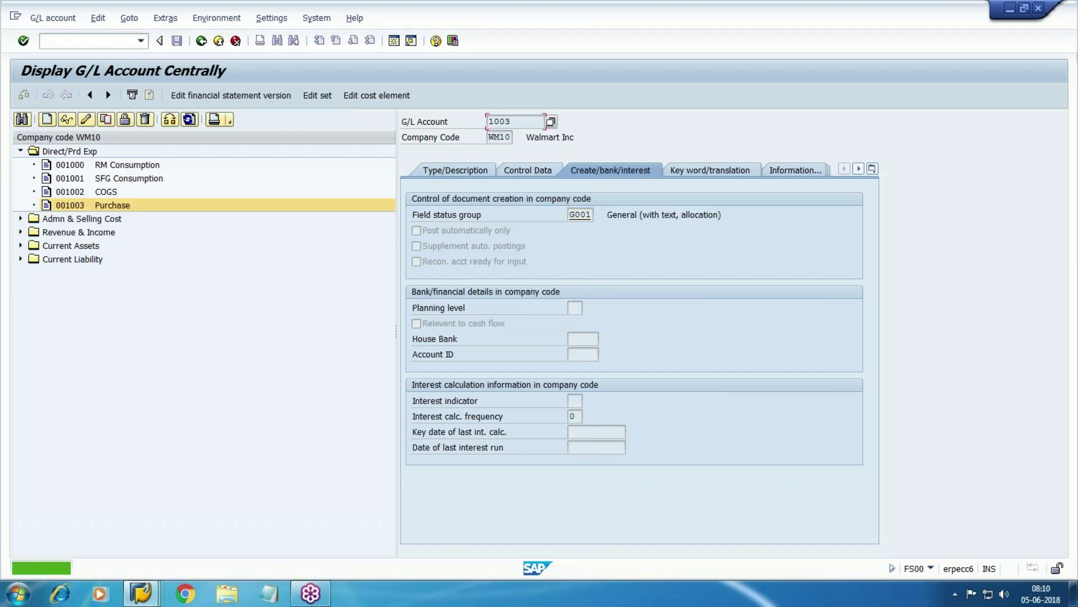
- Switch to Notepad and start a note reading "Direct FI Posting -"
left_click(274, 597)
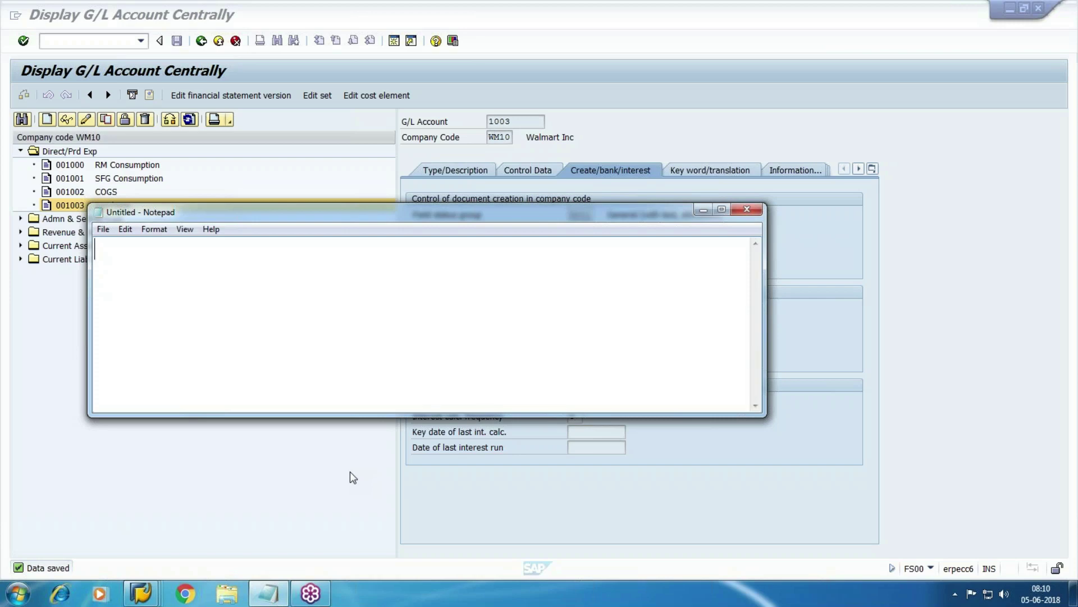
type("Doc")
key("BackSpace")
key("BackSpace")
key("BackSpace")
type("Direct FI ")
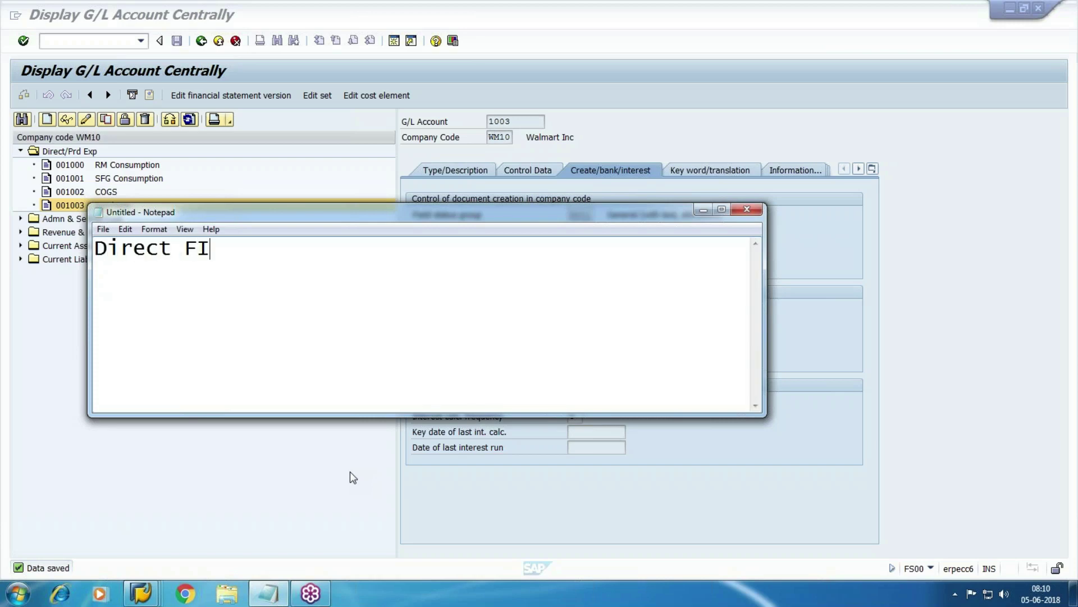
type("Posting -")
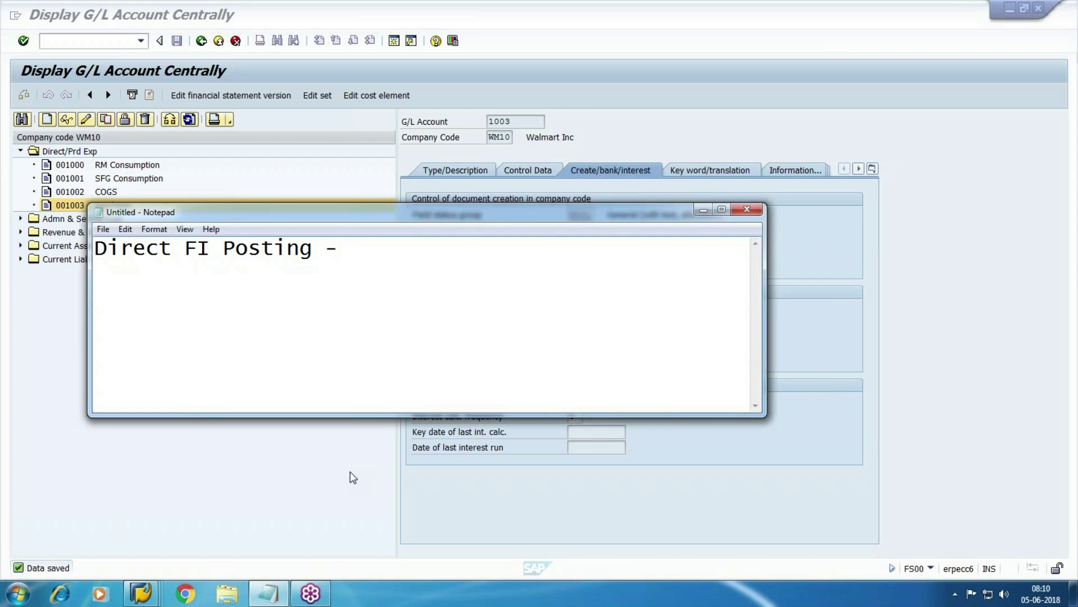
- Complete the note with "KR- F-43, FB60", highlight the transaction codes and return to SAP
type("KR")
type("- F-43")
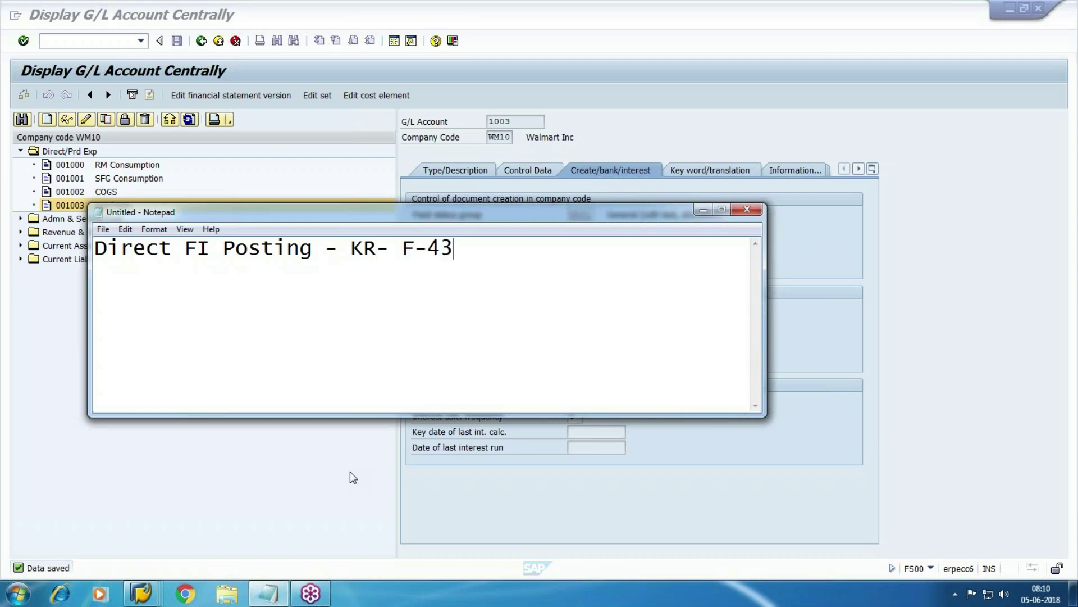
type(", FB60")
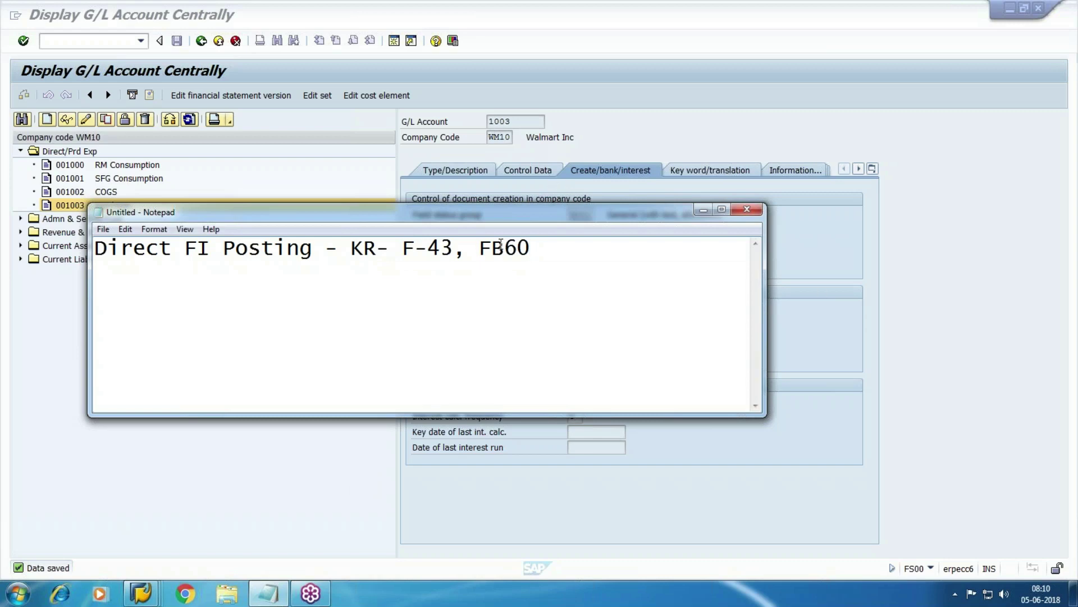
double_click(483, 248)
left_click_drag(403, 249, 617, 255)
left_click(857, 395)
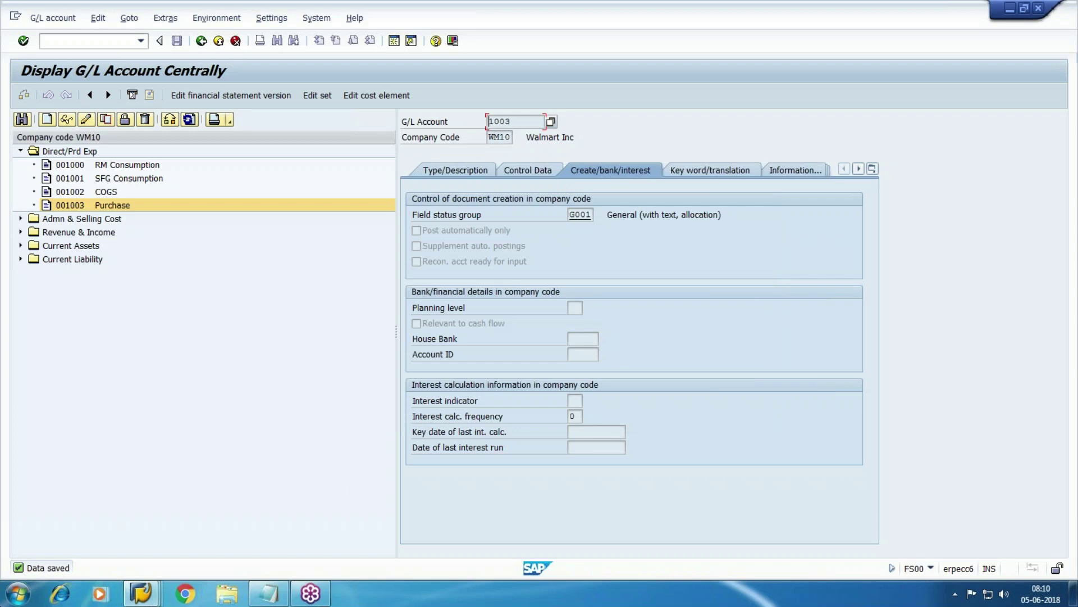
- Open a new session and start the Accounts Payable invoice entry transaction FB60
left_click(140, 591)
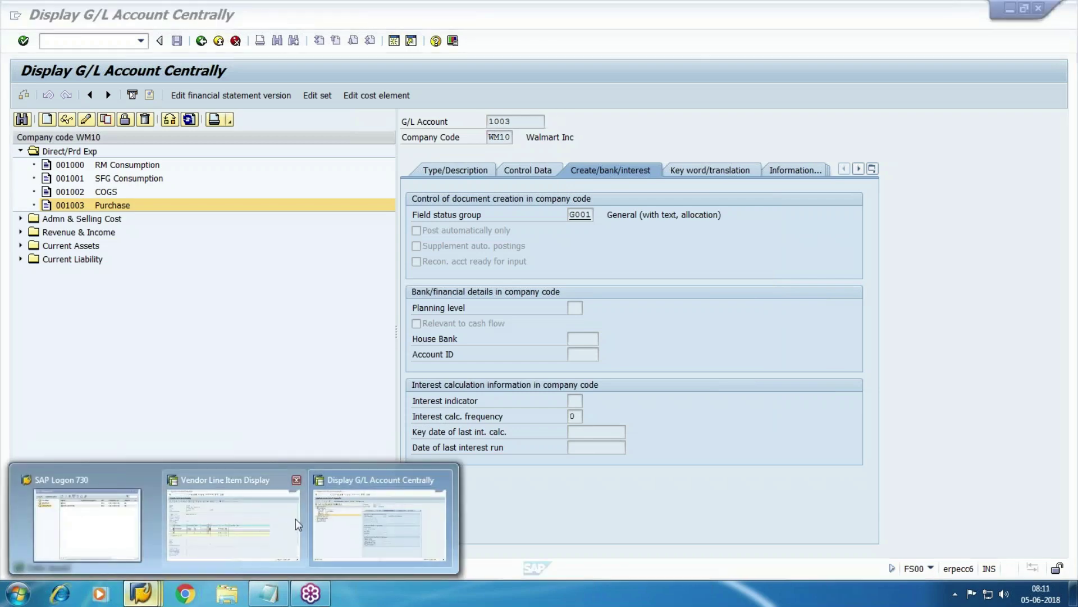
left_click(337, 525)
left_click(396, 41)
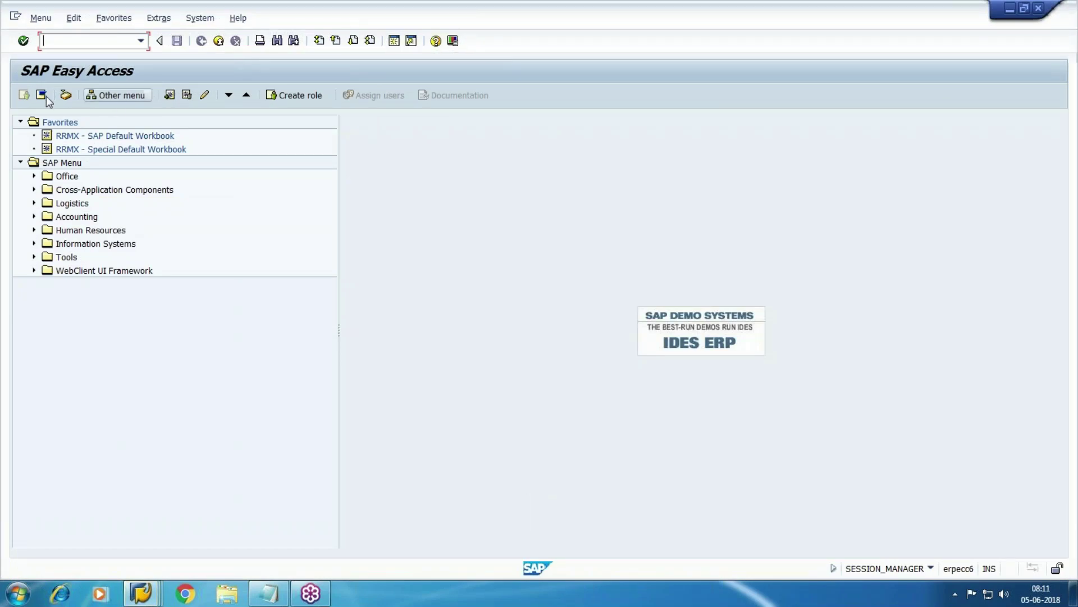
left_click(35, 216)
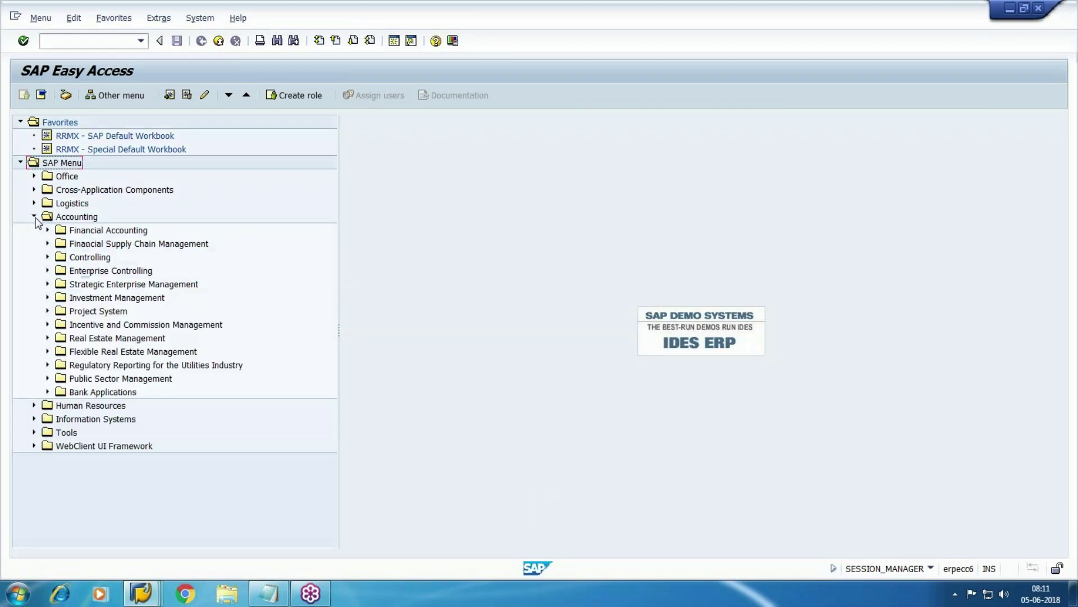
left_click(47, 230)
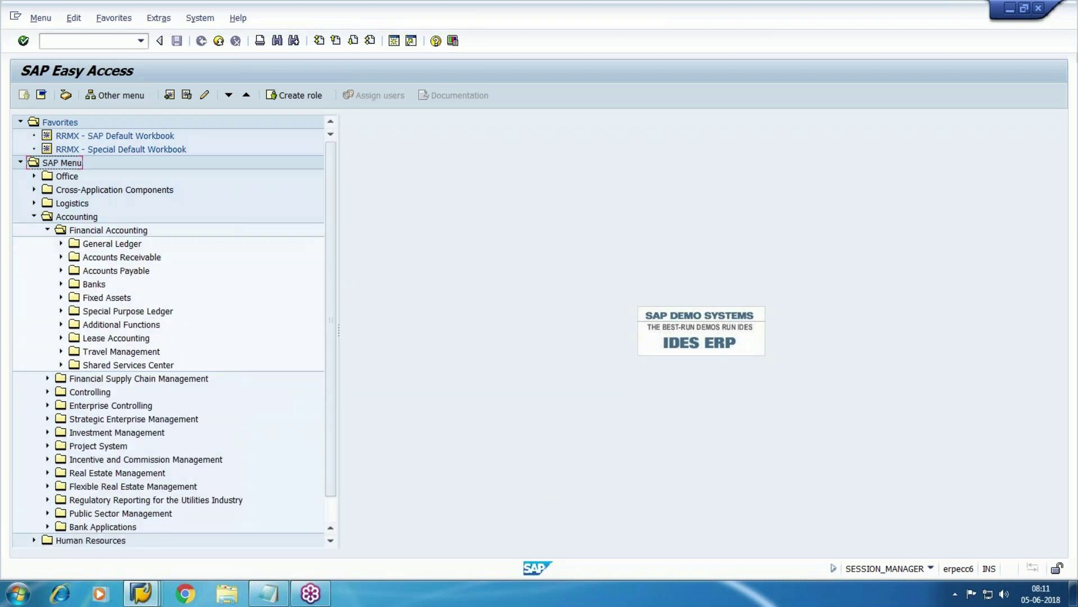
left_click(60, 270)
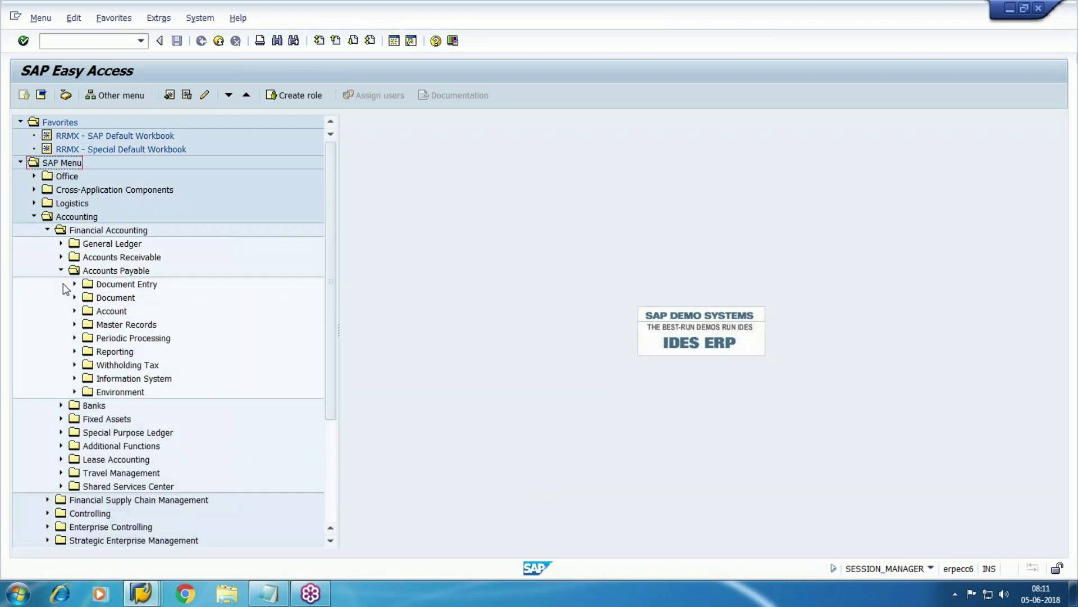
left_click(73, 285)
left_click(145, 297)
key("Return")
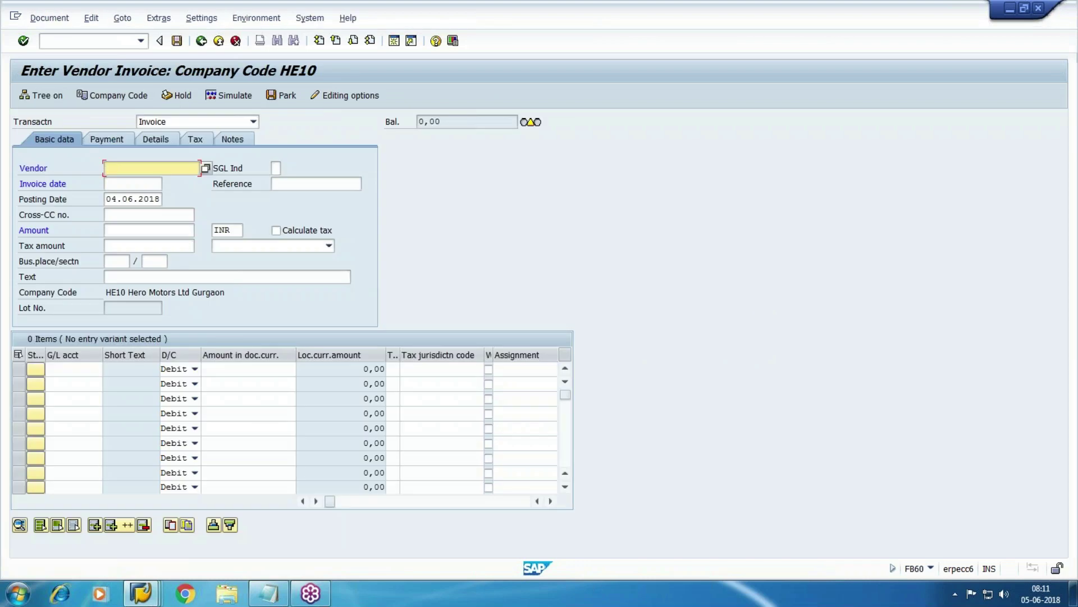
- Switch the vendor invoice entry to company code WM10
left_click(124, 96)
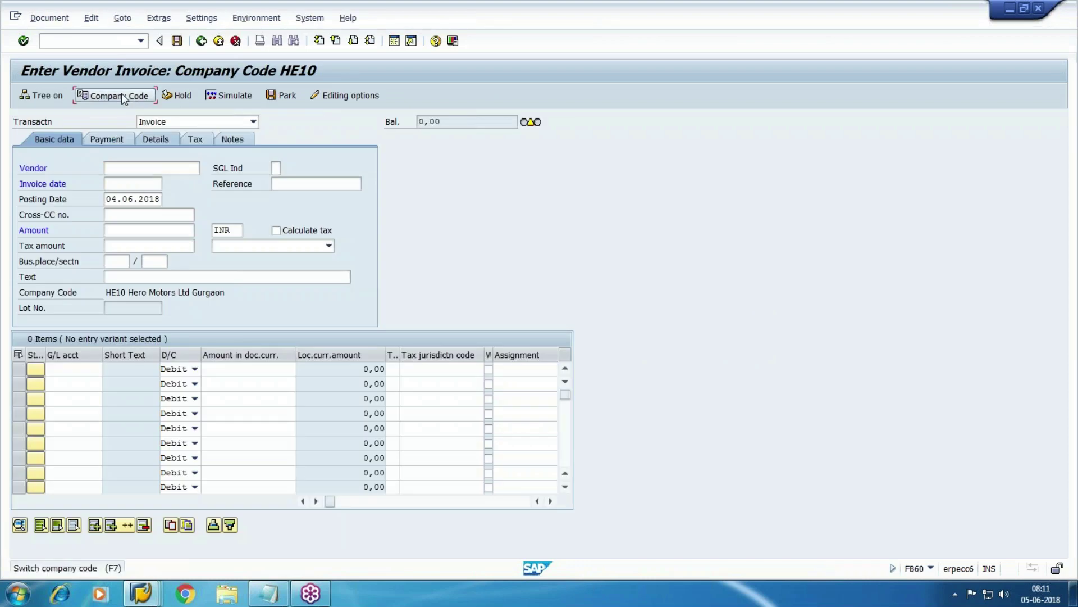
type("WM10")
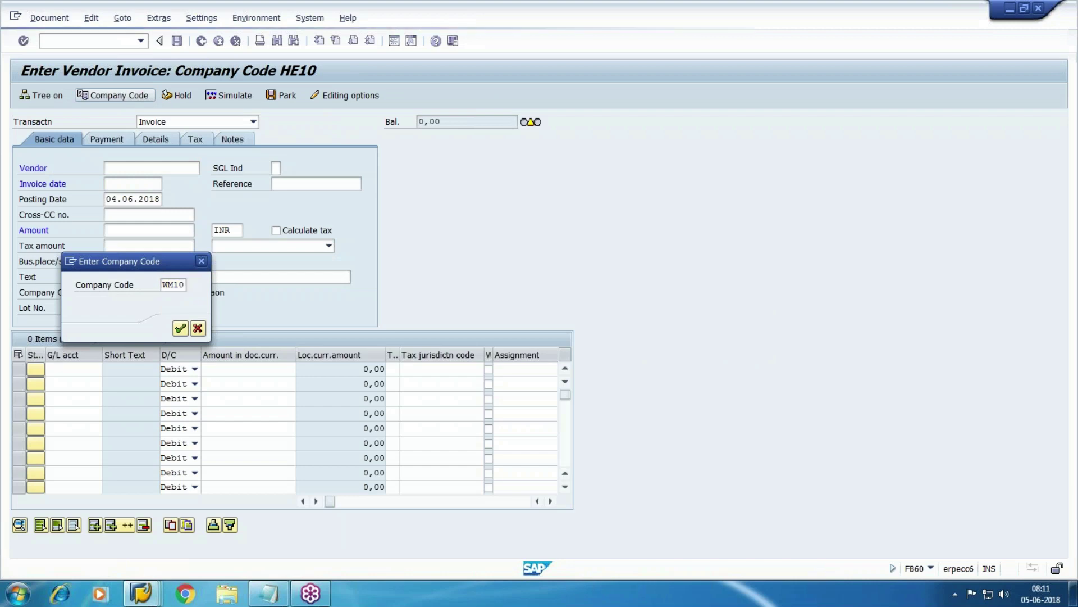
key("Return")
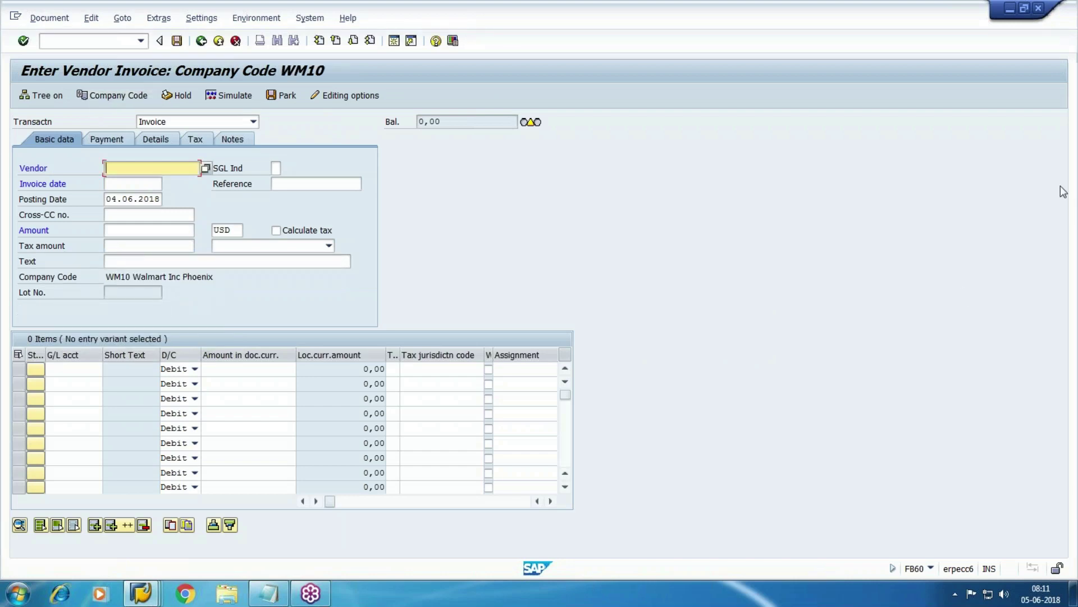
left_click(971, 205)
mouse_move(209, 175)
left_mouse_down()
mouse_move(65, 172)
mouse_move(197, 176)
left_mouse_up()
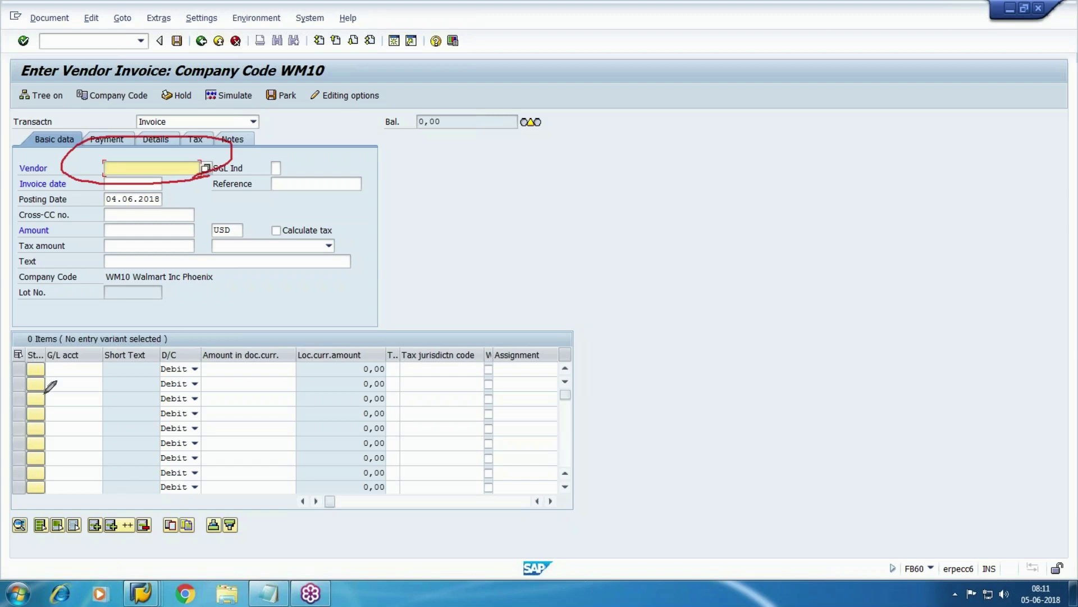
mouse_move(95, 377)
left_mouse_down()
mouse_move(76, 319)
mouse_move(106, 373)
left_mouse_up()
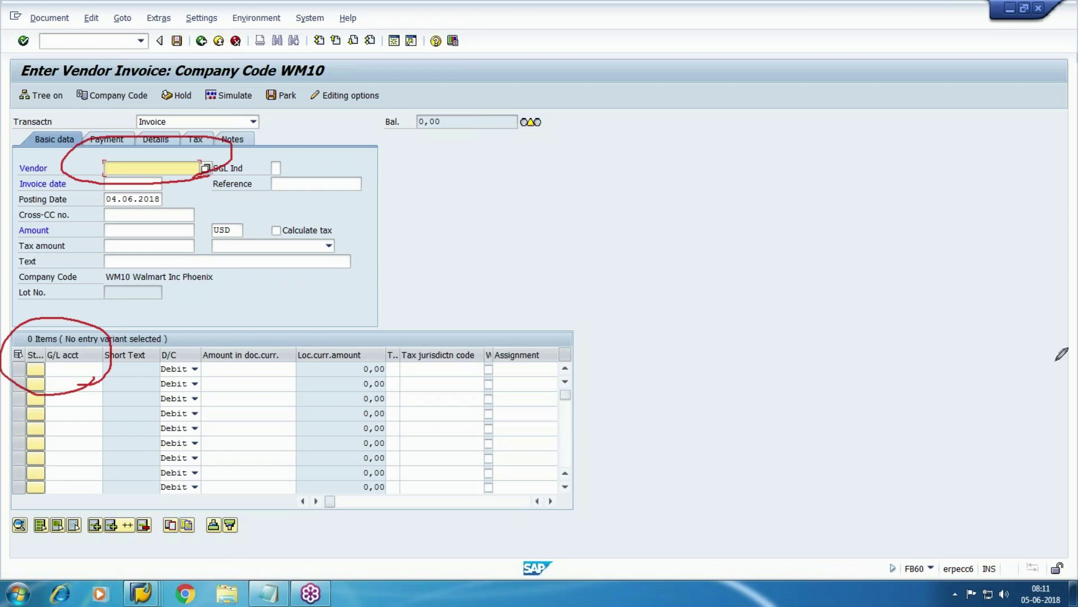
left_click(977, 253)
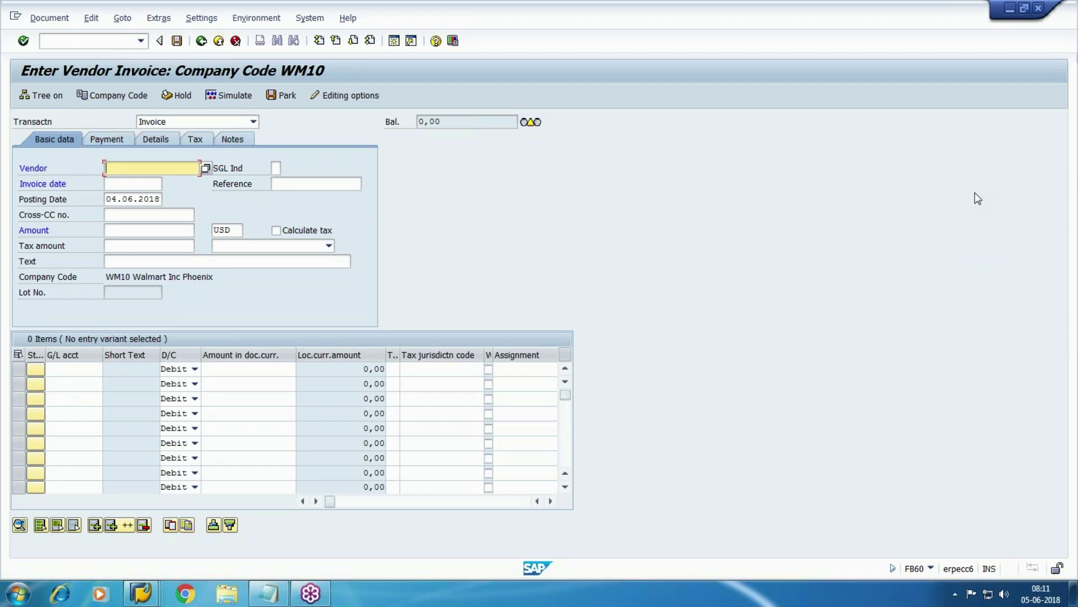
- Open a new session and start the vendor creation transaction FK01
left_click(393, 41)
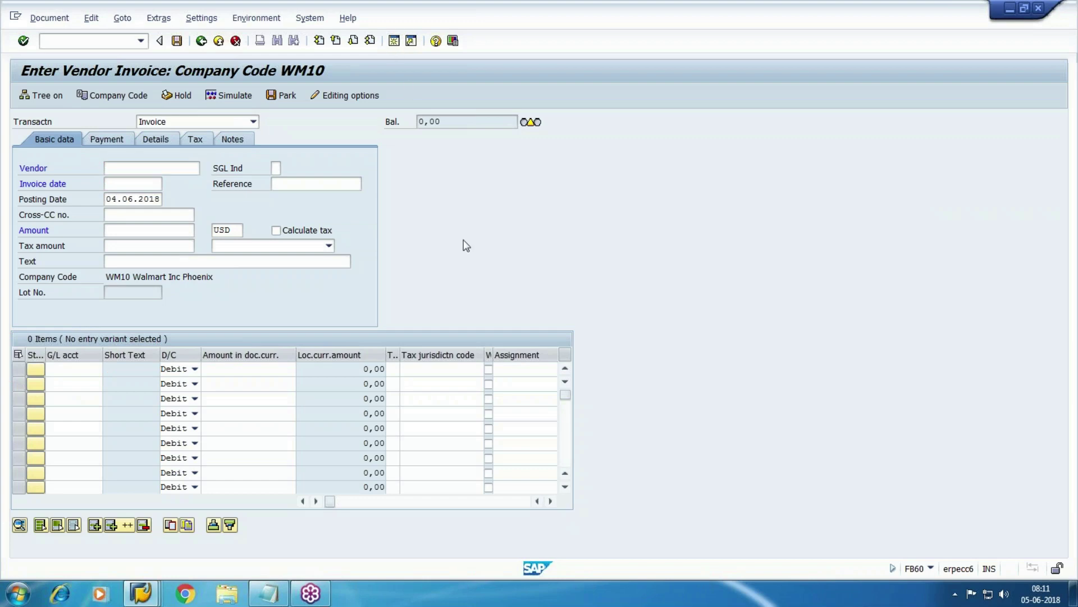
key("F3")
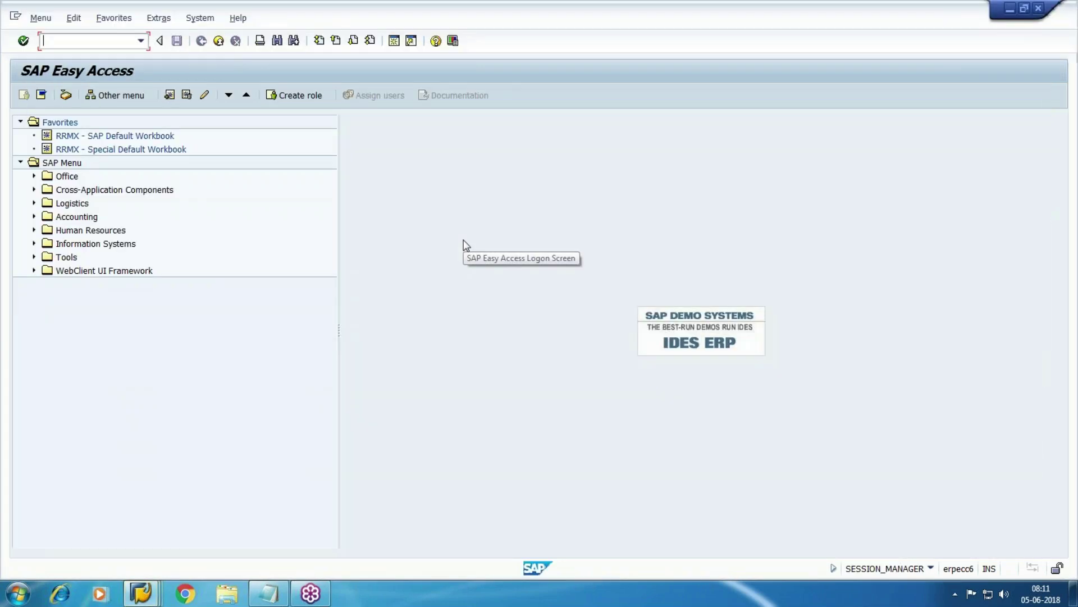
type("FK01")
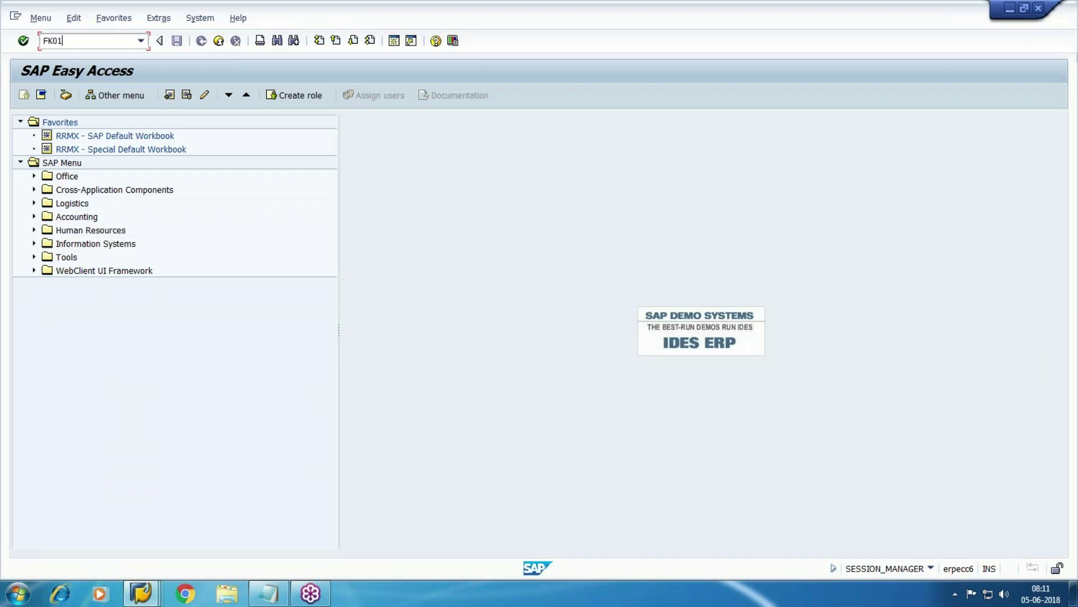
key("Return")
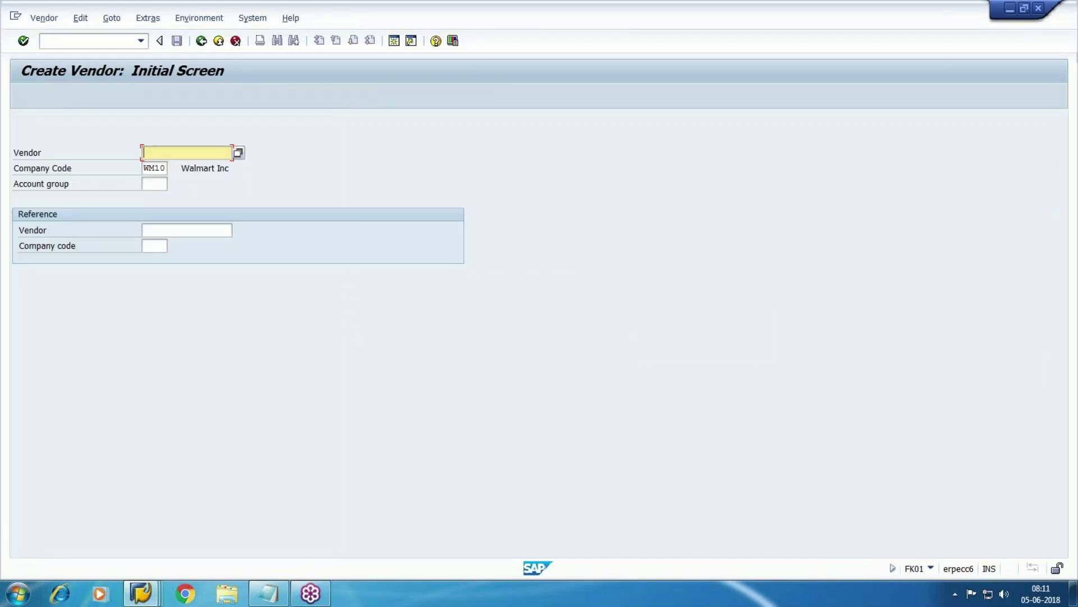
- Choose account group WK1 for the new vendor in company code WM10, leave the vendor number blank and continue to the address data
key("Tab")
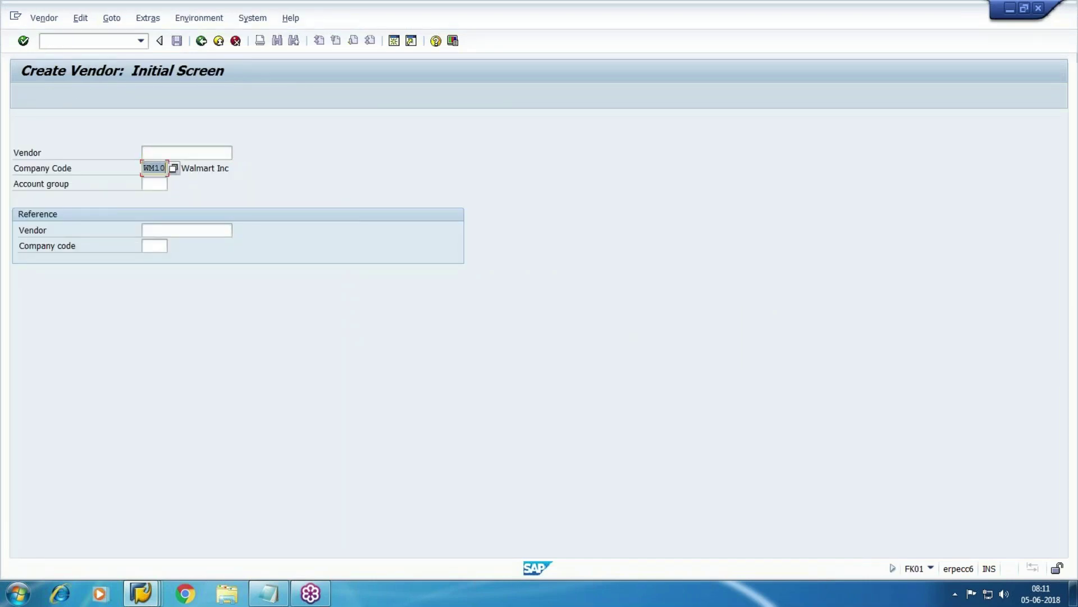
key("Tab")
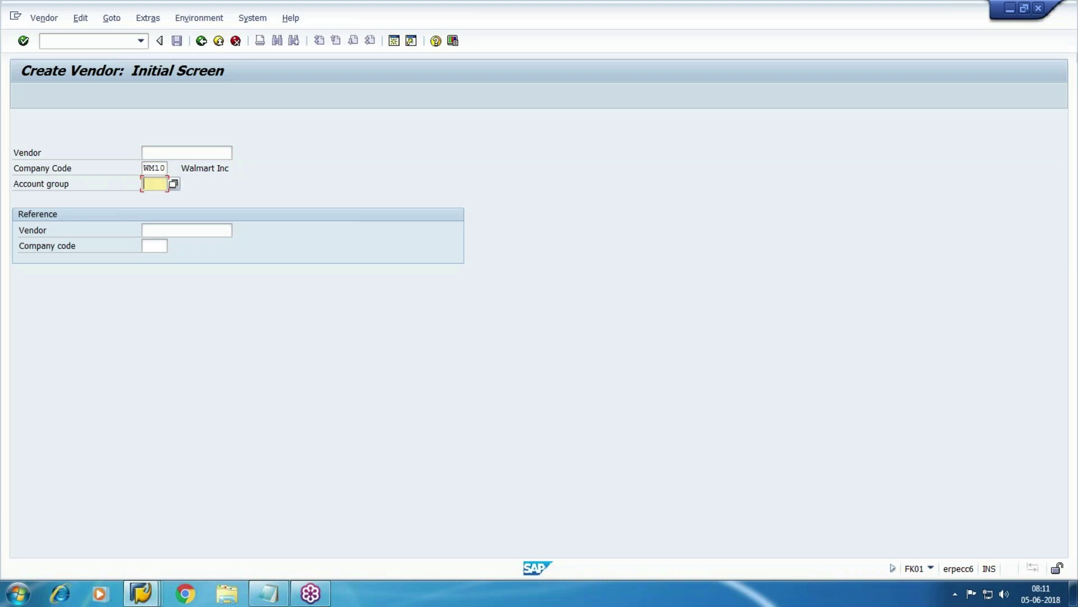
key("Down")
key("Down")
key("Up")
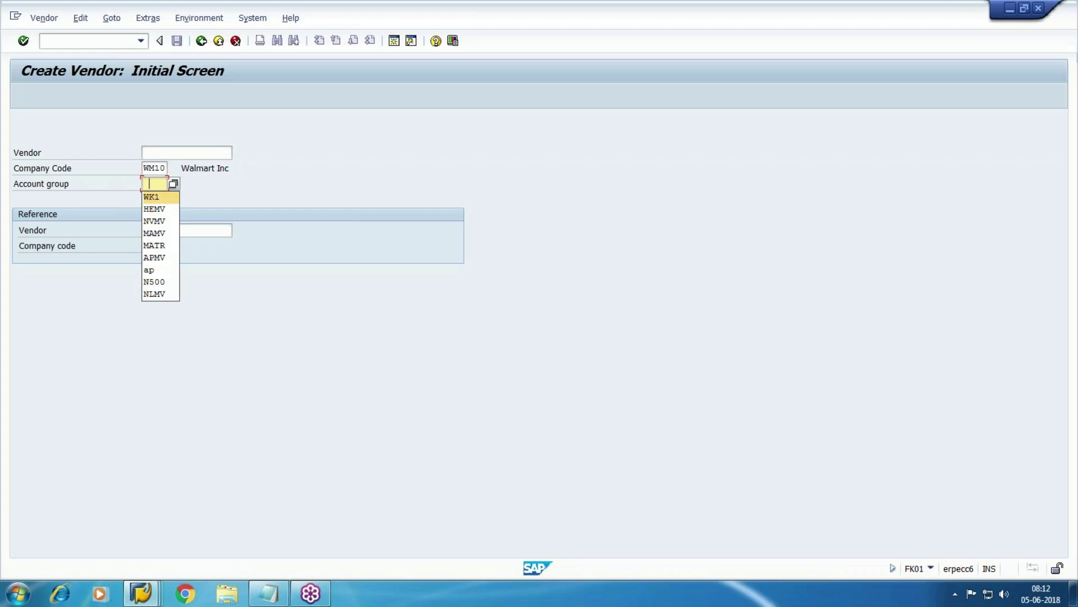
key("F4")
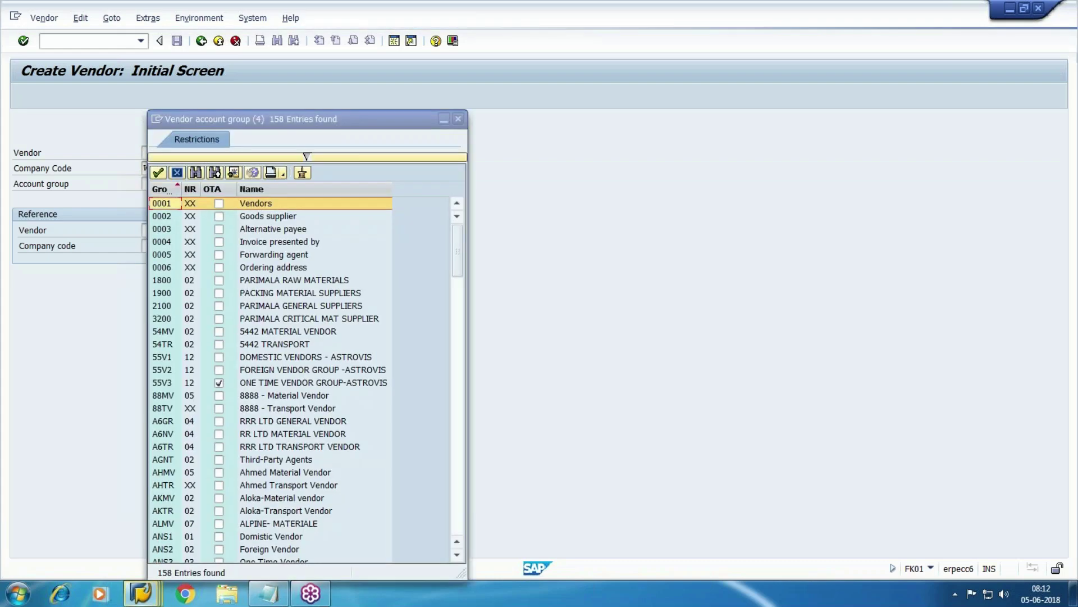
key("ctrl+f")
type("WK1")
key("Return")
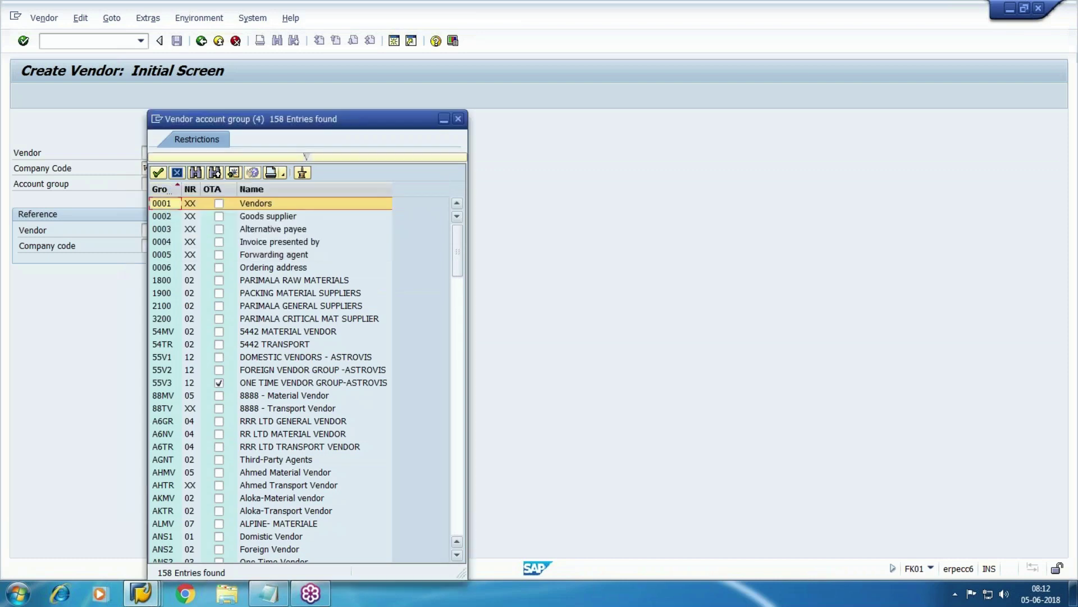
key("Return")
key("shift+Tab")
key("shift+Tab")
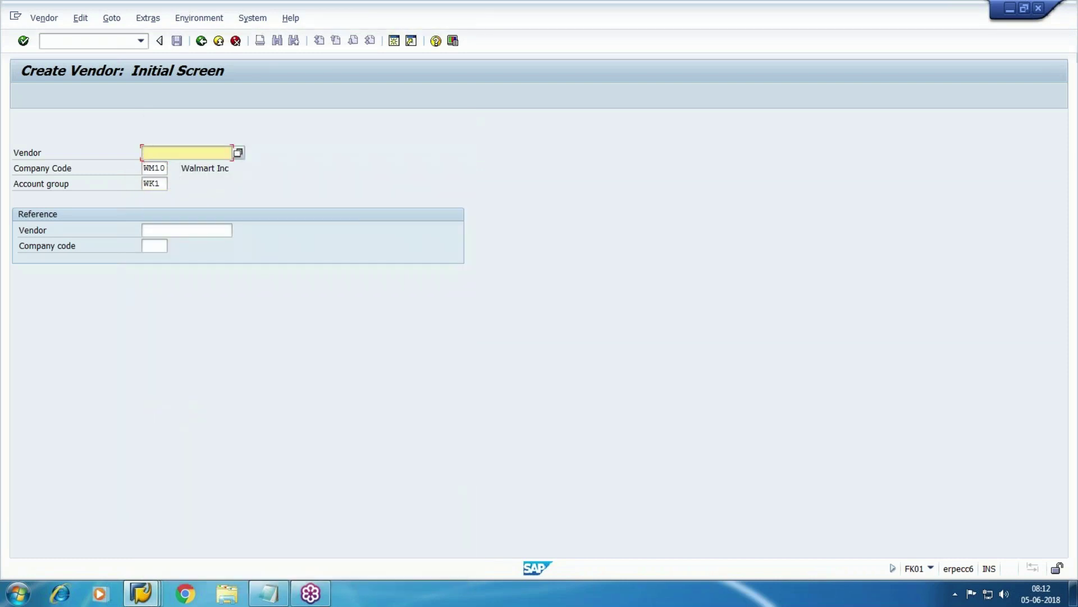
left_click(24, 40)
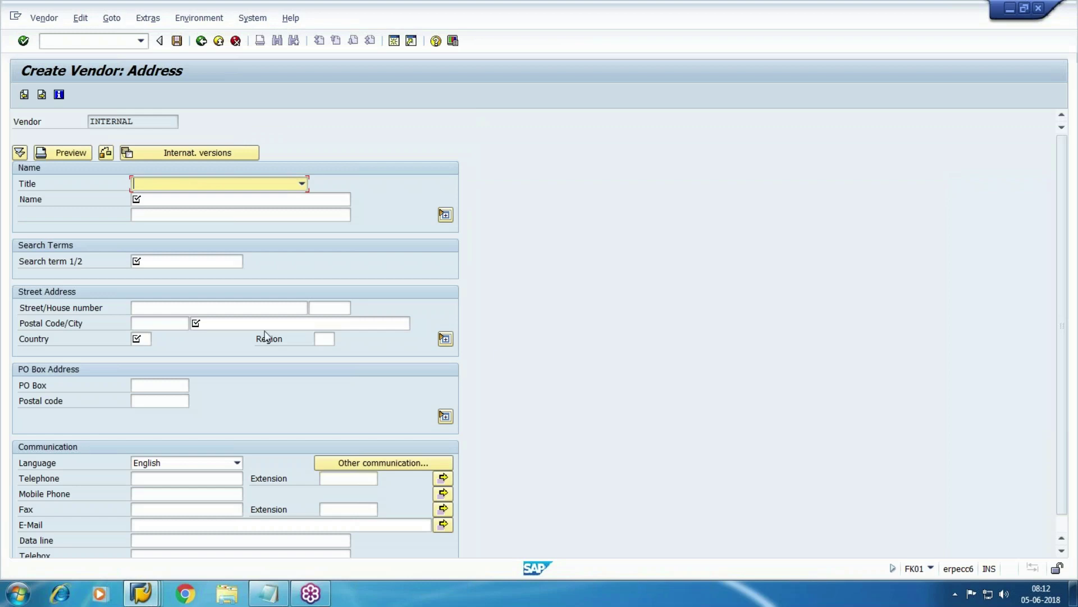
- Set the new vendor's title to Company
left_click(149, 121)
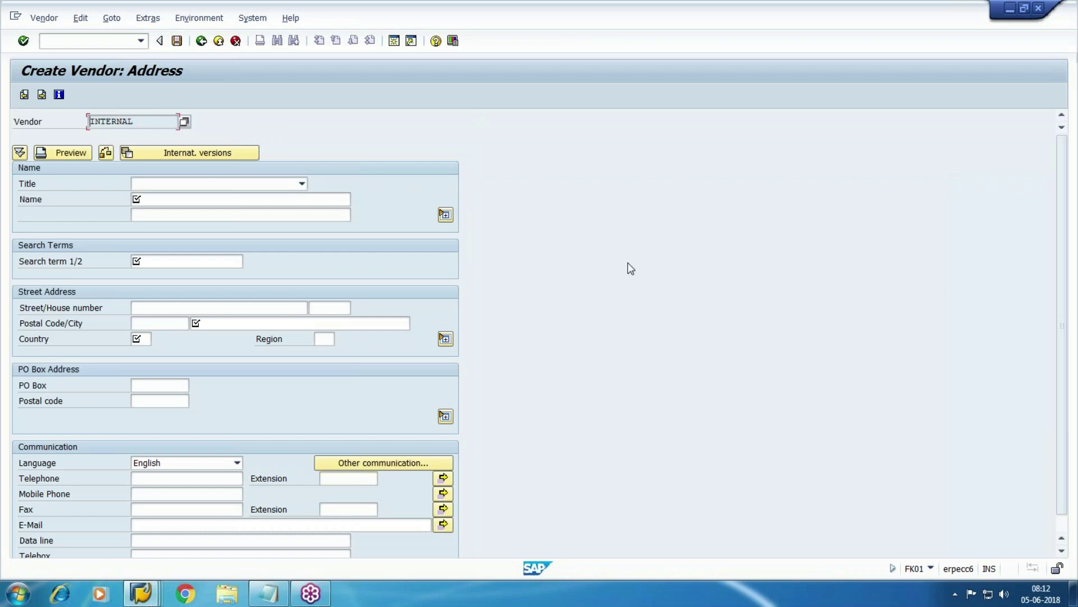
key("Tab")
key("Tab")
key("Tab")
key("Tab")
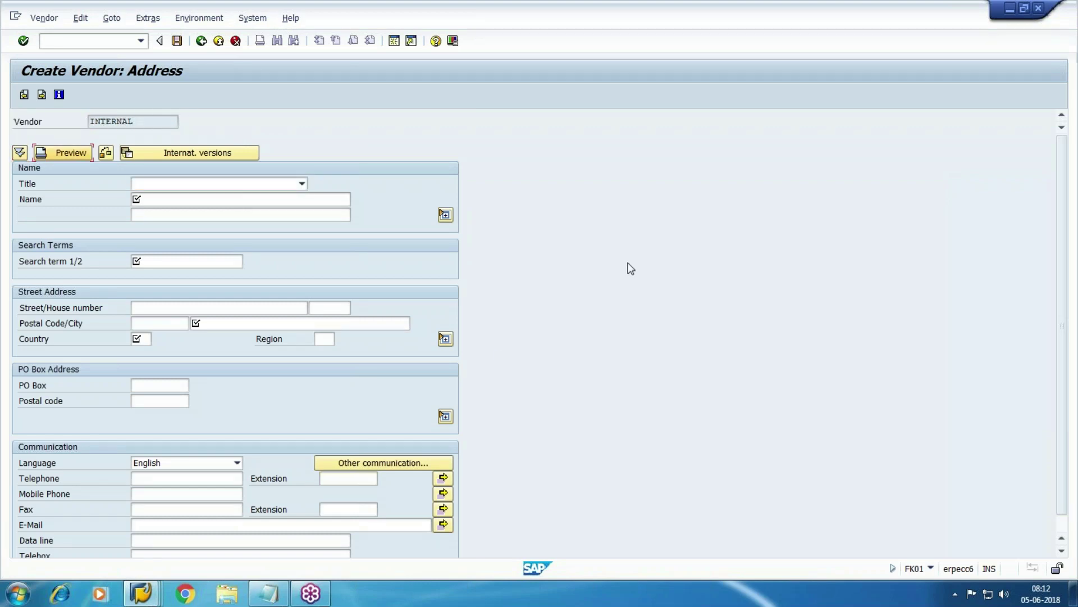
key("Tab")
key("Tab")
key("shift+Tab")
key("Down")
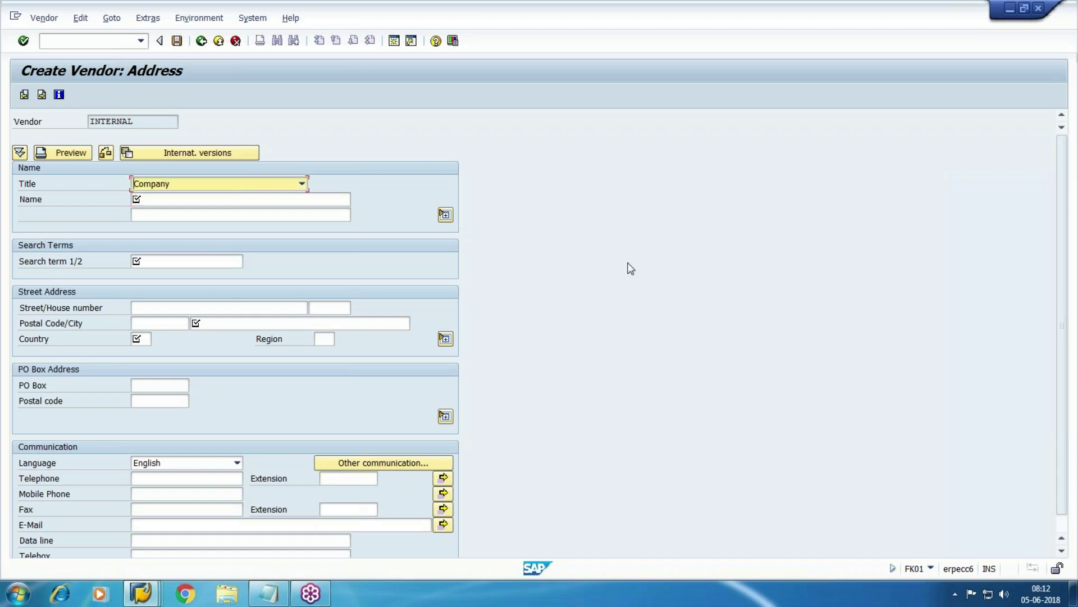
key("Tab")
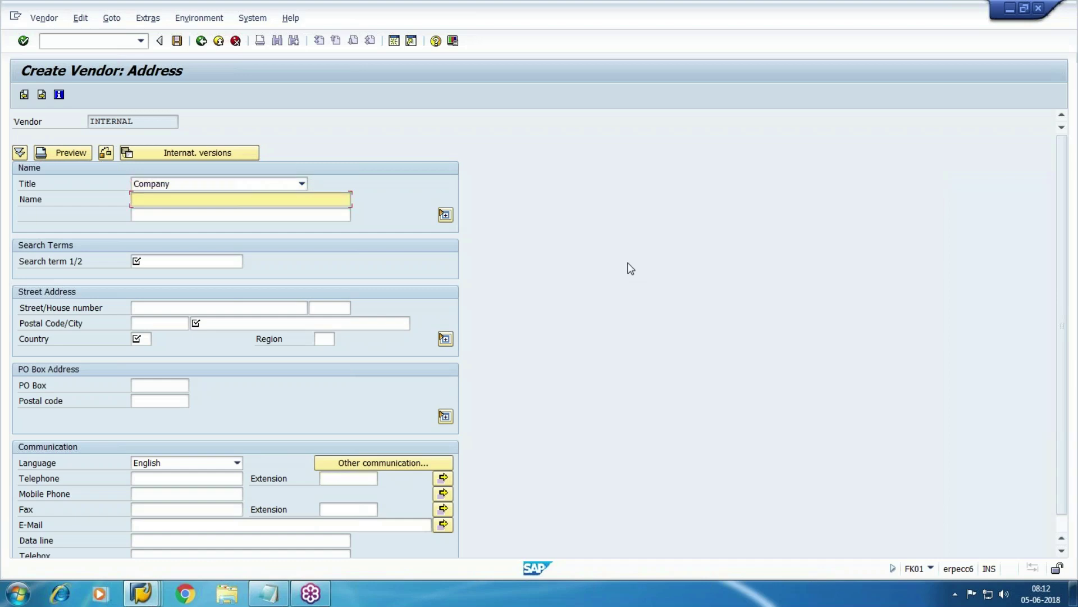
- Enter "Walmart Test Vendor" as the vendor name and "walmart" as its search term
type("Walmart Mat Vendor")
key("BackSpace")
key("BackSpace")
key("BackSpace")
key("BackSpace")
key("BackSpace")
key("BackSpace")
key("BackSpace")
key("BackSpace")
key("BackSpace")
key("BackSpace")
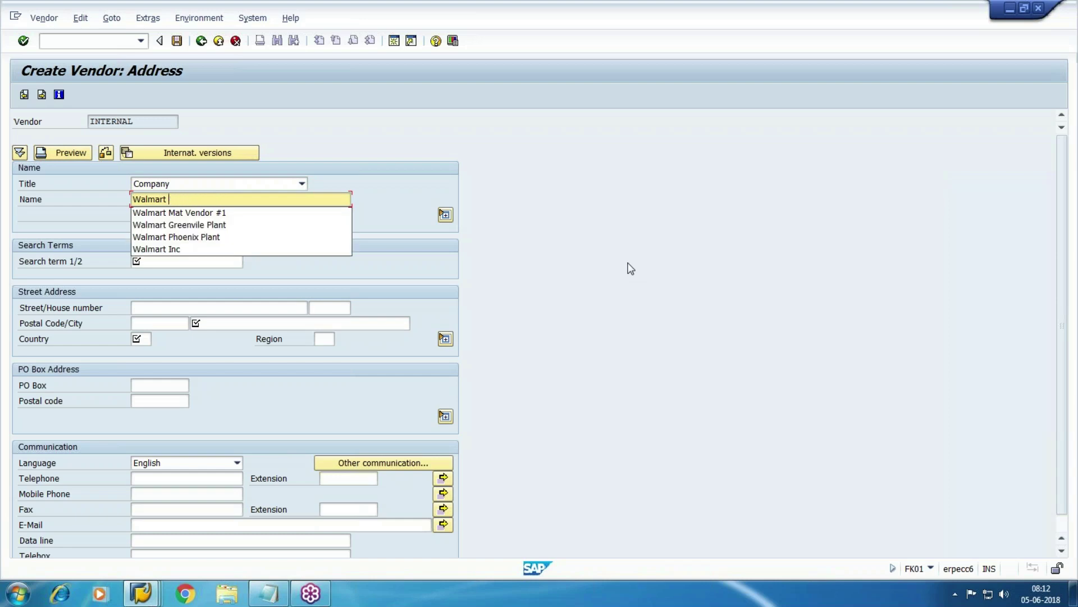
type("Test V")
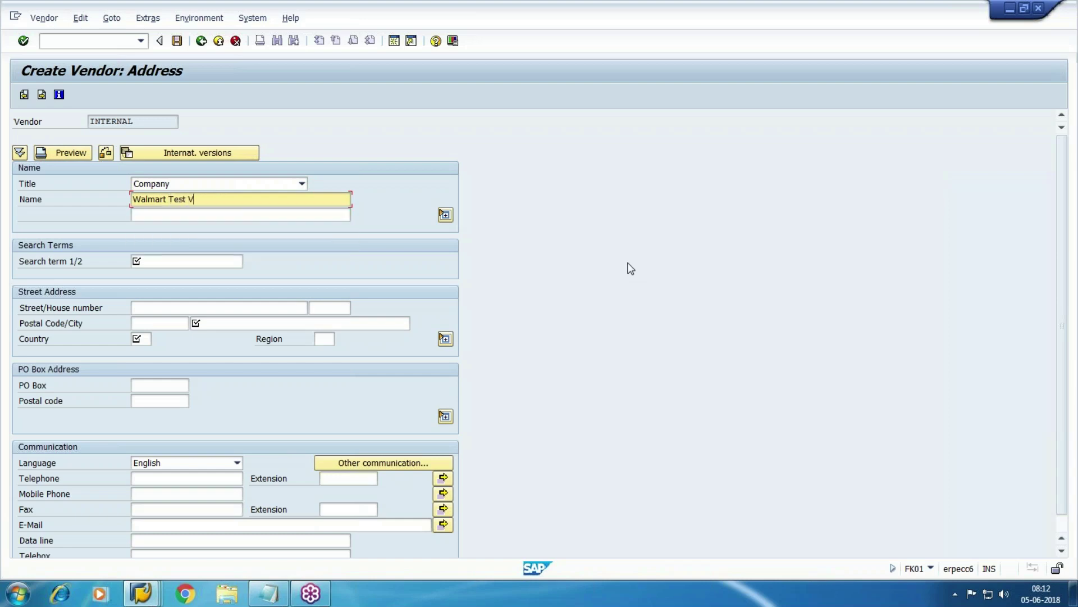
type("endor")
key("Tab")
key("Tab")
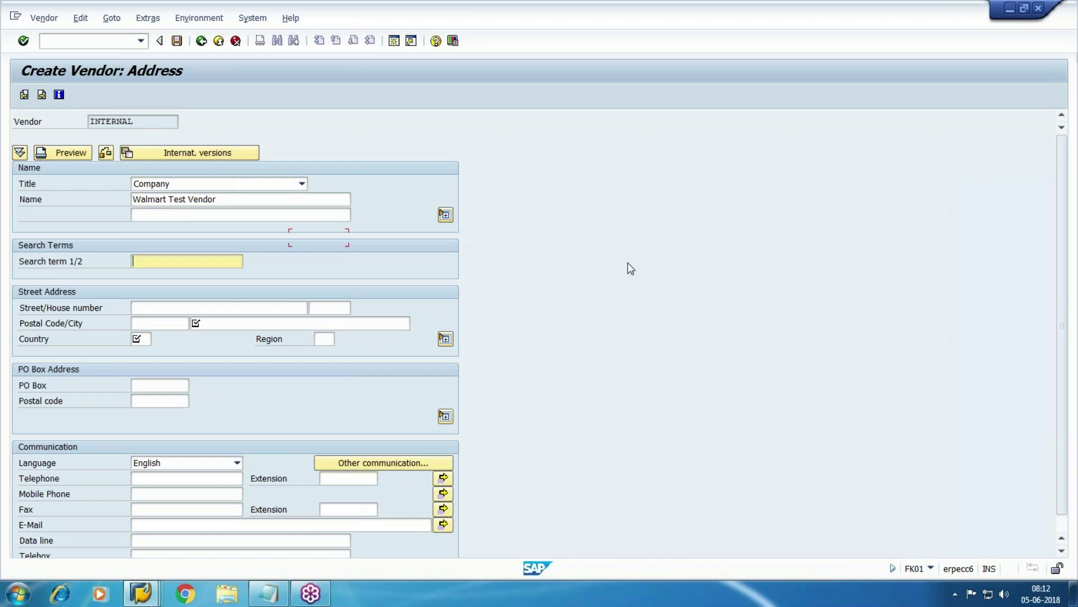
type("walmart")
key("Tab")
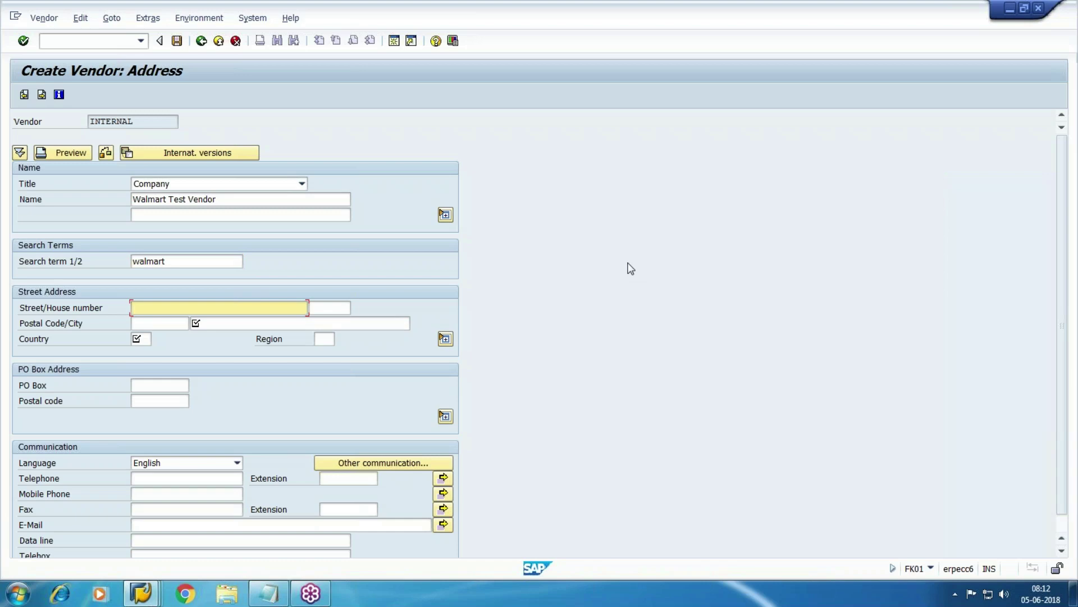
- Fill in the vendor's street, house number and postal code
type("street #5")
key("Tab")
key("Tab")
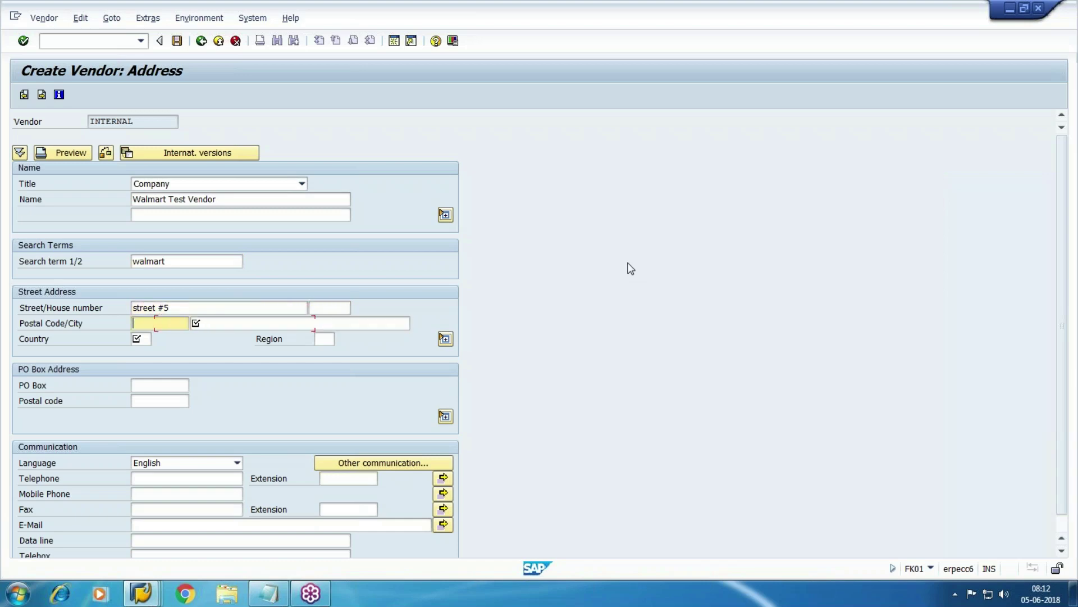
key("shift+Tab")
key("shift+Tab")
key("Tab")
type("40")
key("Tab")
type("12345")
key("Tab")
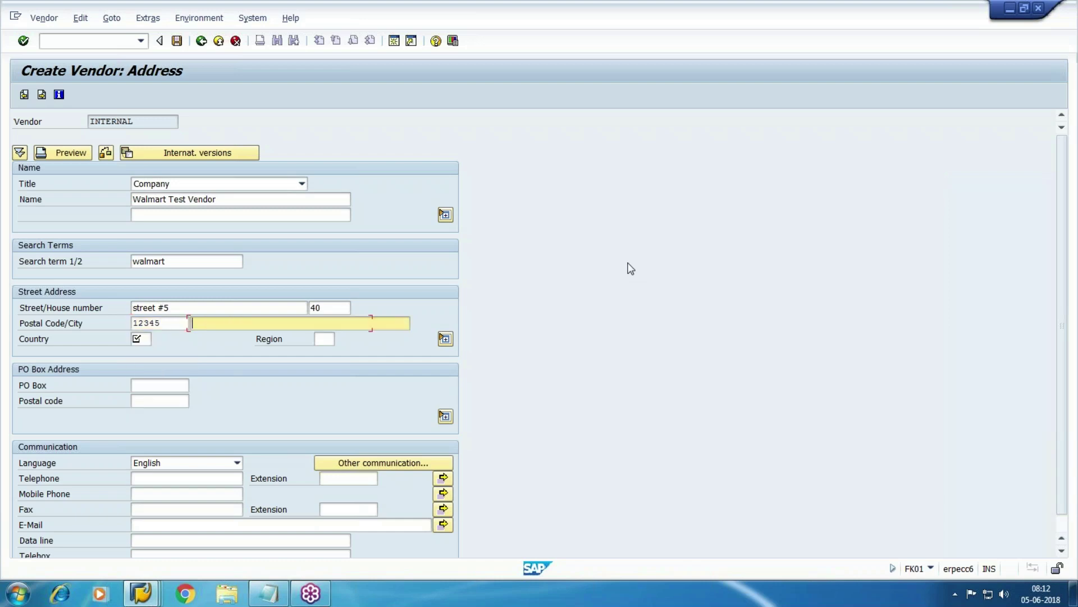
- Fill in the vendor's city, set the country to US and the region to SC, and confirm the address
type("Greenvile")
key("Down")
key("Tab")
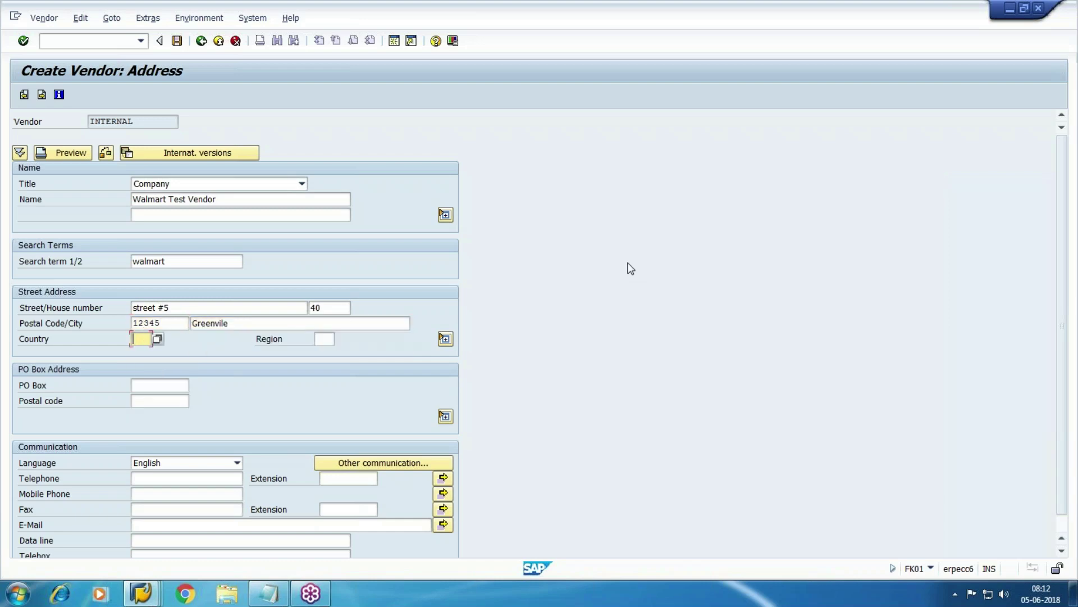
type("US")
key("Tab")
type("SC")
key("Return")
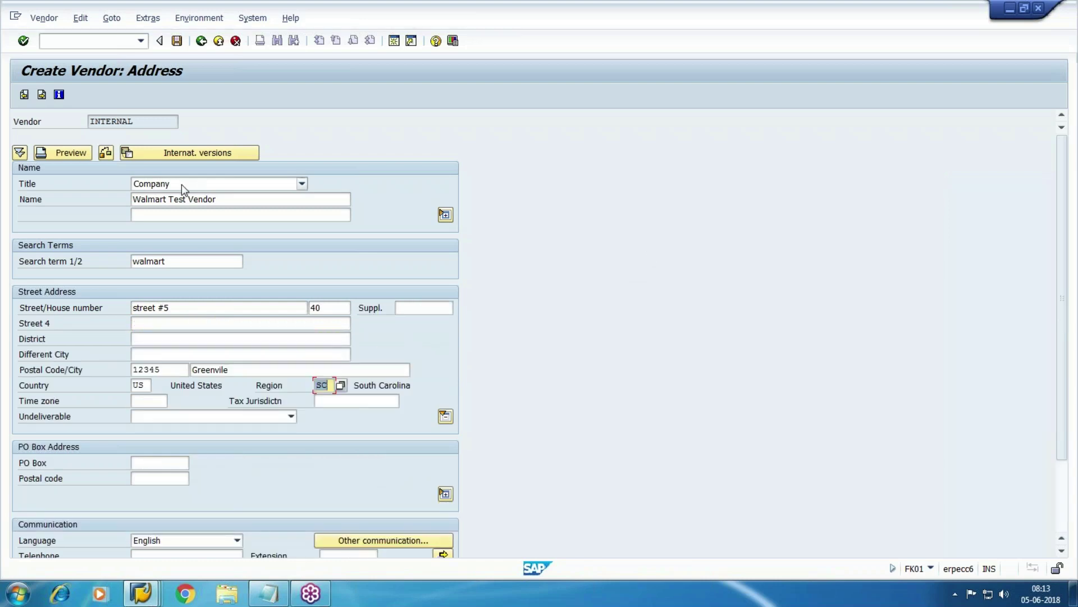
- Proceed past the vendor's control data to the accounting information without making further entries
key("Return")
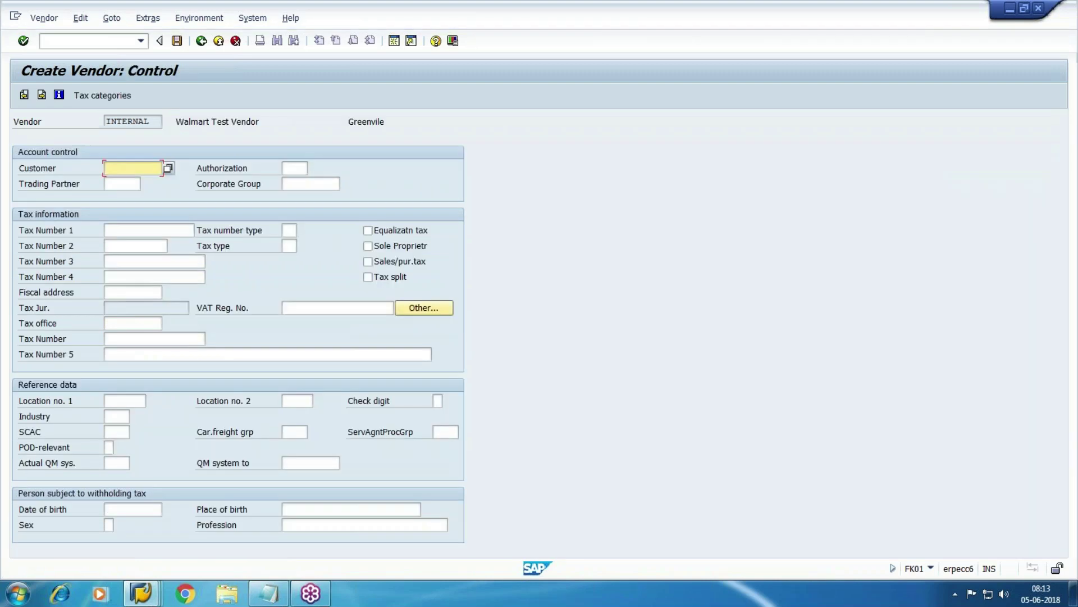
key("Return")
key("Return")
key("Return")
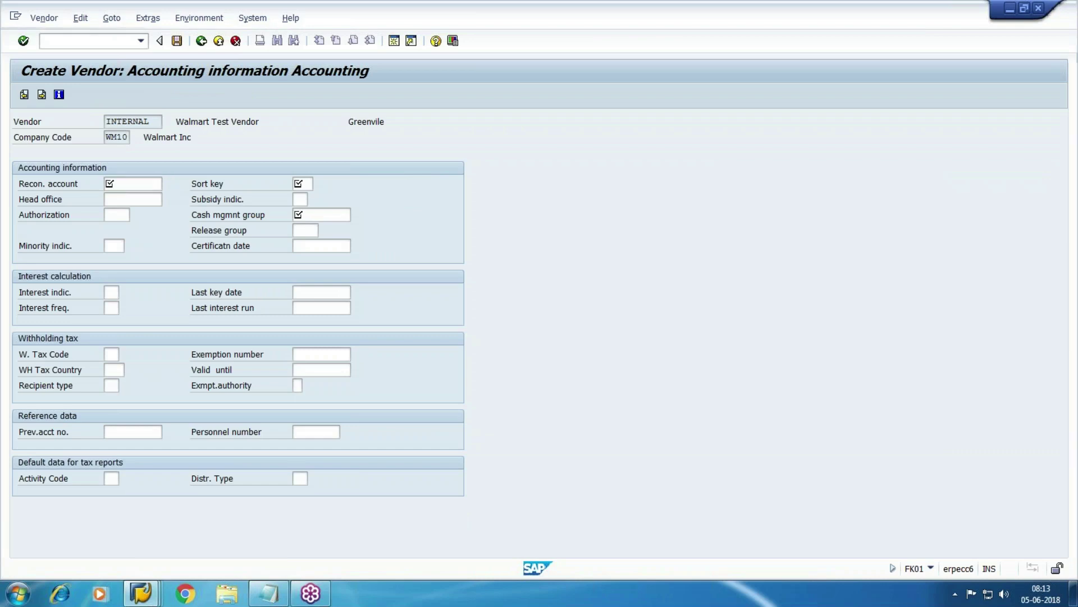
- Set reconciliation account 3503, sort key 012 and cash management group A1, and continue to the payment transactions data
key("F4")
key("Return")
left_click(302, 183)
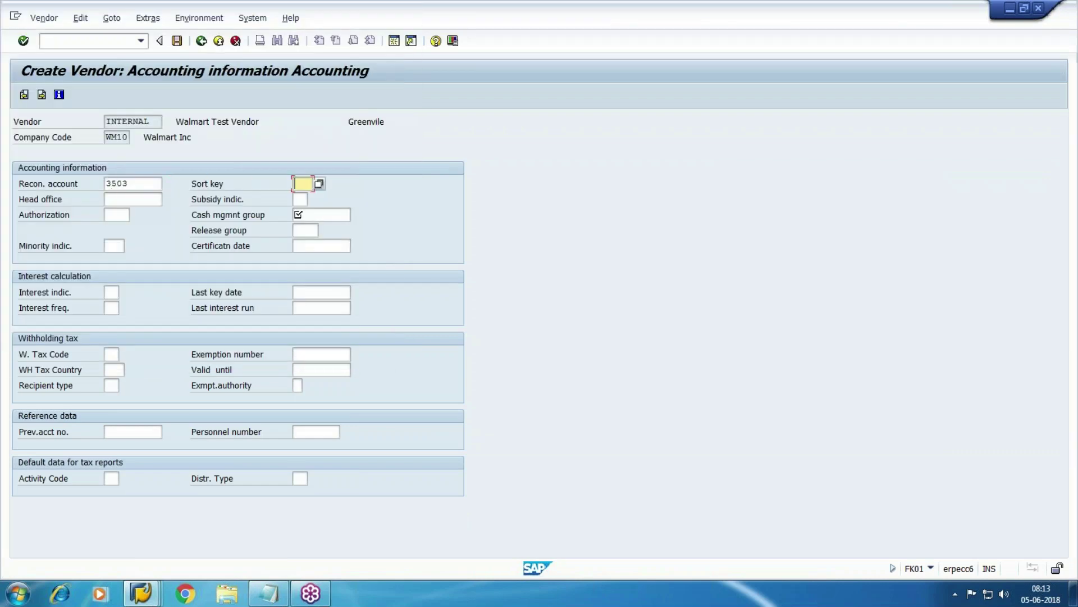
type("012")
key("Tab")
key("Tab")
key("Tab")
key("Tab")
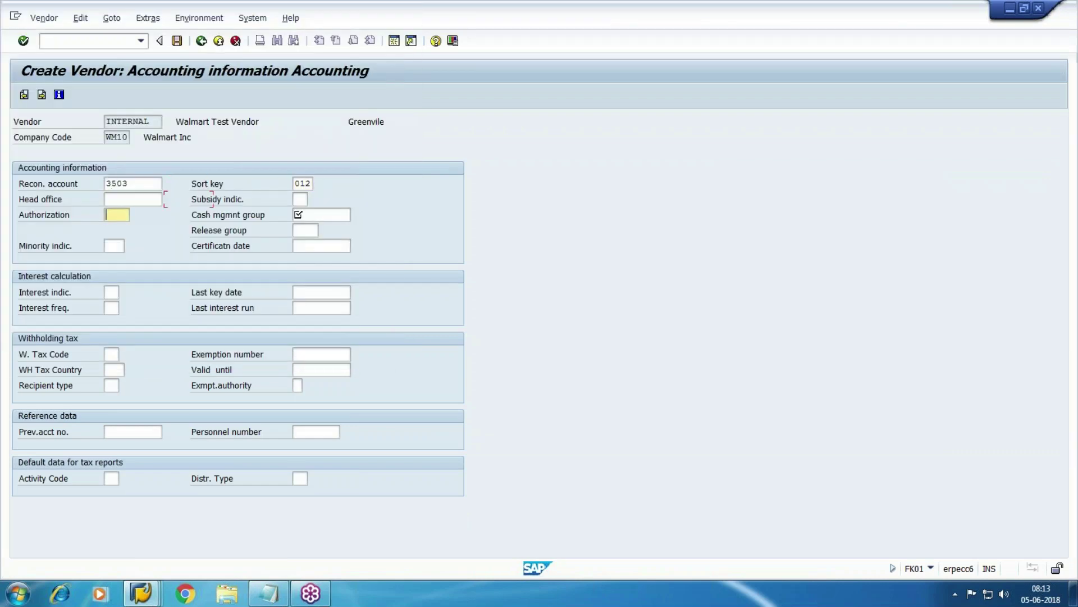
key("F4")
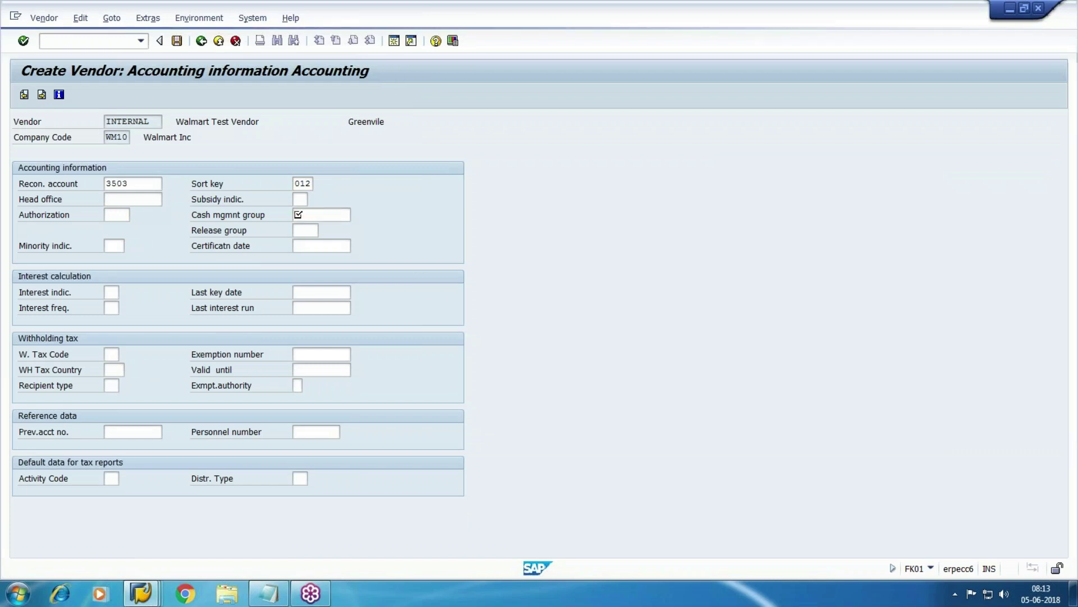
key("Return")
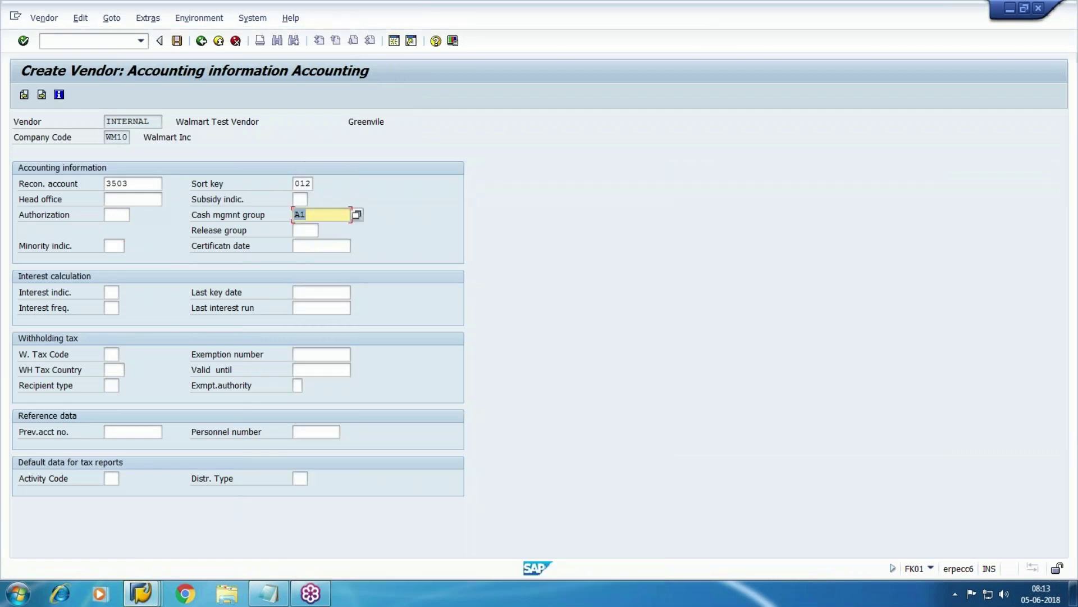
key("Return")
- Set the vendor's payment terms to 0001 and its payment tolerance group to WMDO
key("Tab")
key("shift+Tab")
type("0")
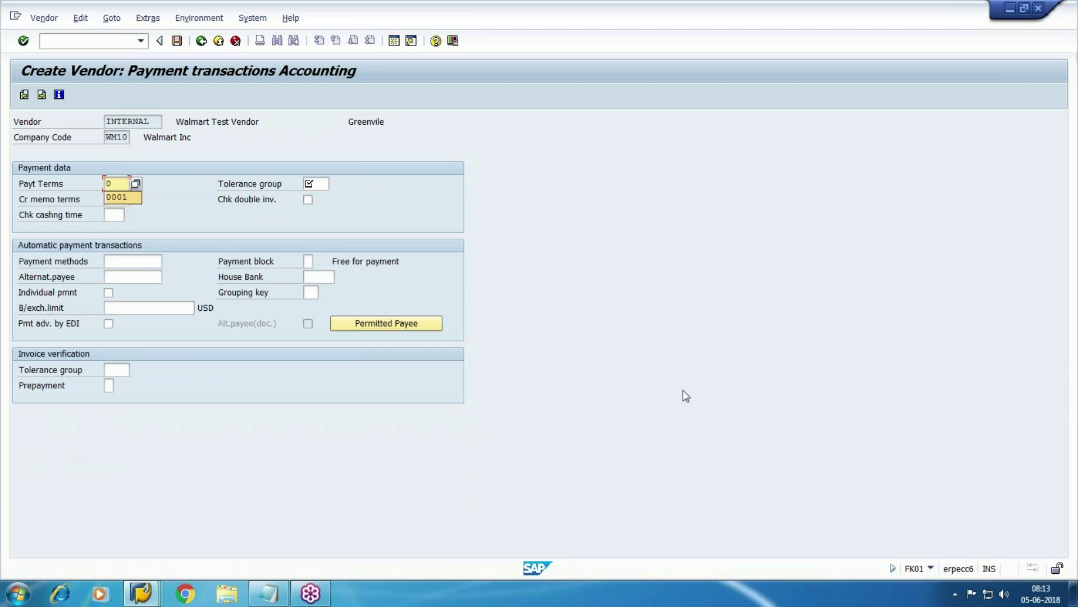
type("001")
key("Tab")
key("F4")
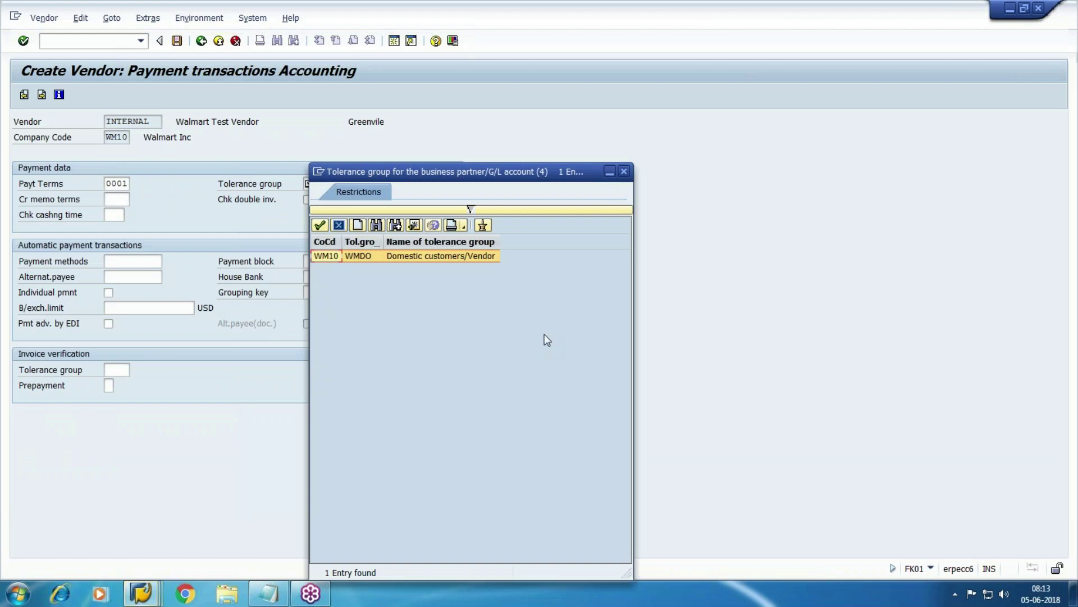
double_click(416, 256)
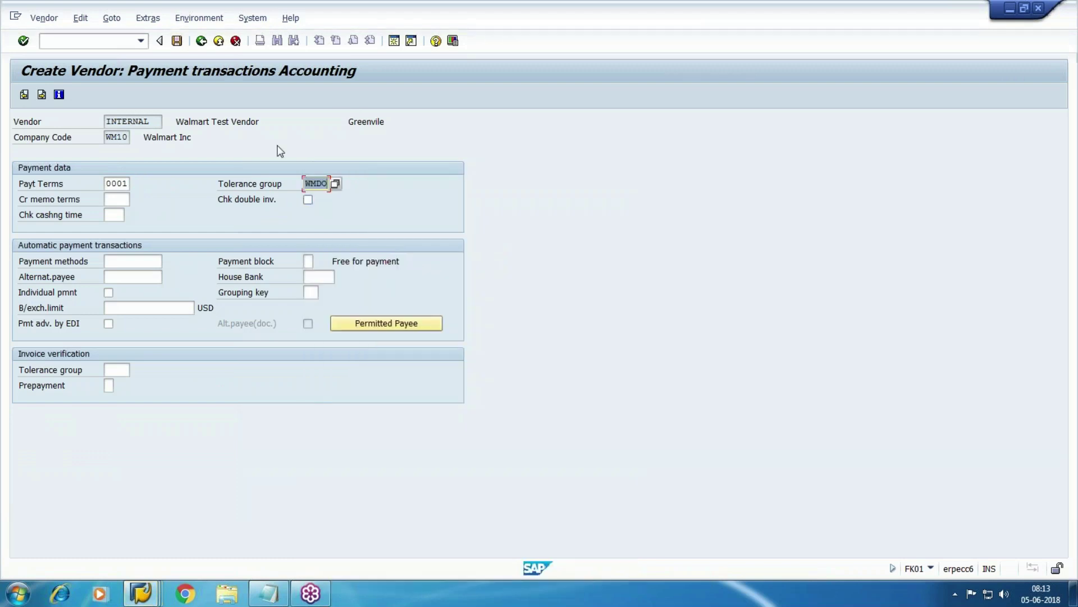
- Save the new vendor master record and switch to the open vendor invoice entry session
left_click(178, 41)
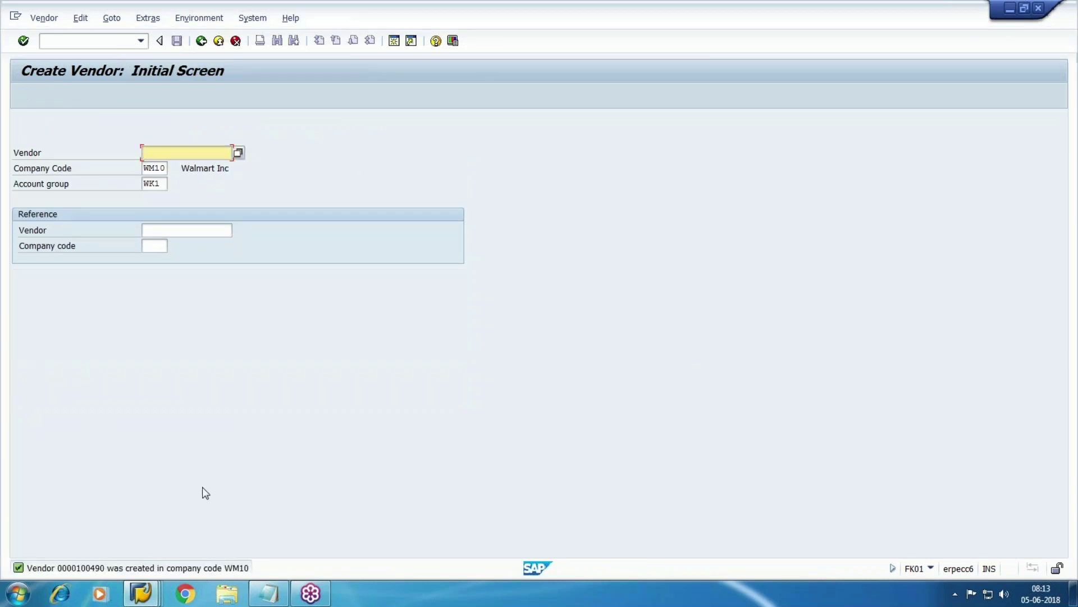
left_click(141, 593)
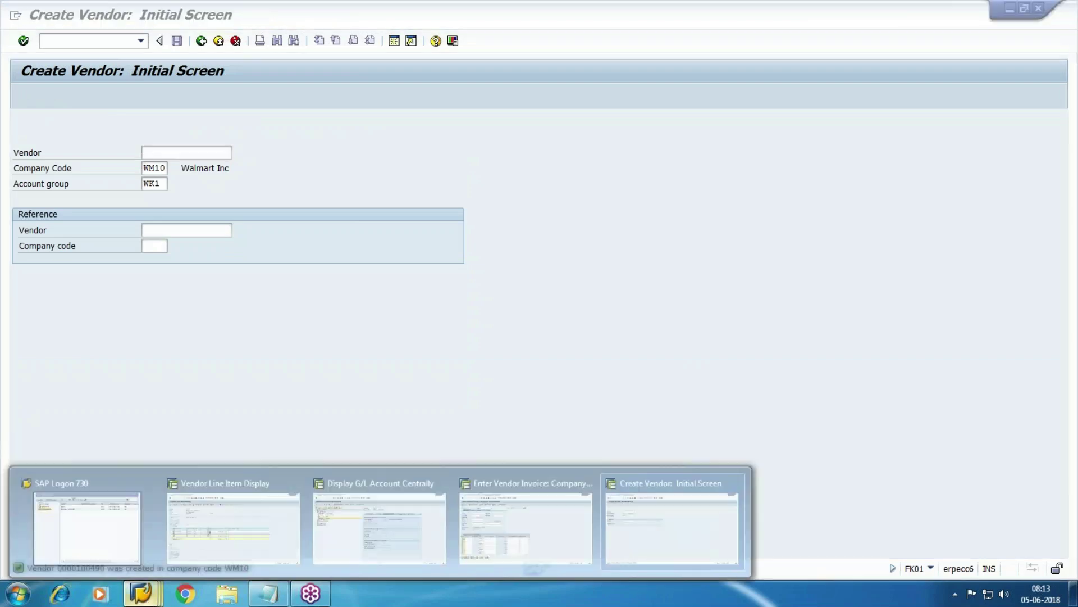
left_click(514, 516)
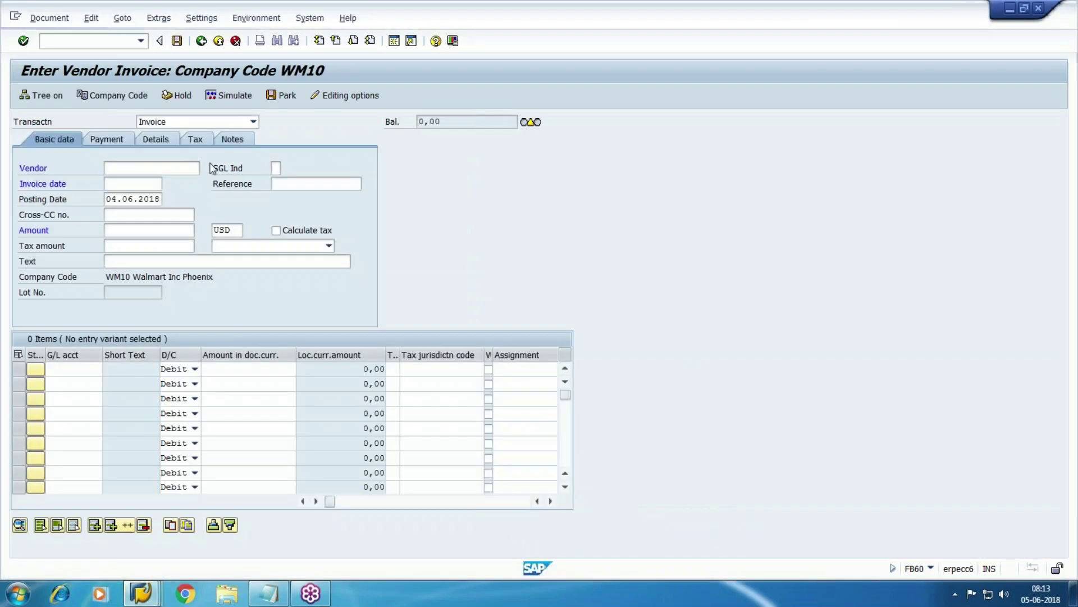
- Search for the vendors of company code WM10 from the invoice's vendor field and compare the Walmart mat vendor with the Walmart Test Vendor
key("F4")
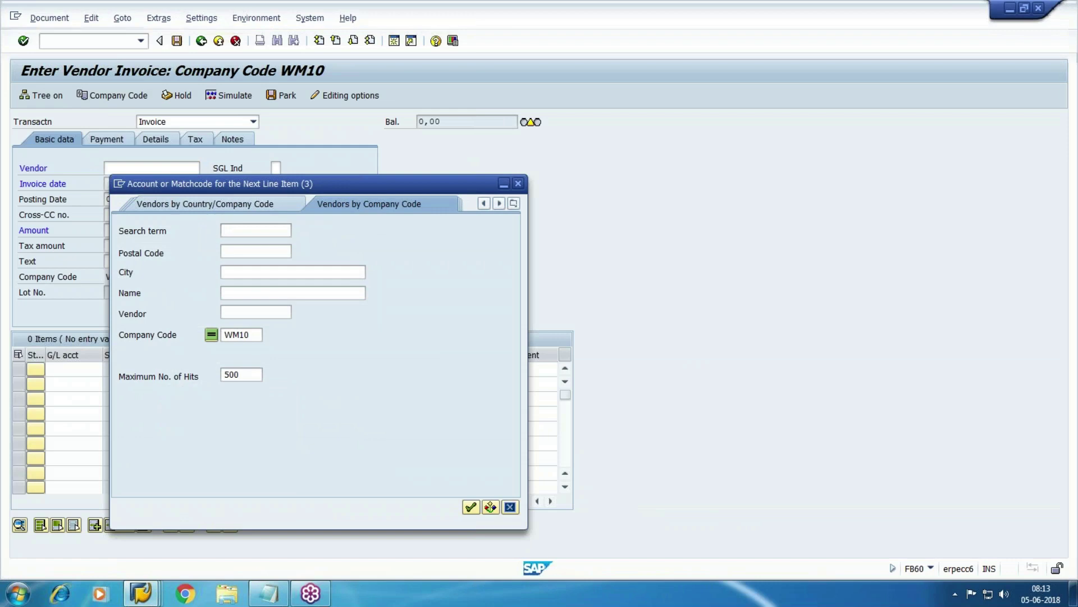
key("Return")
key("Down")
key("Up")
key("Down")
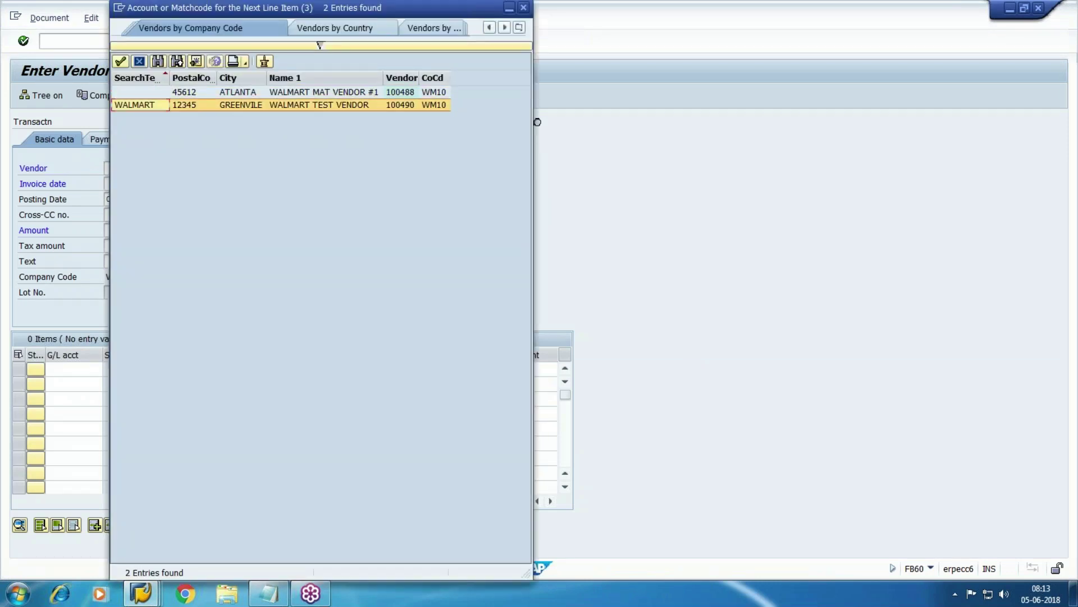
key("Up")
key("Down")
key("Up")
key("Down")
key("Up")
key("Down")
key("Up")
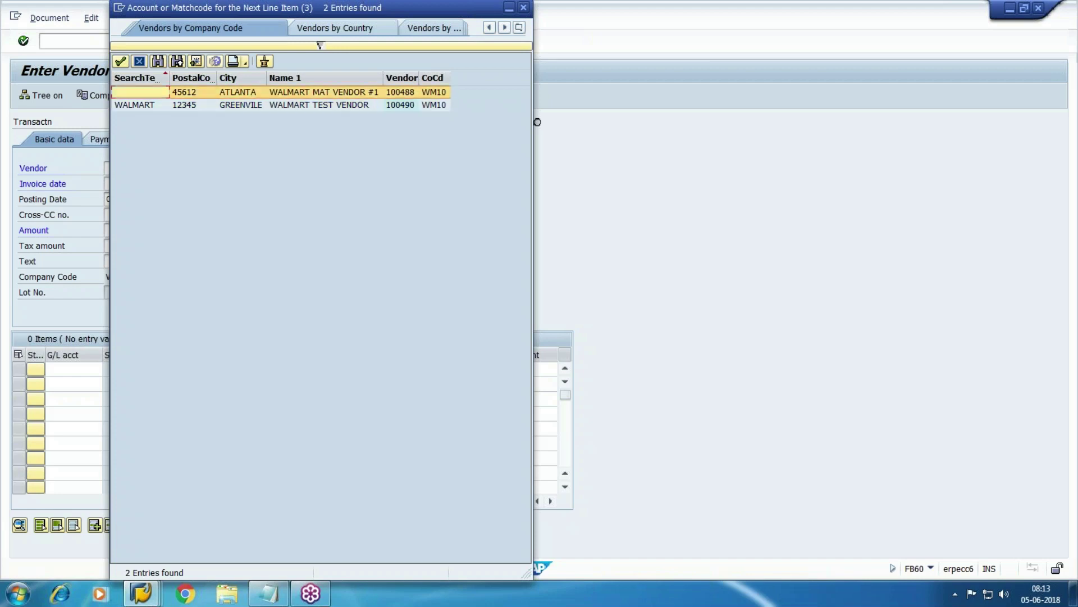
key("Down")
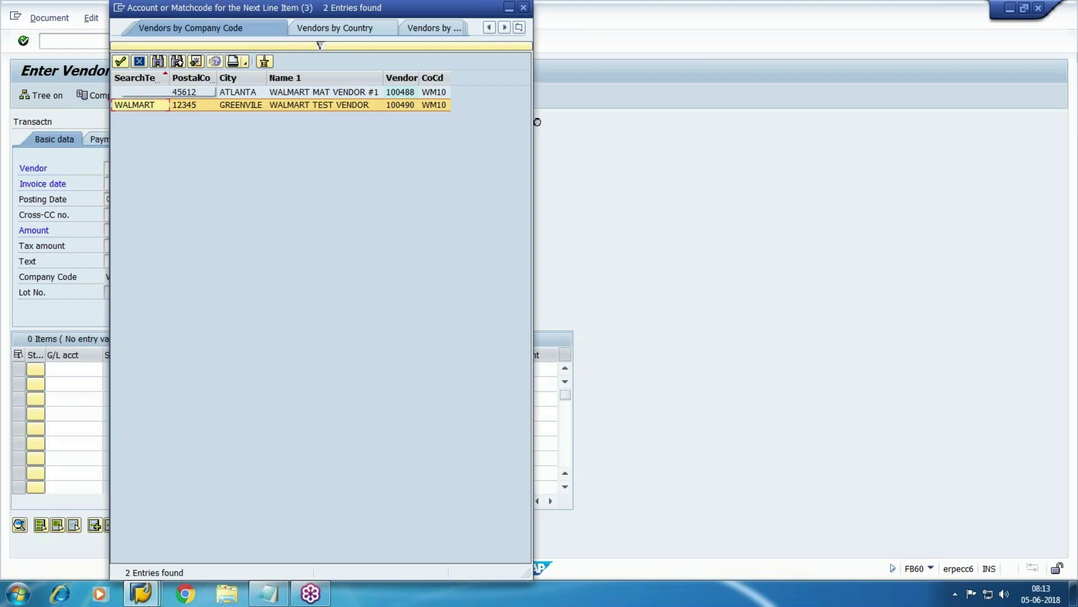
double_click(140, 104)
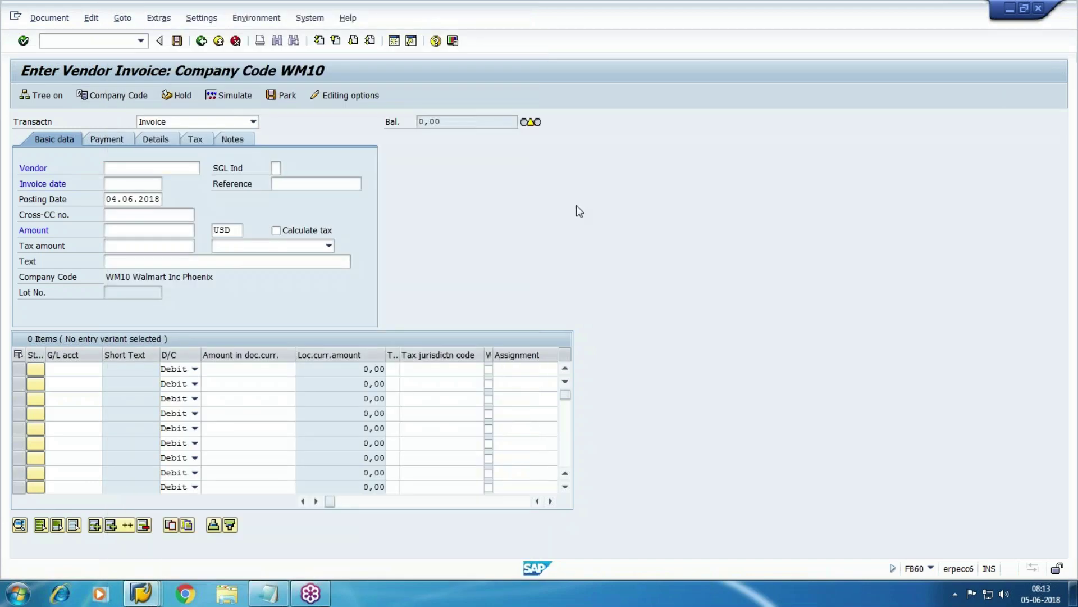
- Start a standard purchase order in transaction ME21N and choose Walmart Test Vendor as its vendor
type("ME21N")
key("Return")
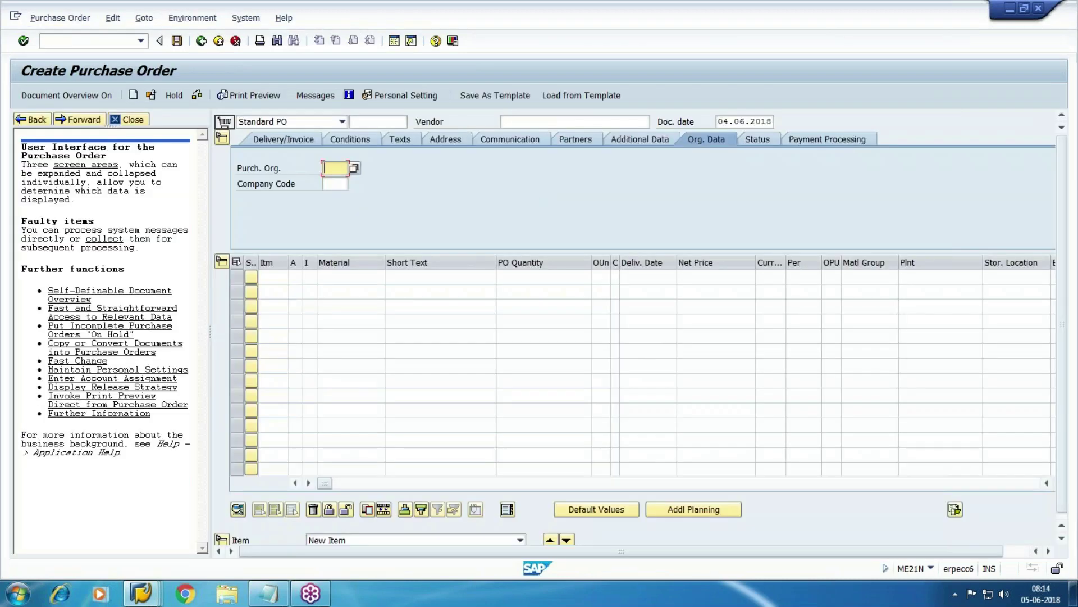
left_click(612, 120)
left_click(656, 121)
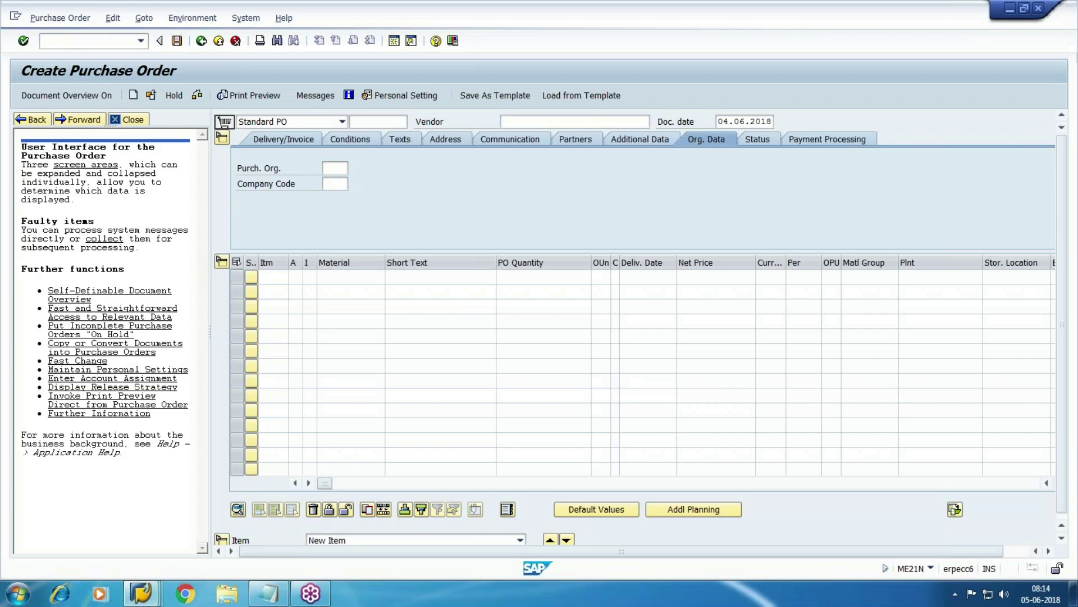
key("F4")
left_click(361, 331)
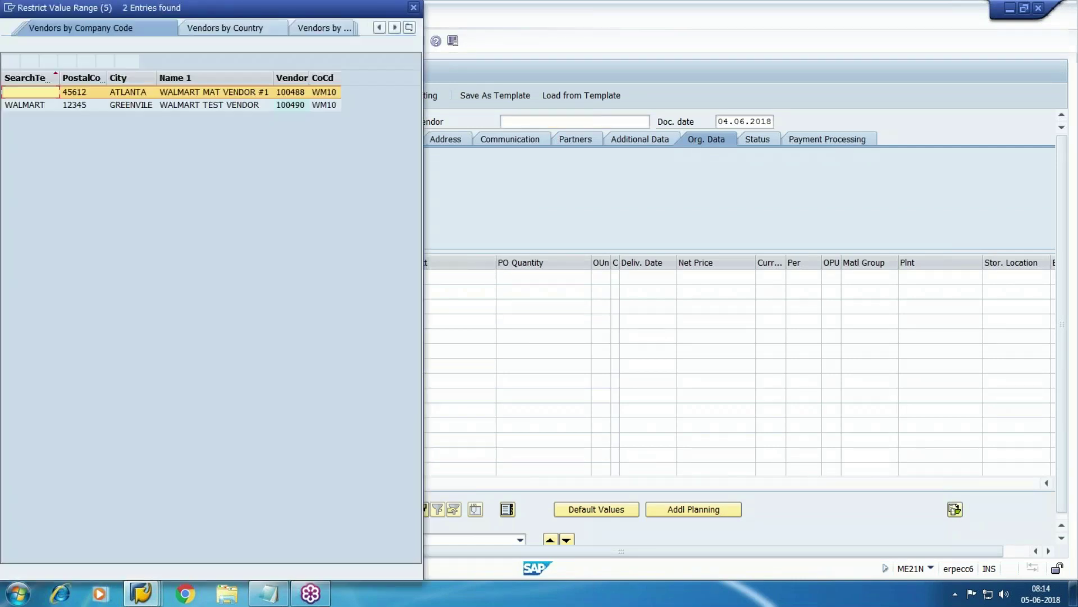
left_click(30, 104)
key("Return")
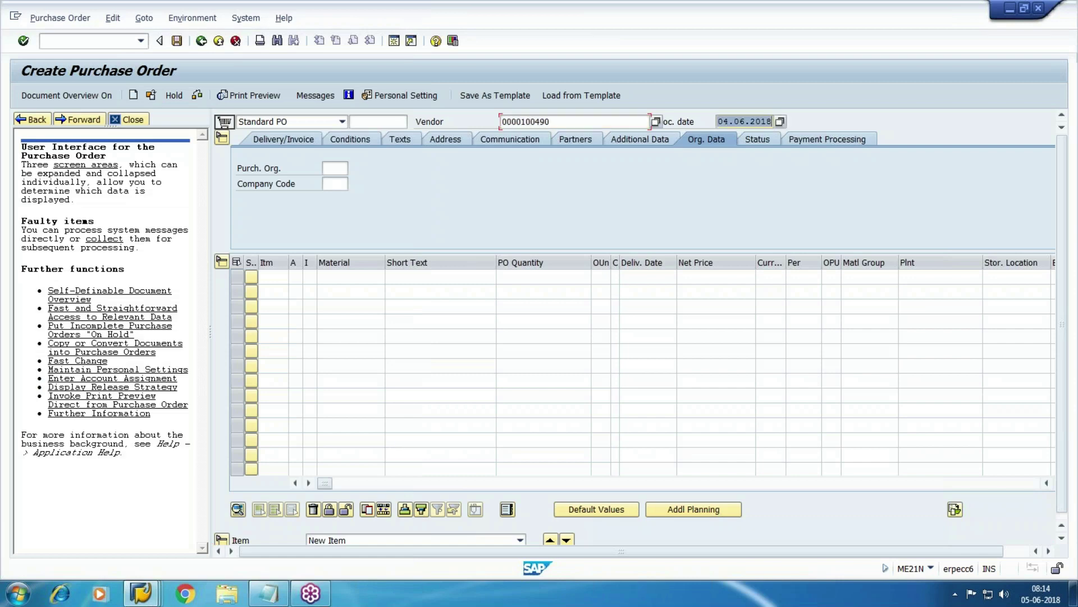
- Set the purchase order's purchasing organization to WMPO and its company code to WM10
left_click(334, 184)
left_click(334, 168)
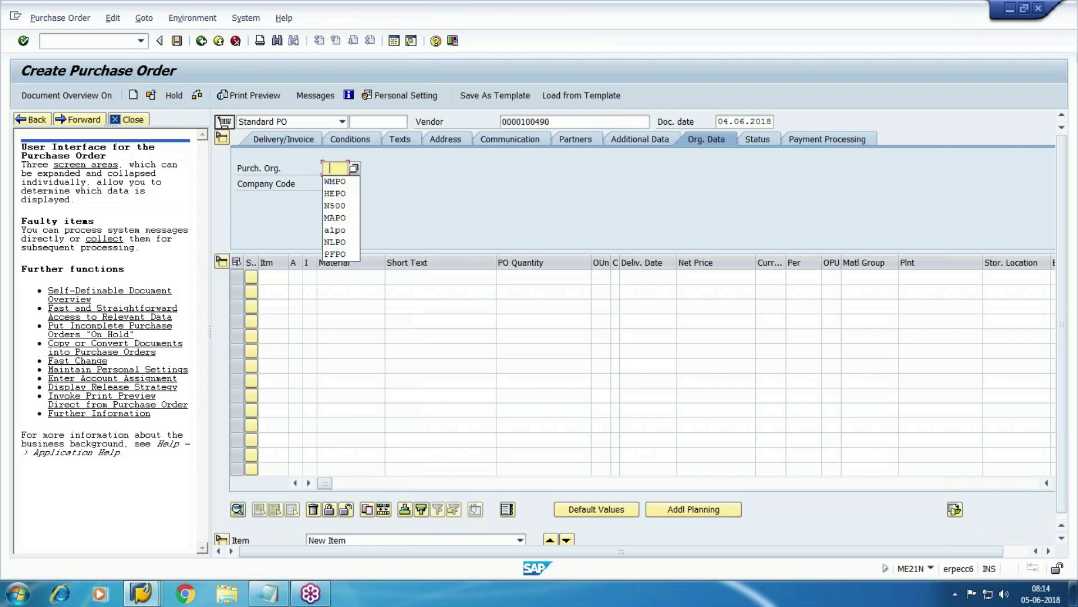
left_click(335, 182)
key("Tab")
key("alt+p")
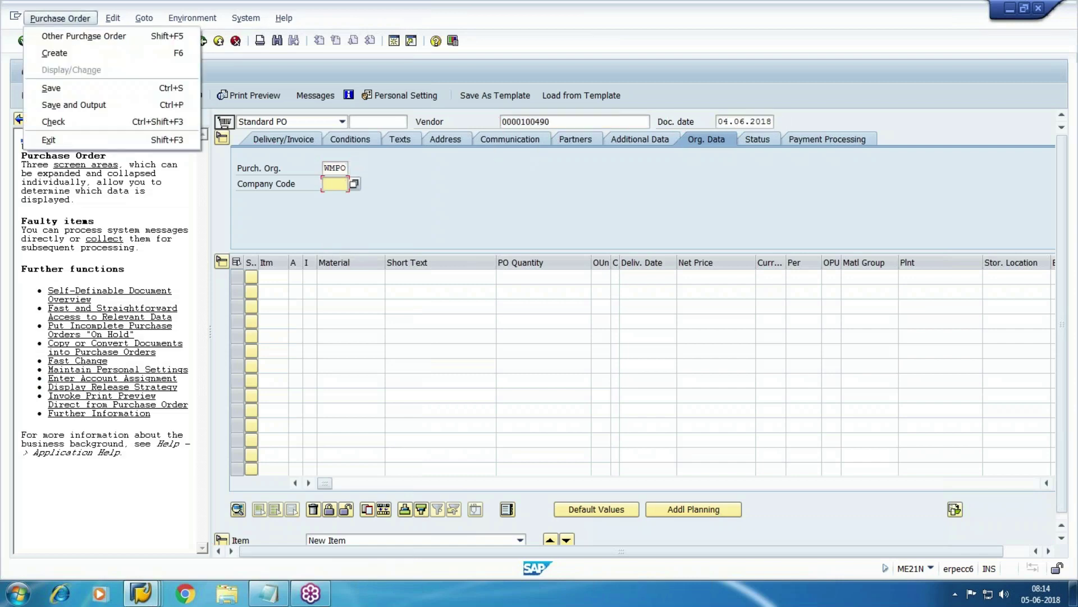
left_click(335, 184)
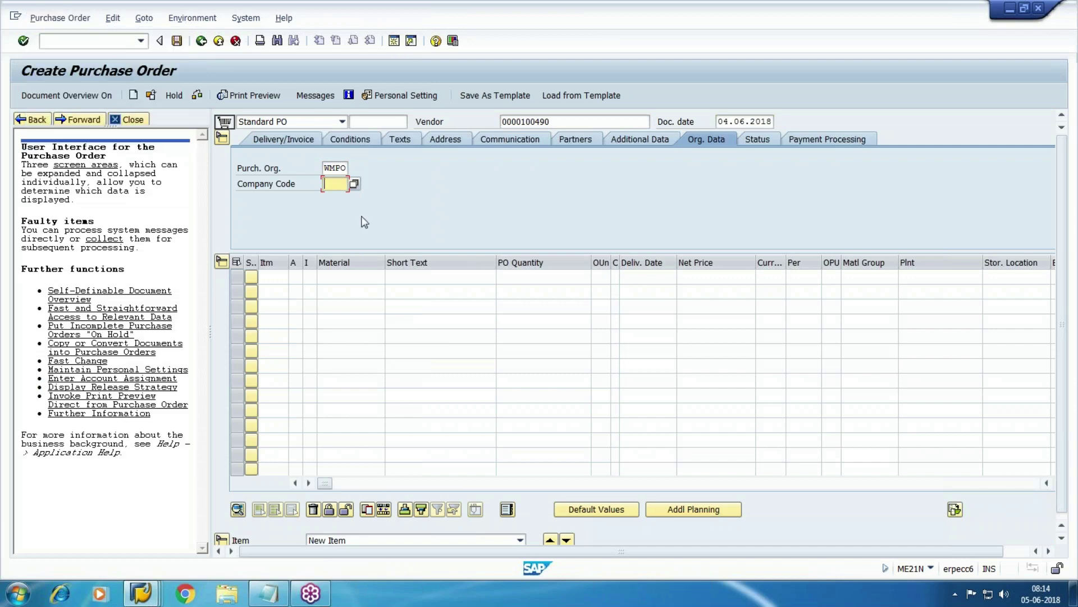
left_click(346, 197)
key("Return")
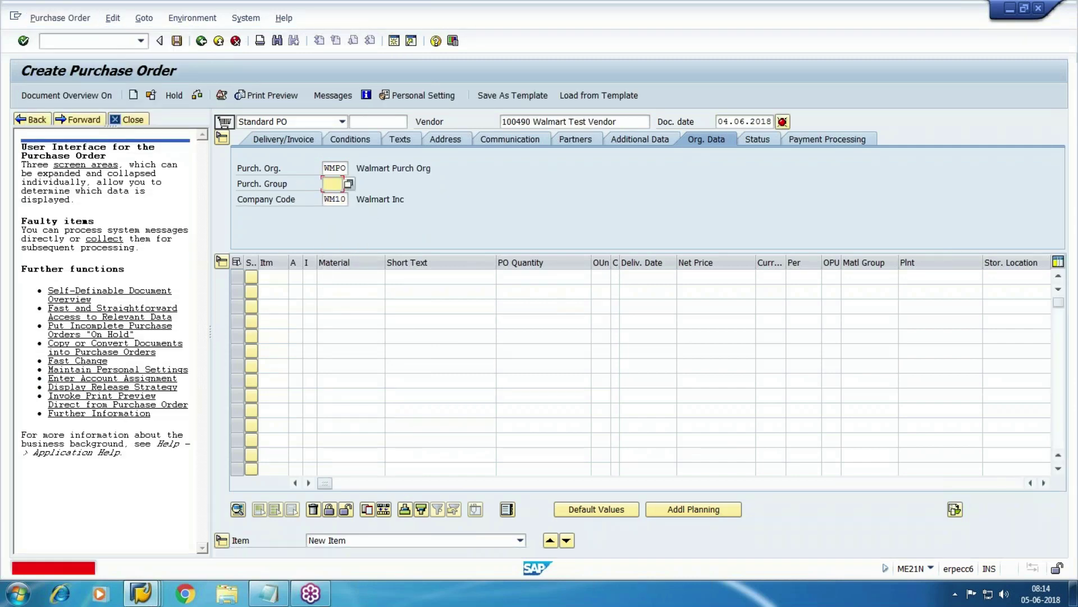
- Set the purchasing group to WMP, try to validate the purchase order header, and exit without saving the document
key("space")
key("Down")
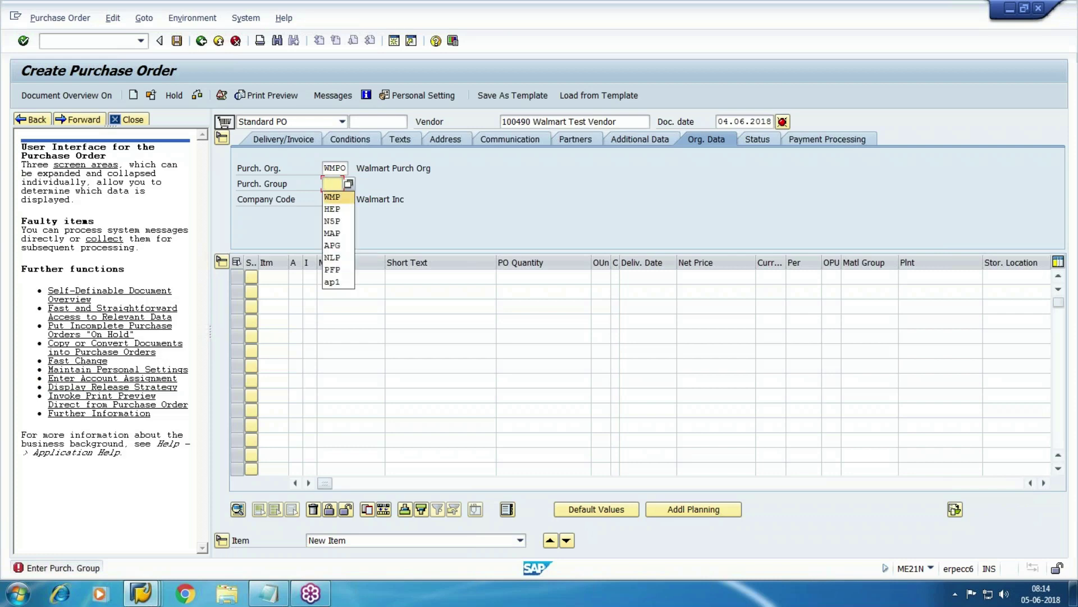
key("Return")
key("Return")
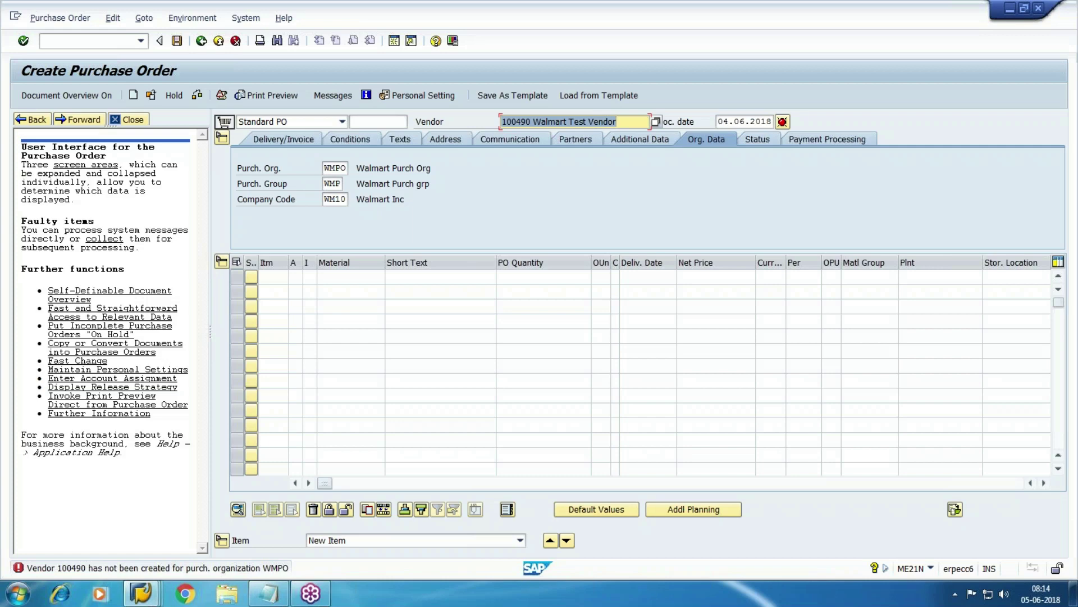
left_click(218, 41)
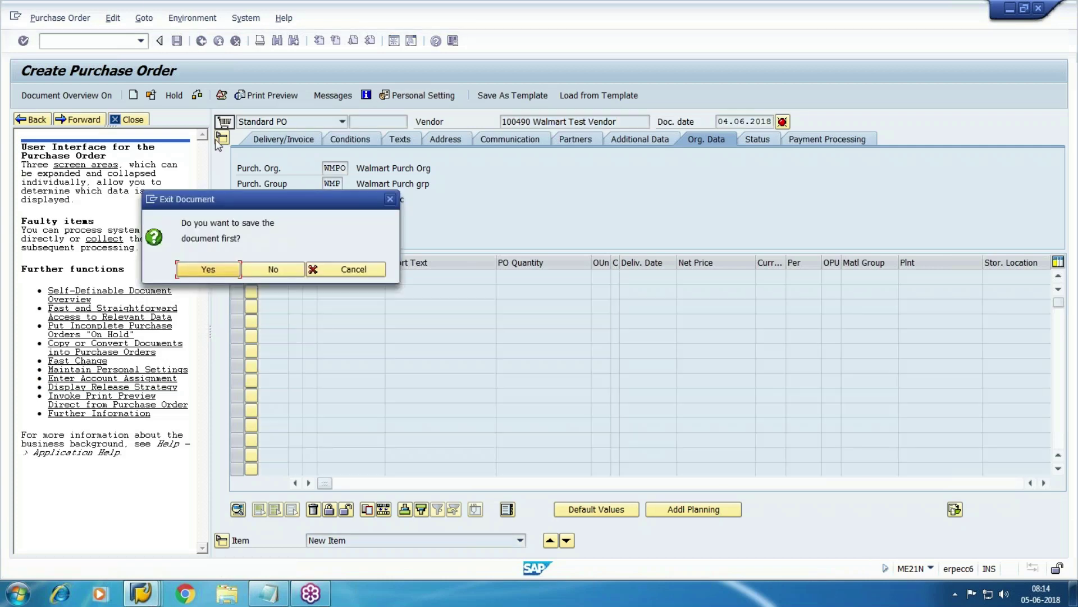
left_click(273, 269)
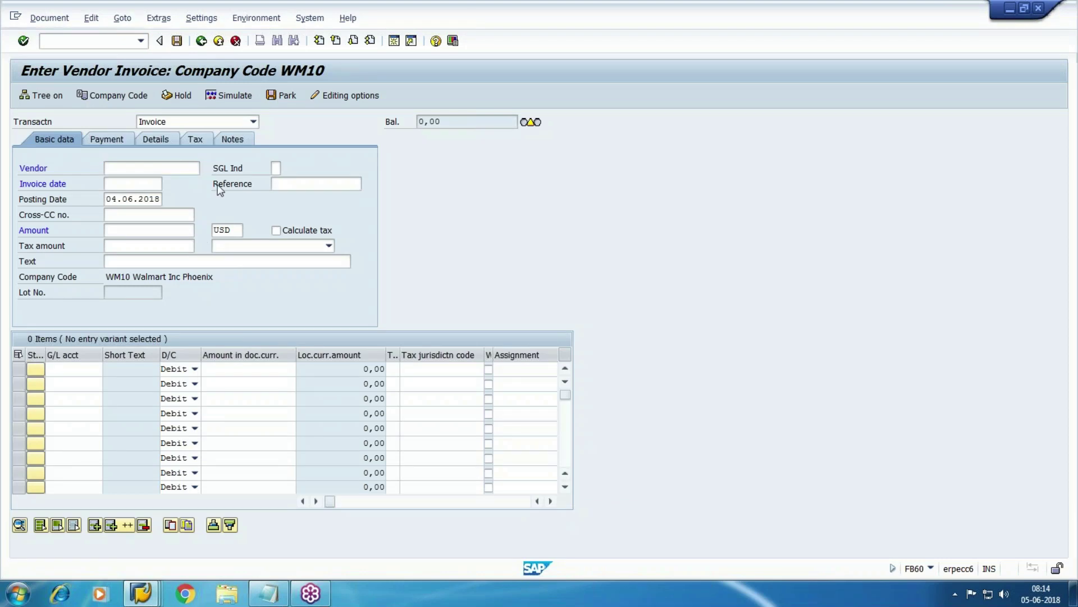
- Choose Walmart Test Vendor from company code WM10's vendor list as the vendor of the FB60 invoice
key("F4")
key("Return")
key("Down")
key("Return")
key("Tab")
- Set the invoice date to 03.06.2018, keeping the proposed posting date
key("Tab")
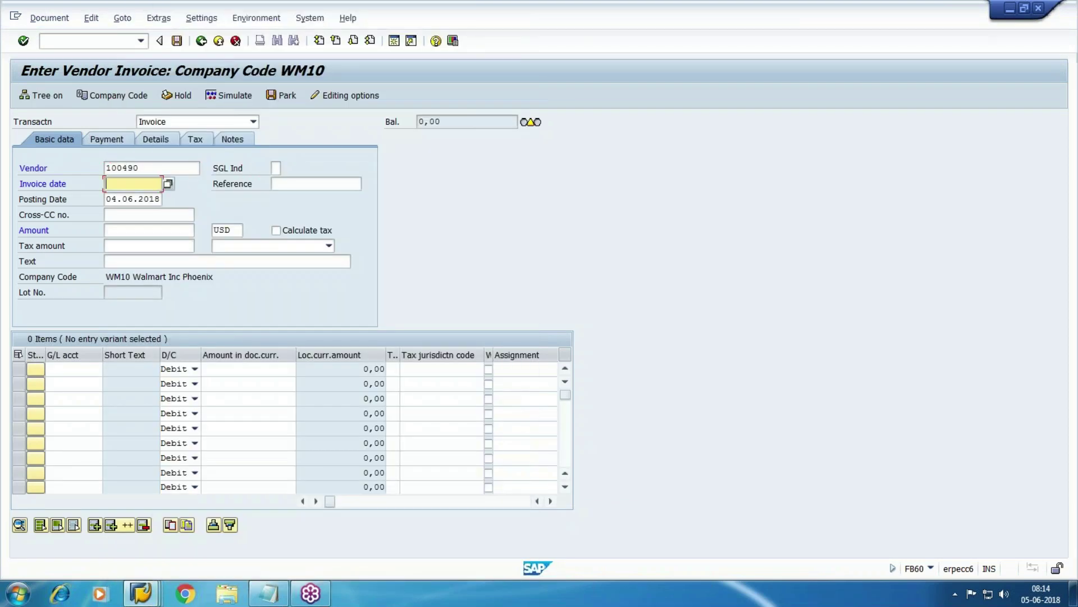
type("03.06.2018")
key("Tab")
key("Tab")
key("Tab")
key("Tab")
key("Tab")
key("shift+Tab")
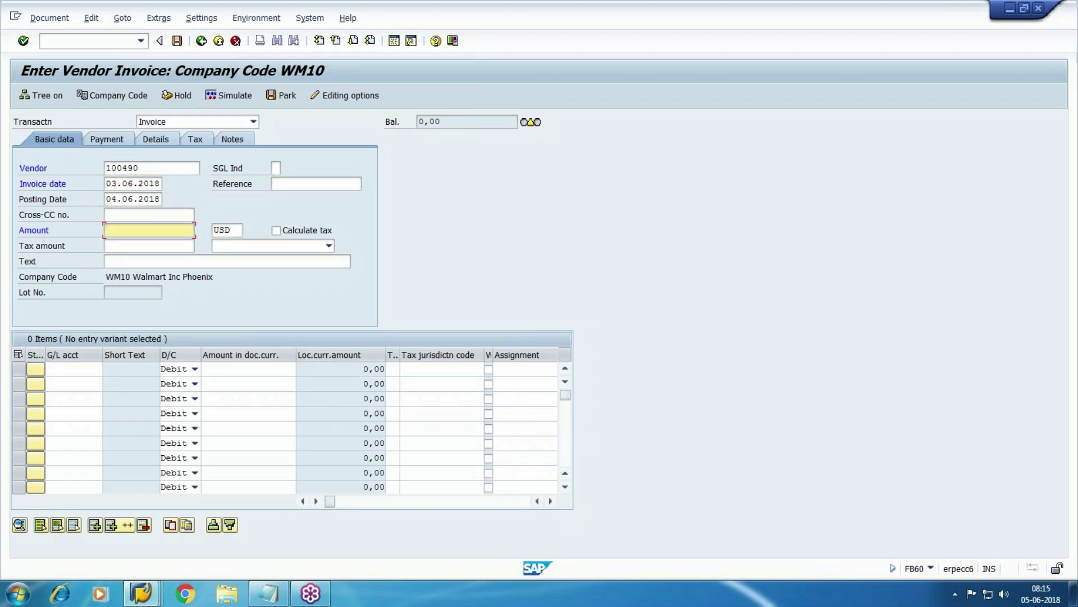
- Set the invoice amount to 5000 USD with automatic tax calculation and tax code W1 (6% Input Tax)
type("5000")
key("Tab")
key("Tab")
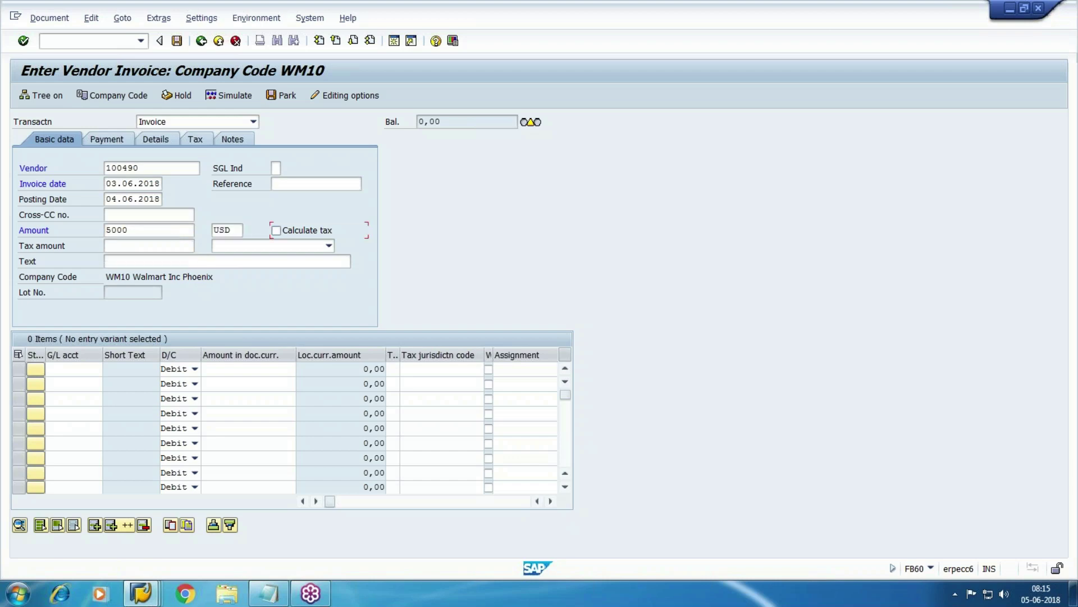
left_click(304, 232)
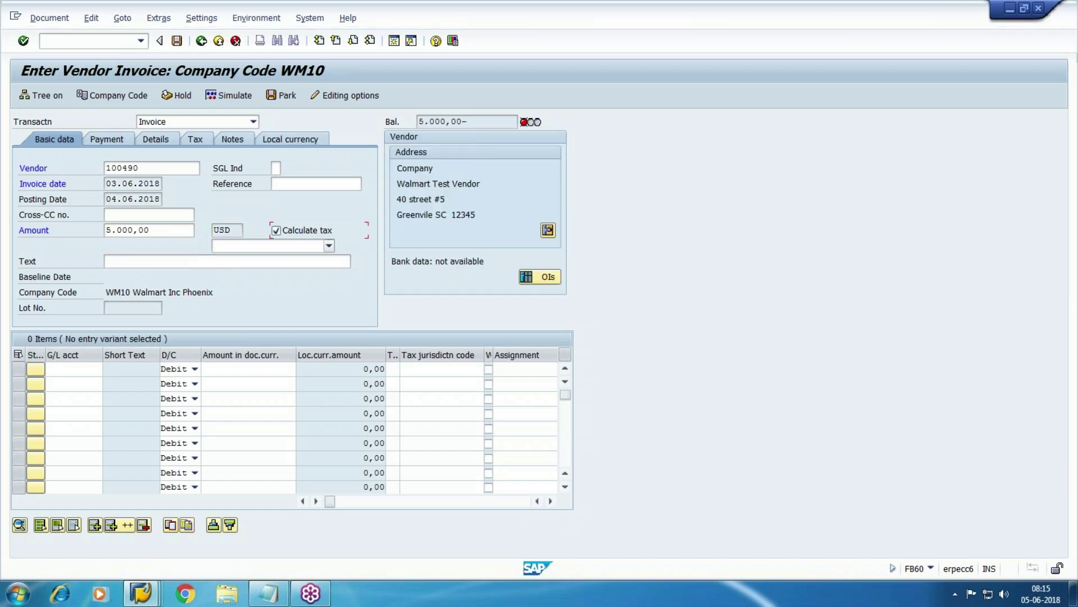
left_click(328, 246)
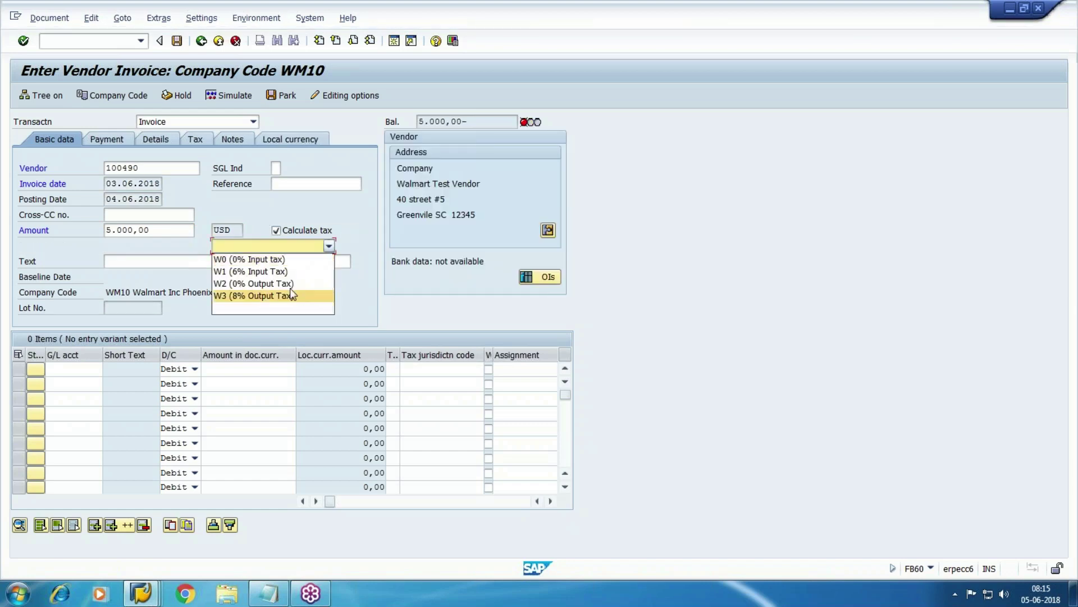
left_click(264, 272)
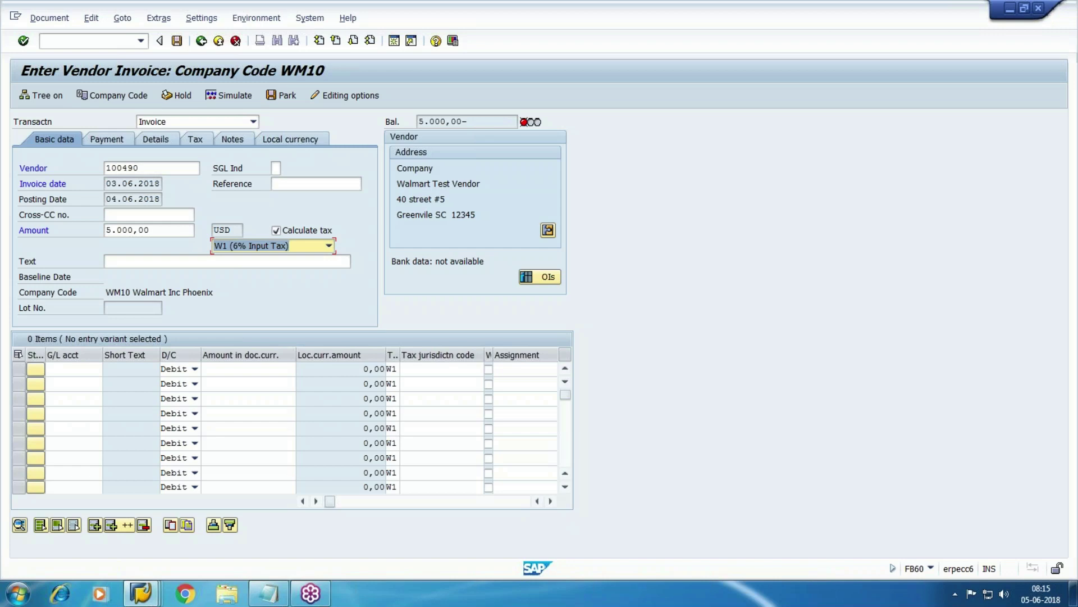
- Look up the G/L accounts and assign account 1003 Purchase to the first invoice line item
left_click(73, 369)
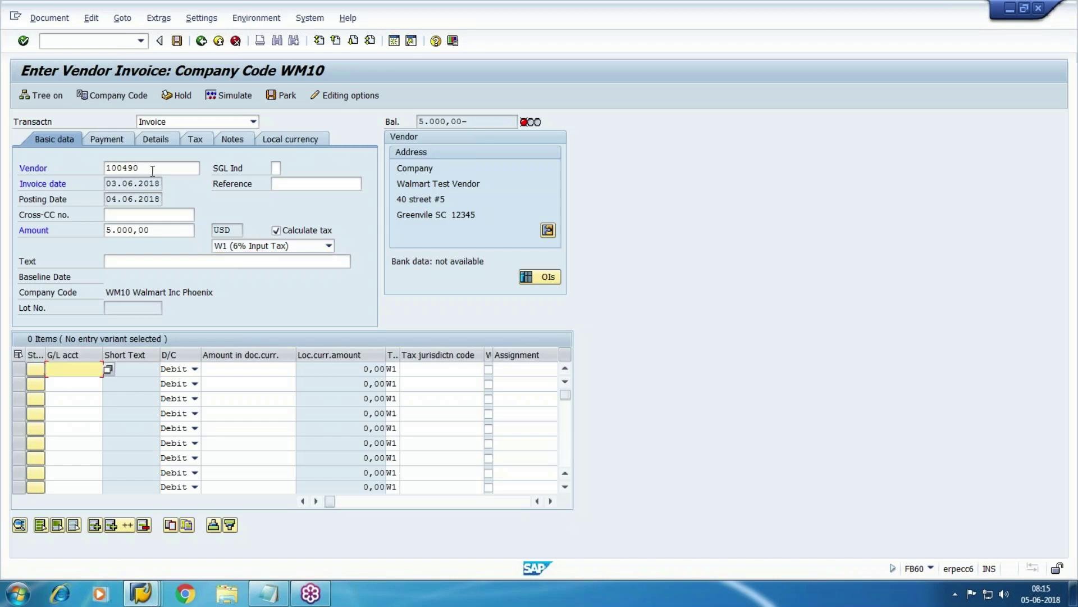
left_click(108, 370)
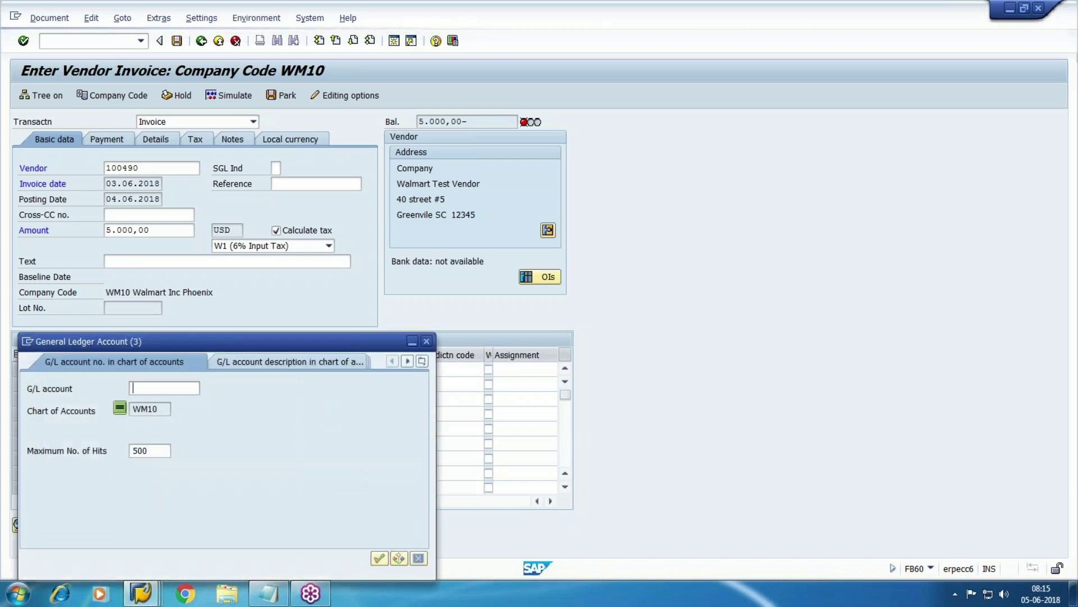
key("Return")
double_click(115, 136)
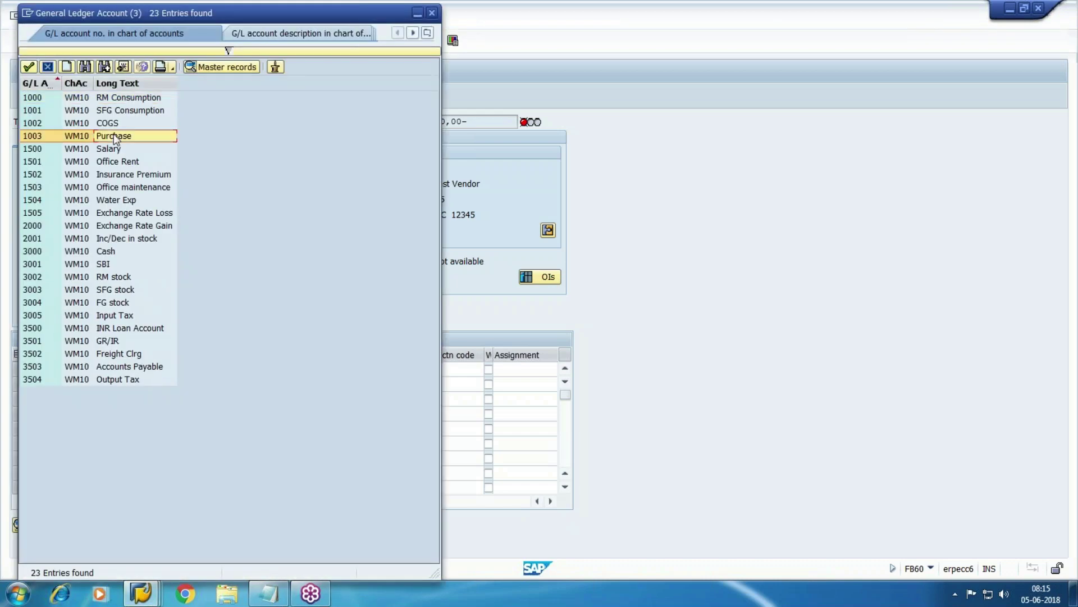
- Give the Purchase line item the amount * and the text EXP, and try to simulate the invoice posting
key("Tab")
key("Tab")
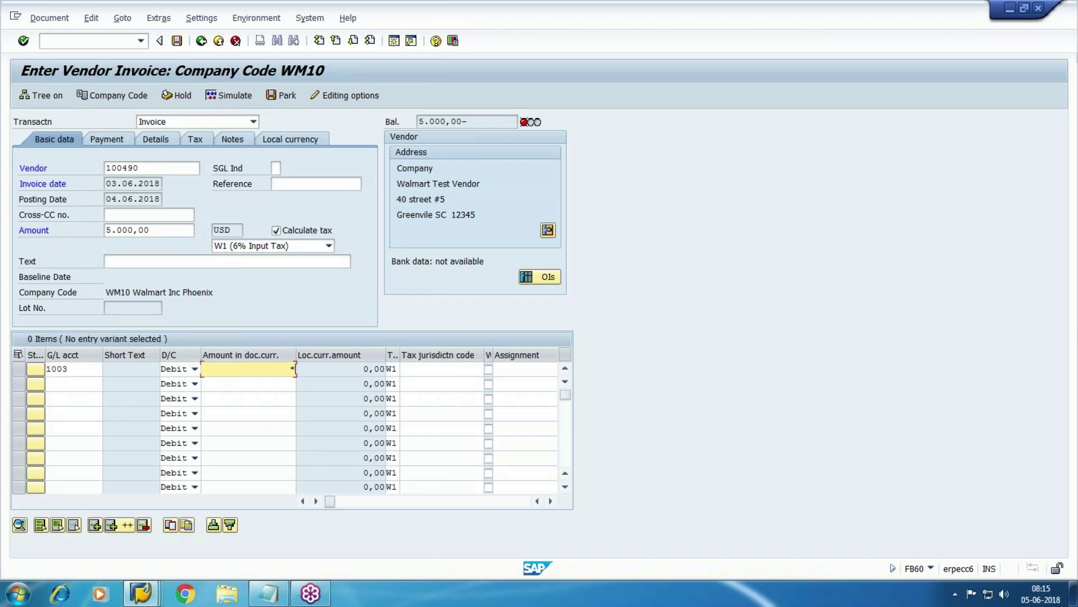
key("Tab")
key("Tab")
key("Tab")
key("Tab")
key("Tab")
key("Tab")
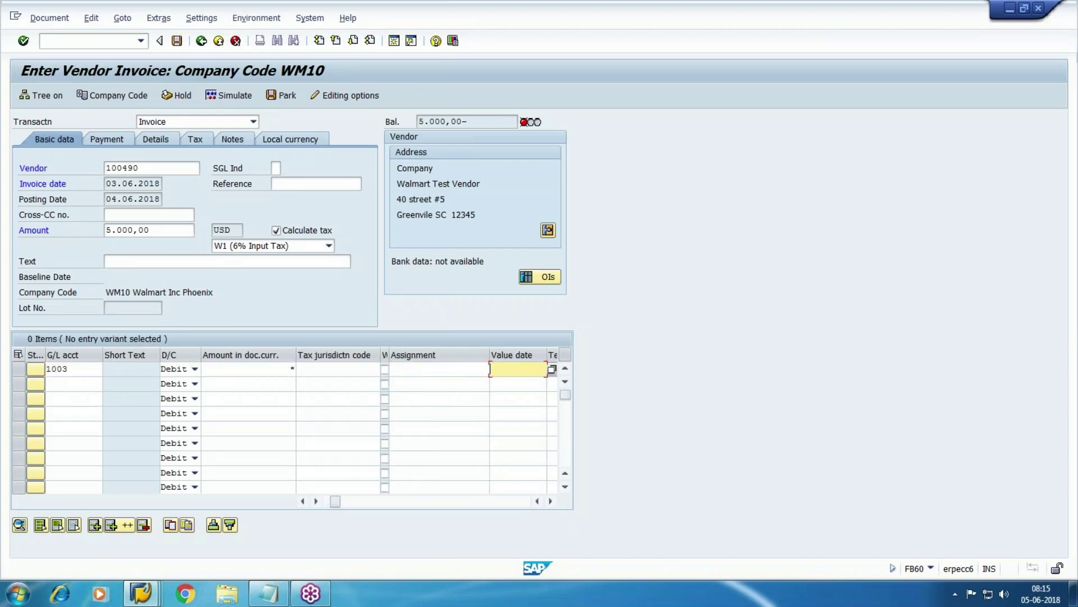
type("EXP")
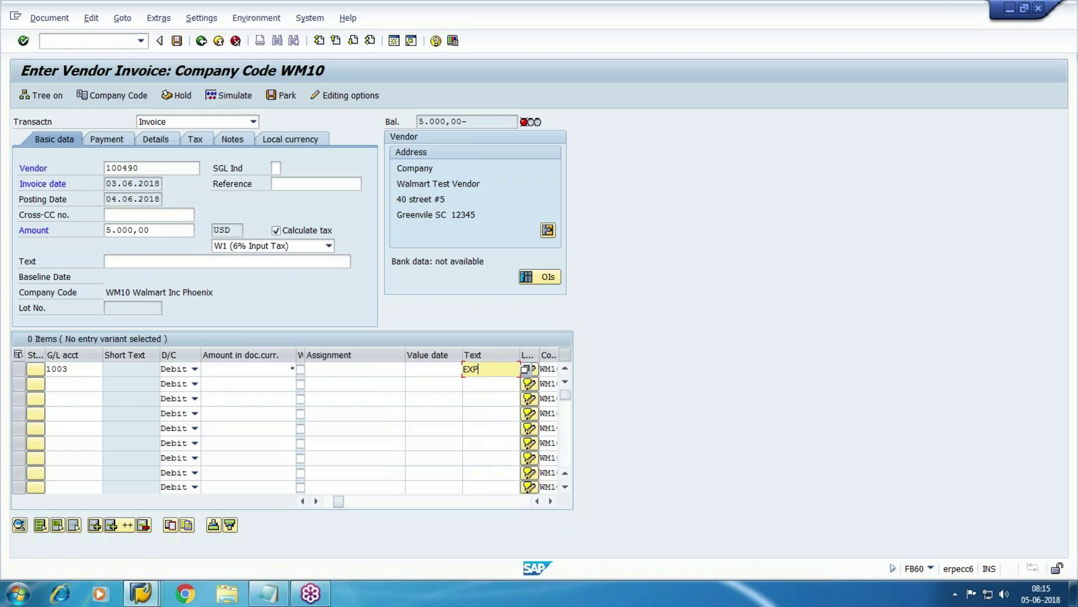
left_click(229, 95)
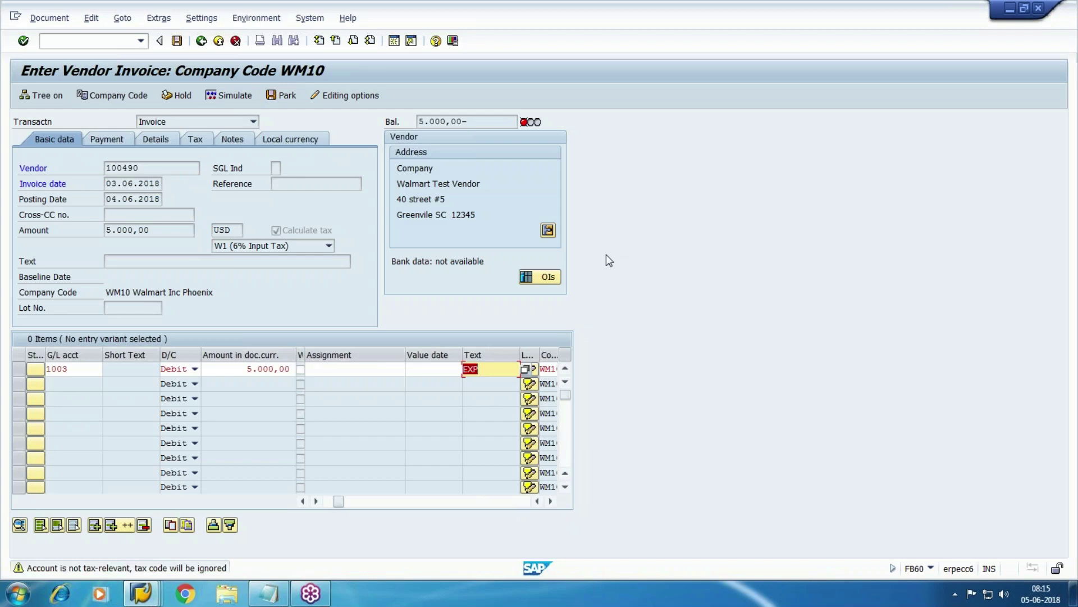
- Leave the unposted vendor invoice and switch the Purchase G/L account 1003 in the other session to change mode
left_click(219, 41)
left_click(219, 300)
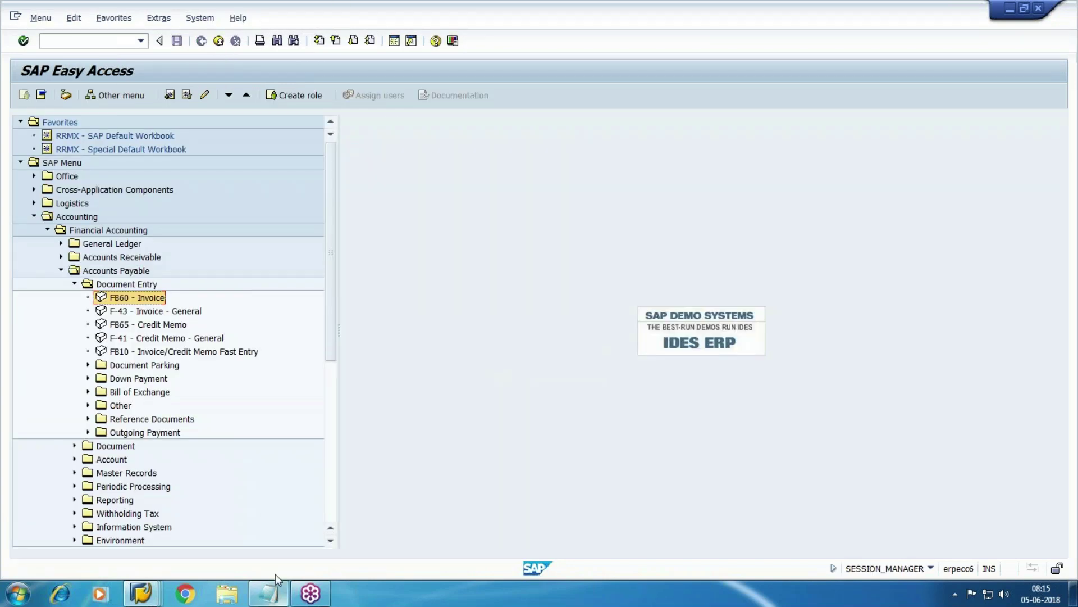
left_click(141, 594)
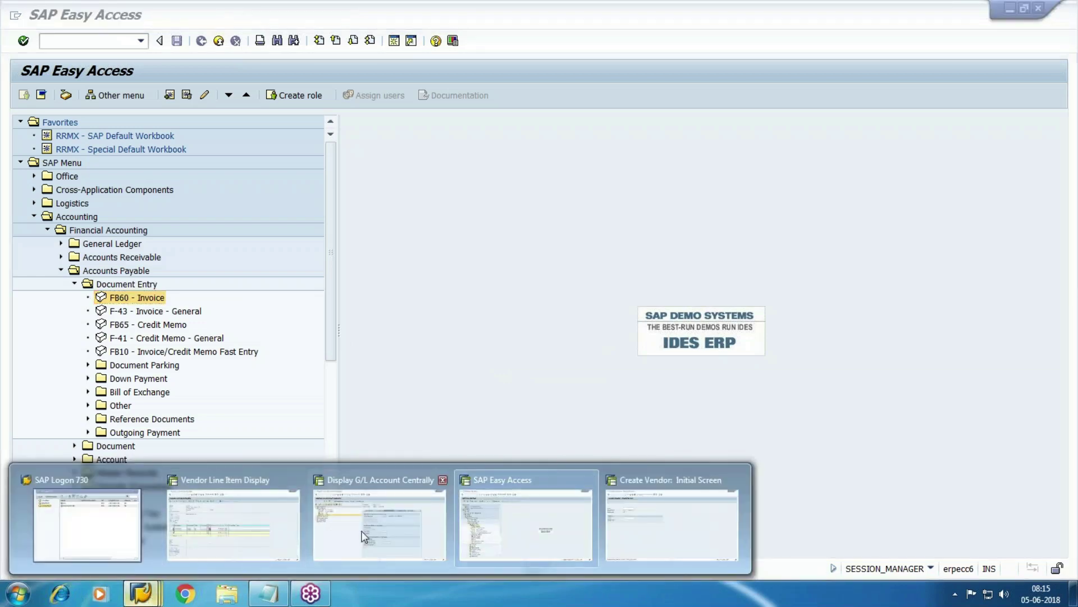
left_click(349, 527)
left_click(85, 119)
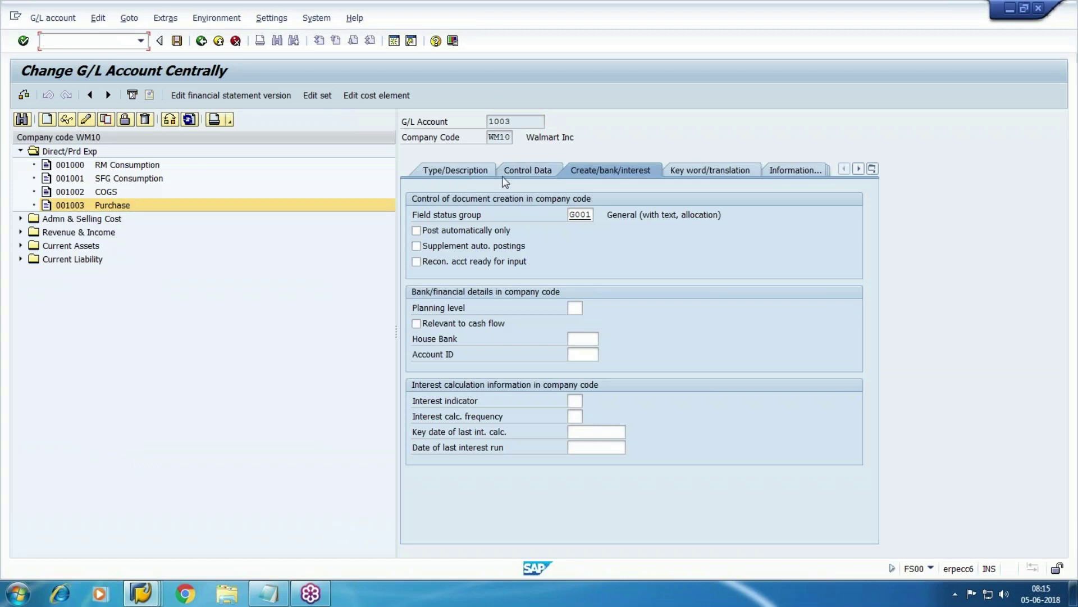
- Set the Purchase account's tax category to - (Only input tax allowed), allow posting without tax, and save the account
left_click(528, 171)
left_click(575, 277)
left_click(585, 278)
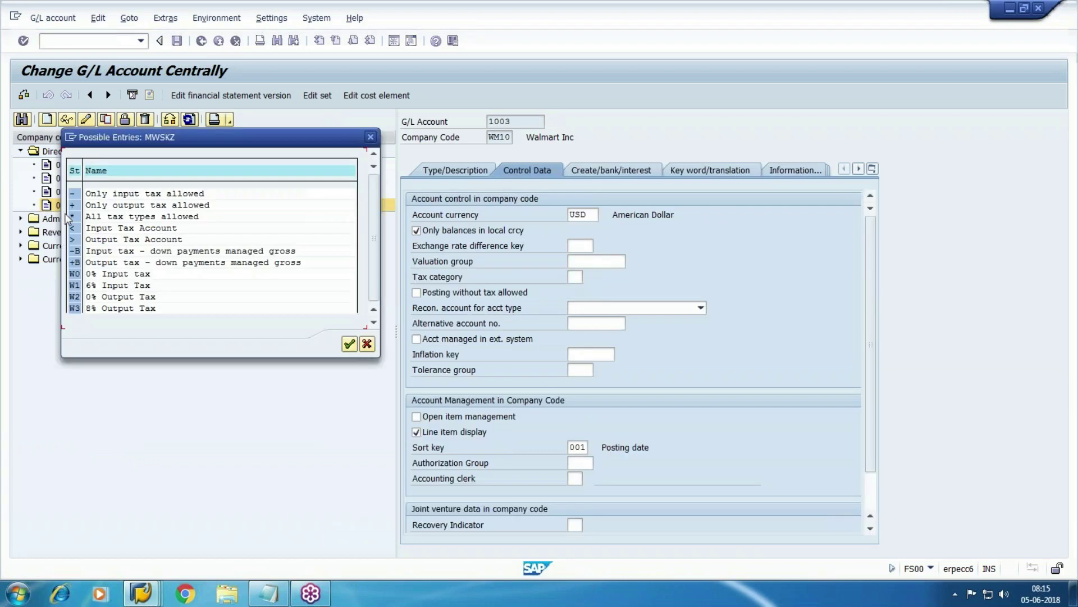
left_click_drag(96, 194, 287, 198)
left_click(148, 195)
double_click(92, 193)
key("Tab")
key("space")
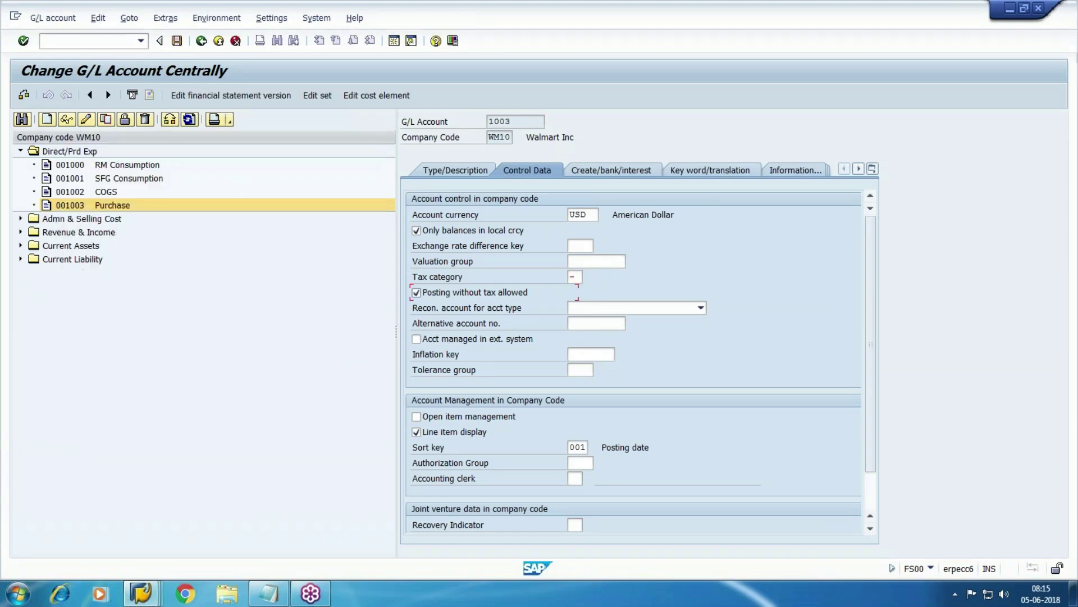
left_click(177, 40)
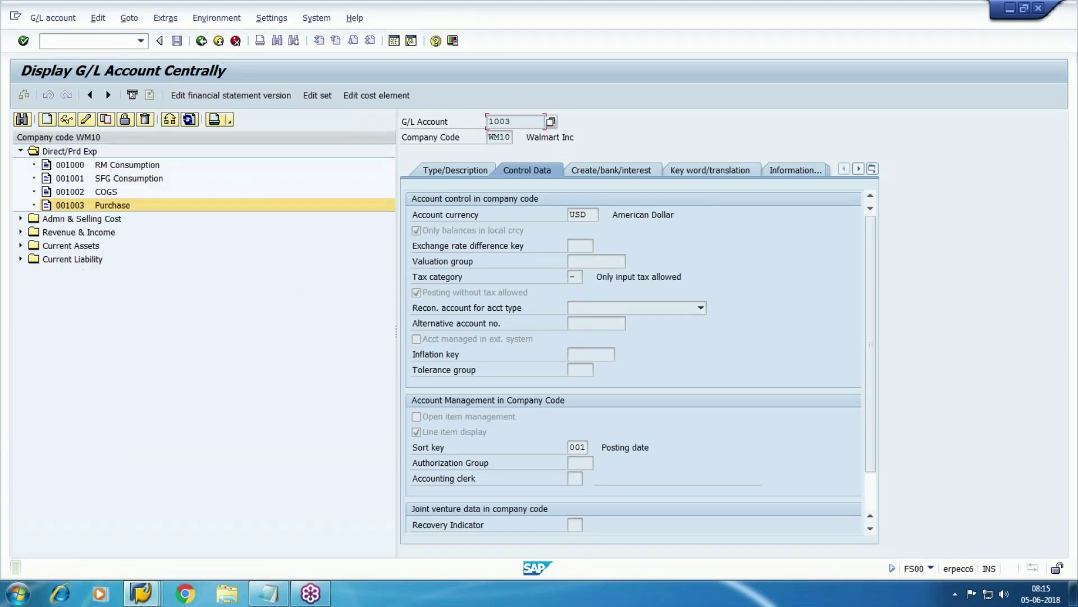
- Start a new FB60 vendor invoice for Walmart Test Vendor with the invoice date 03.06.2018
key("F3")
double_click(157, 298)
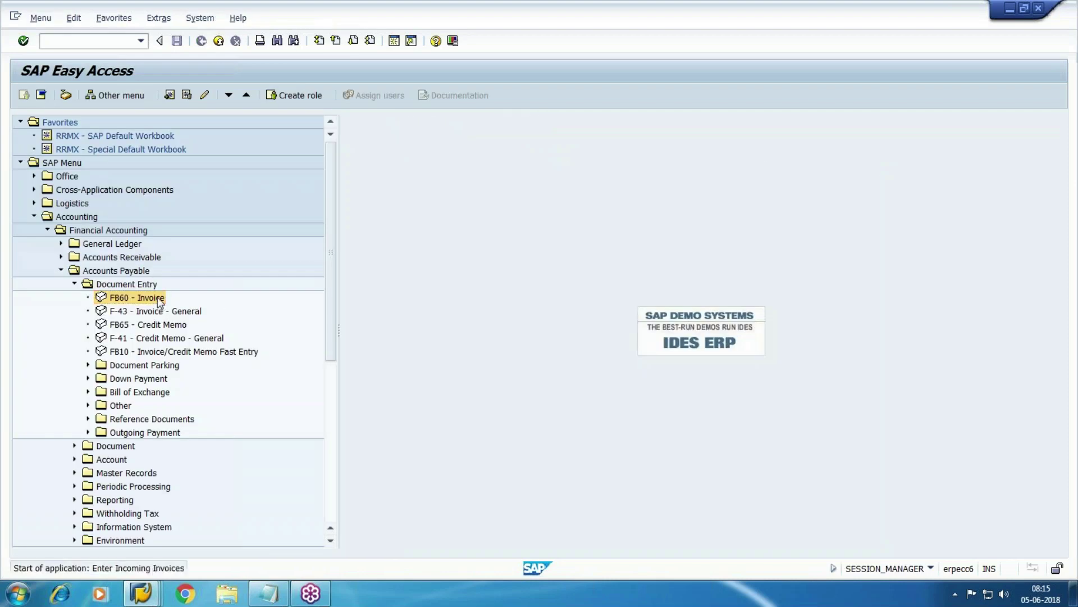
key("F4")
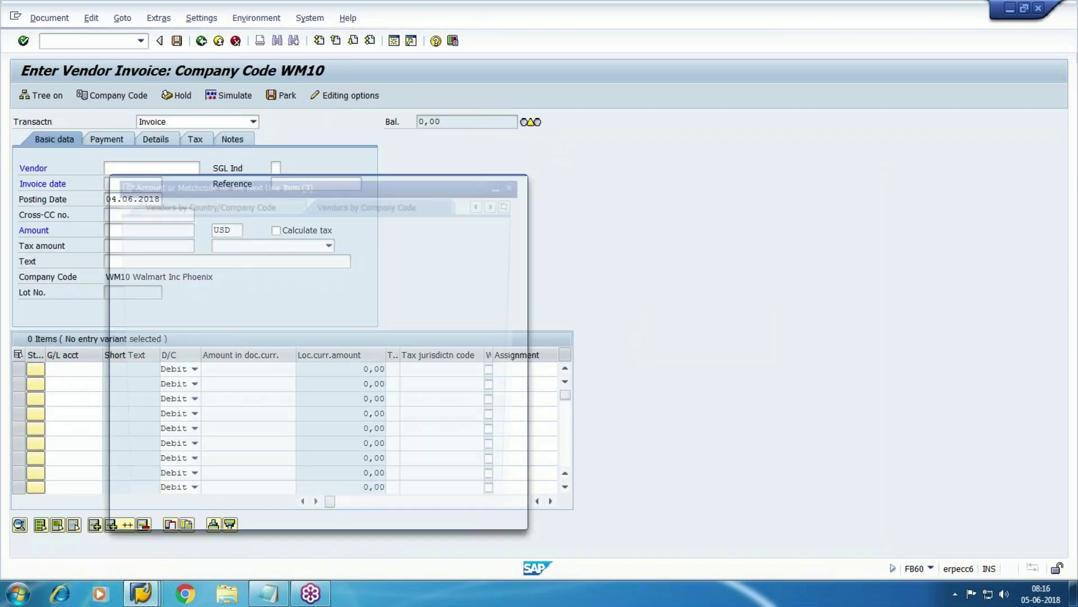
key("Return")
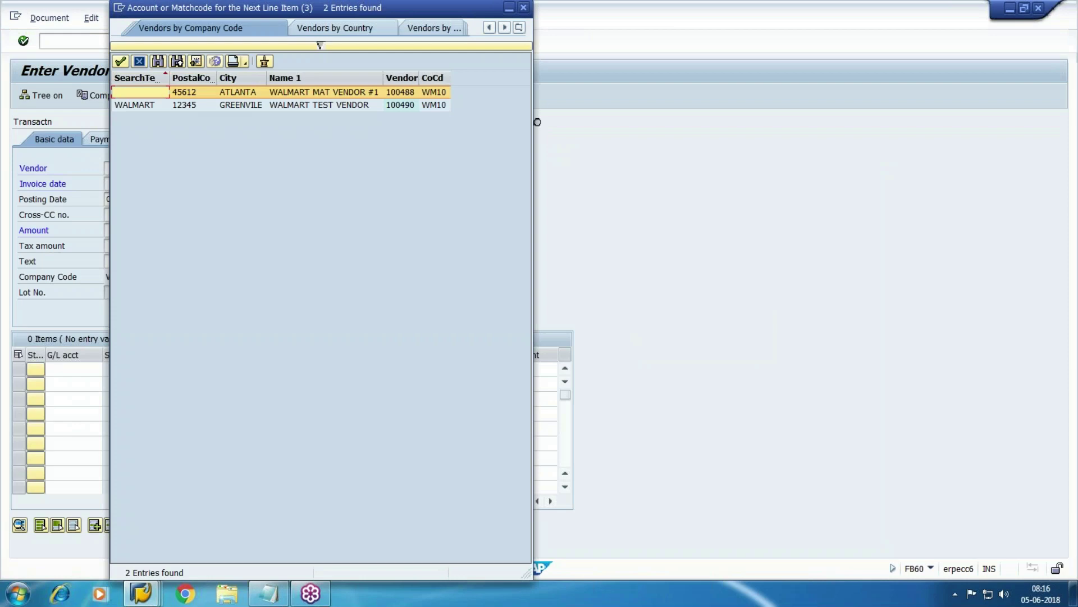
key("Down")
key("Return")
type("03")
key("Down")
key("Return")
- Set the invoice amount to 5.000 USD with automatic tax calculation and tax code W1 (6% Input Tax)
key("Tab")
key("Tab")
key("Tab")
key("Tab")
type("5.000")
key("Tab")
key("Tab")
key("Tab")
key("shift+Tab")
key("space")
key("Return")
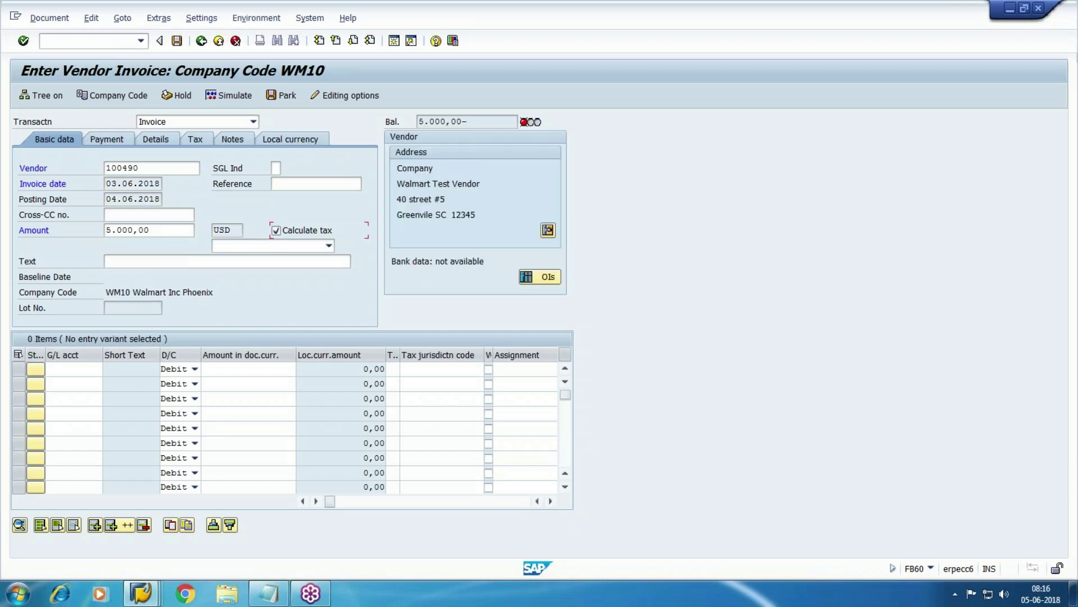
left_click(329, 245)
left_click(248, 273)
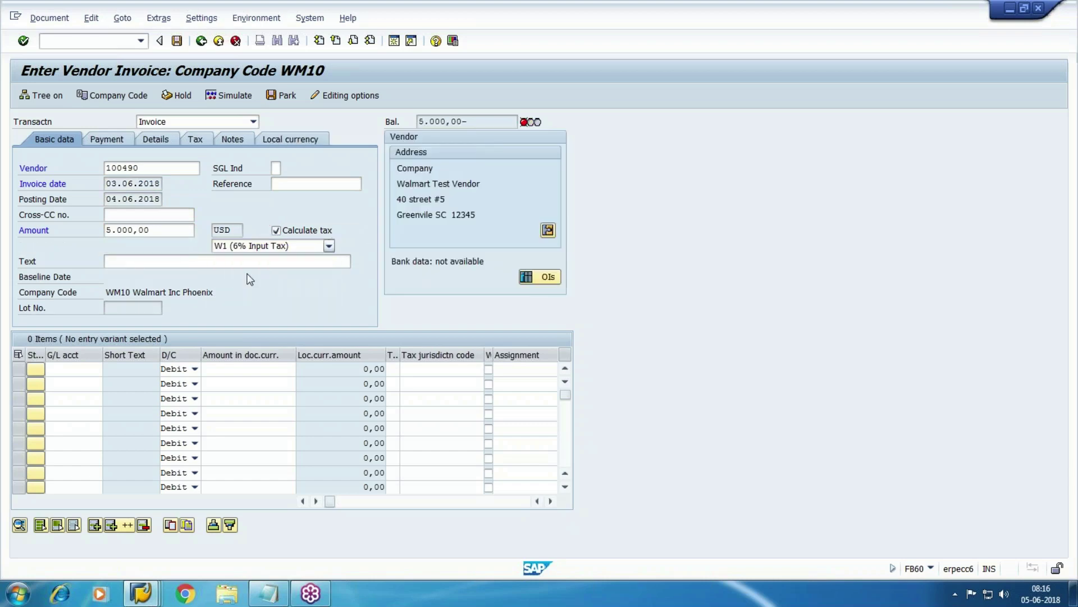
- Look up the G/L accounts and assign account 1003 Purchase as a debit to the first line item
left_click(73, 369)
key("F4")
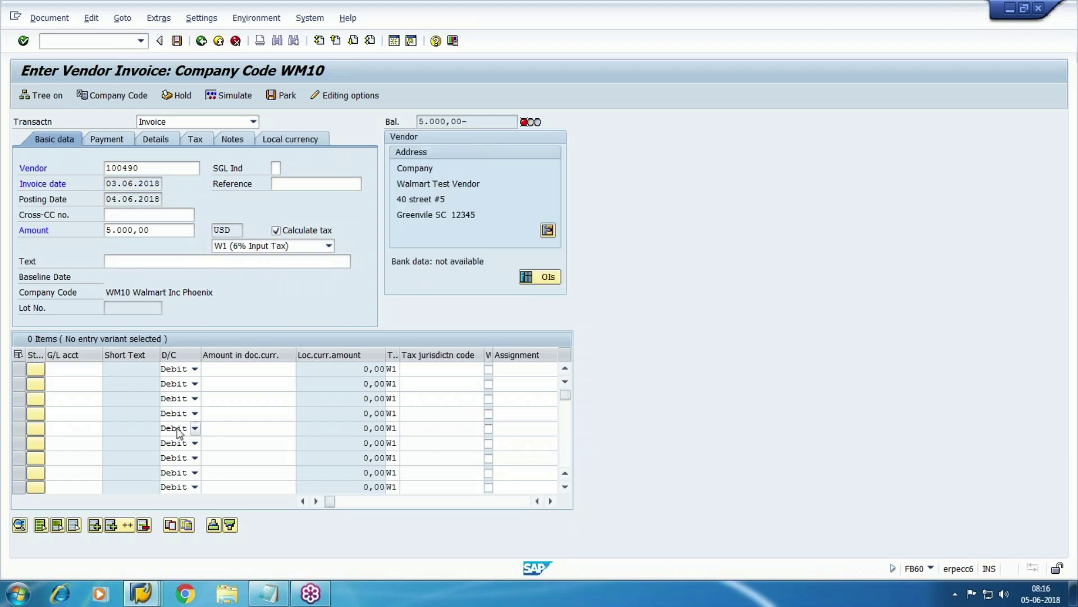
key("Return")
key("Down")
key("Down")
key("Down")
key("Down")
key("Up")
key("Return")
key("Tab")
key("Tab")
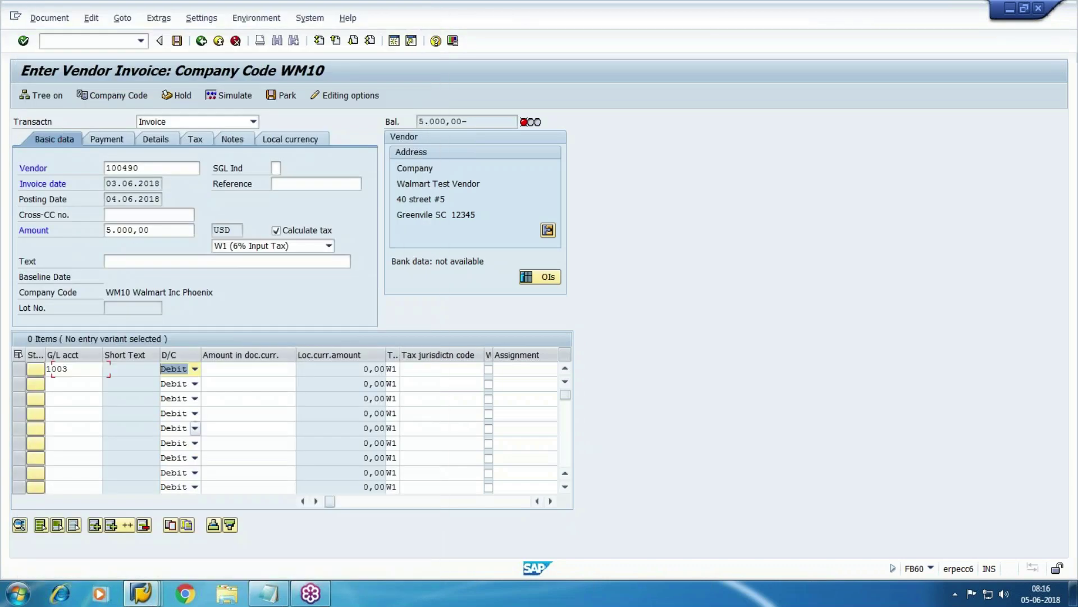
- Give the Purchase line item the amount * and the text EXP, and simulate the invoice posting
type("*")
key("Tab")
key("Tab")
key("Tab")
key("Tab")
key("Tab")
key("Tab")
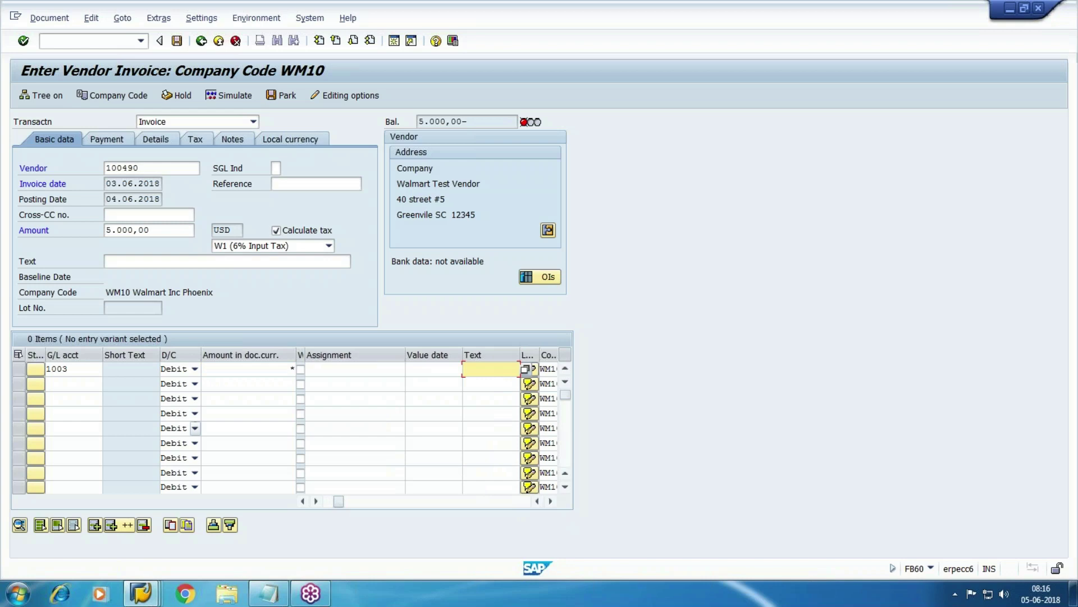
type("P")
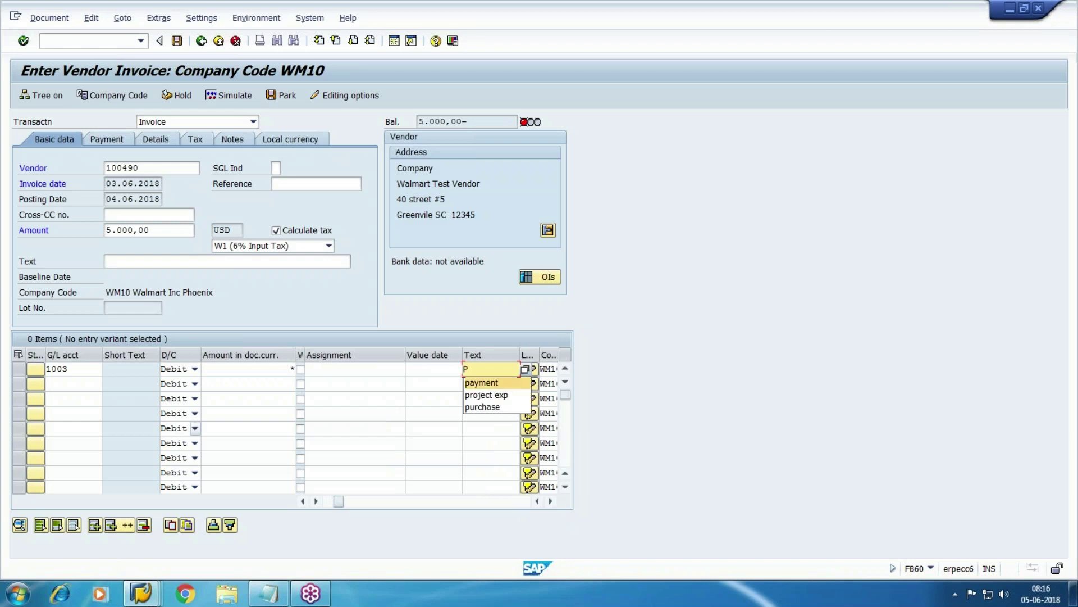
key("BackSpace")
type("EXP")
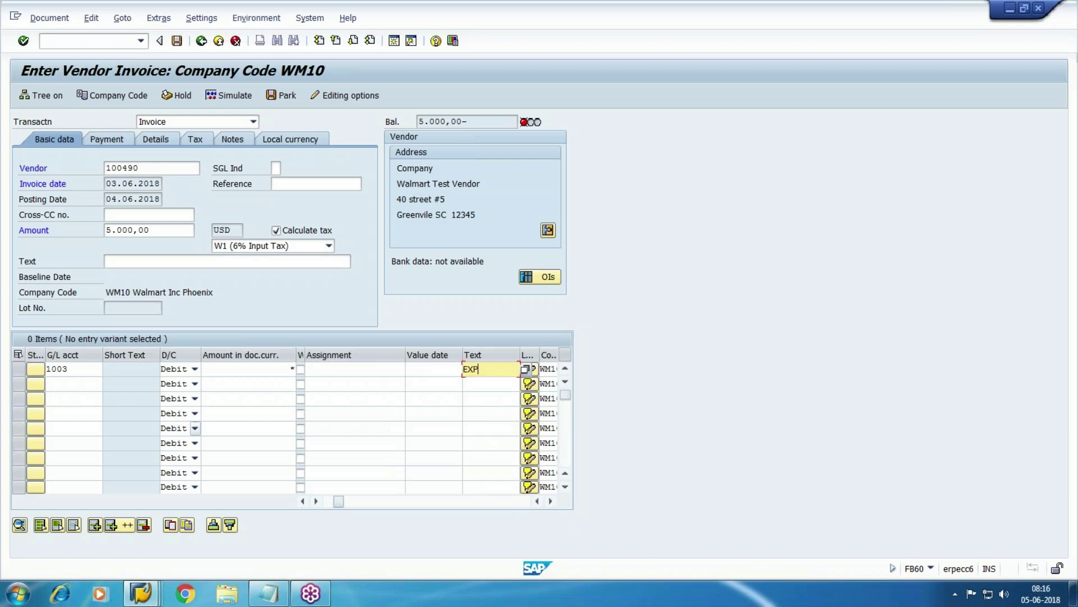
left_click(230, 96)
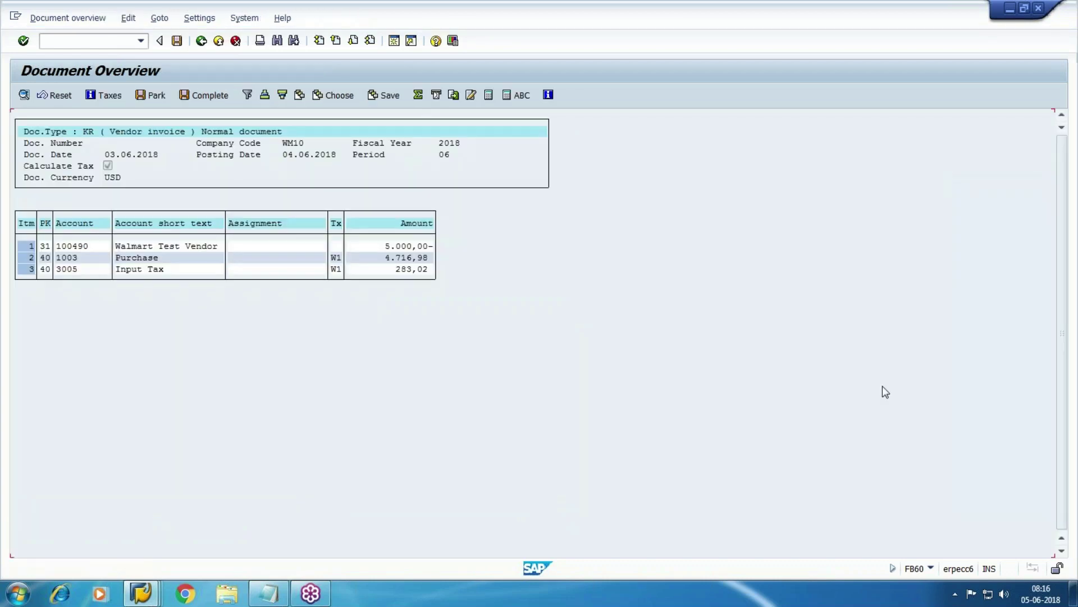
- Review the simulated vendor, Purchase and Input Tax line items, and post the vendor invoice
double_click(125, 246)
double_click(164, 257)
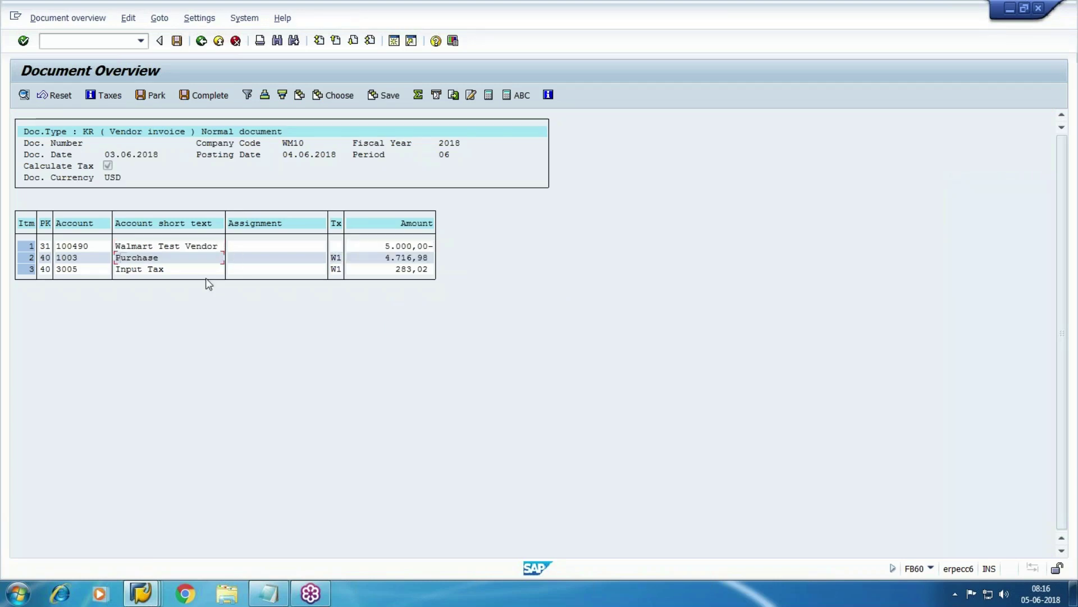
left_click_drag(111, 273, 595, 272)
left_click_drag(56, 254, 491, 260)
double_click(55, 270)
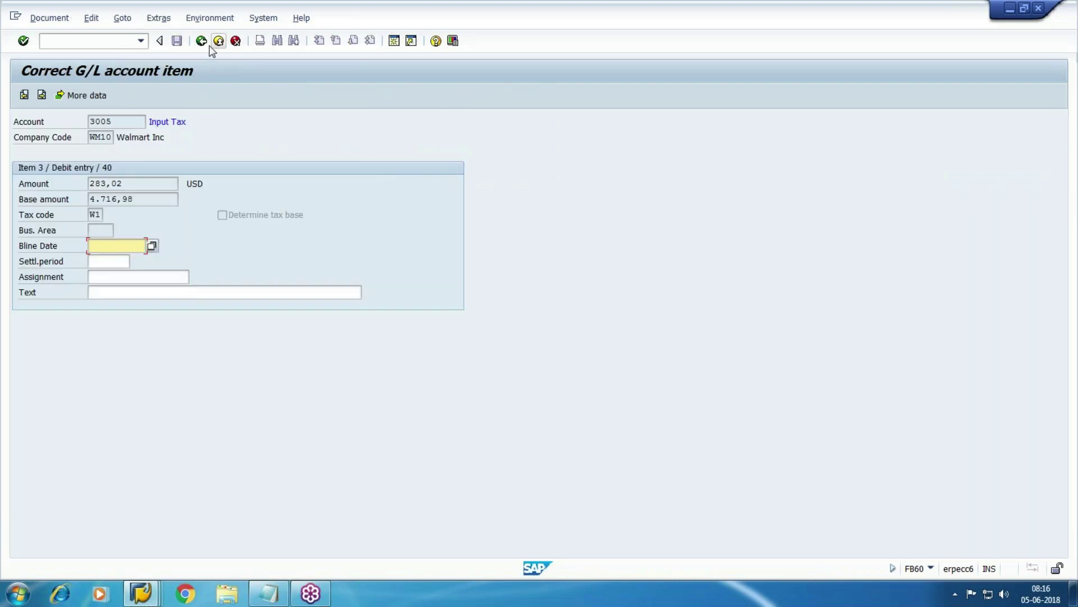
left_click(201, 41)
left_click(176, 44)
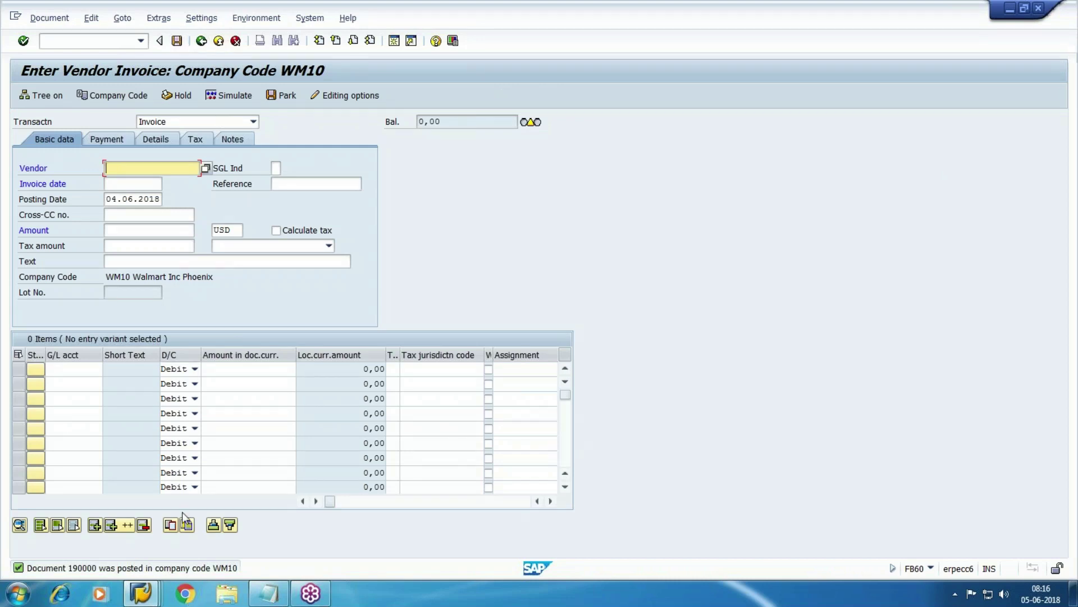
- Create a new session and open the selection screen of table BSIK in the Data Browser (SE16)
left_click(394, 40)
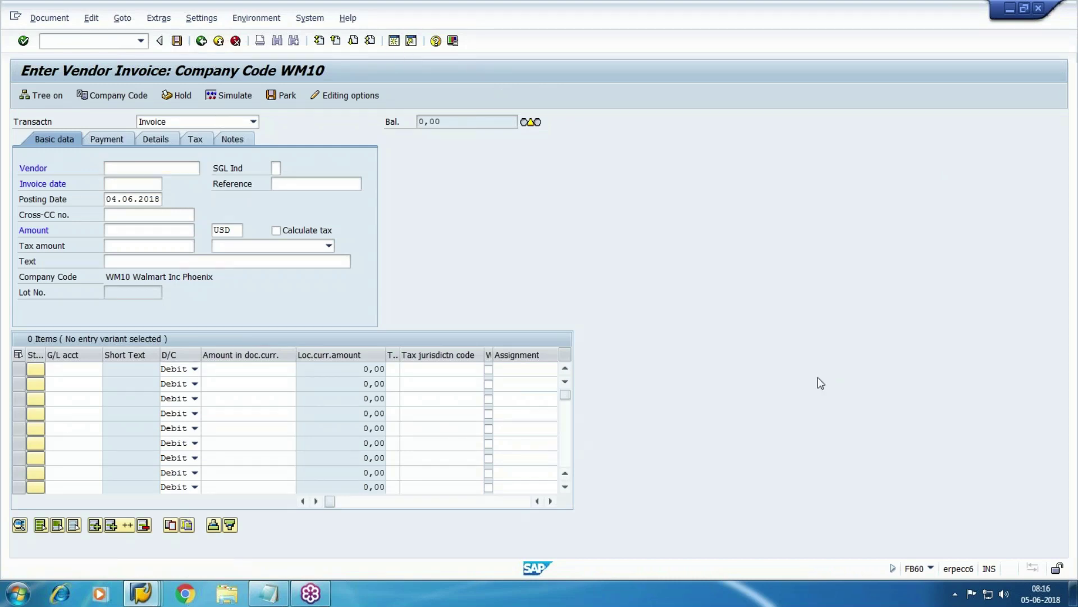
key("super+d")
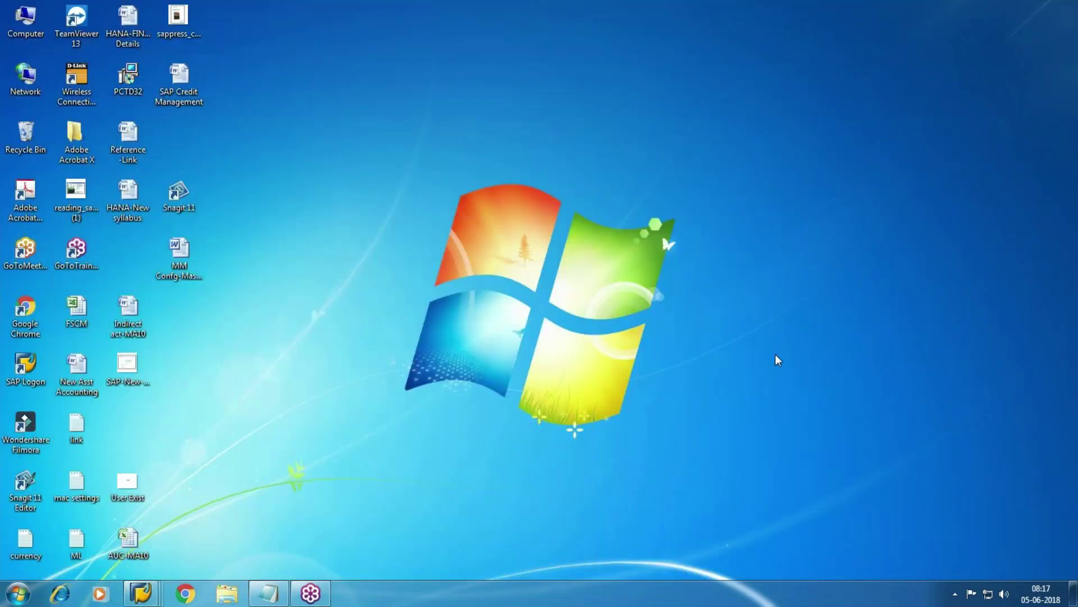
mouse_move(140, 593)
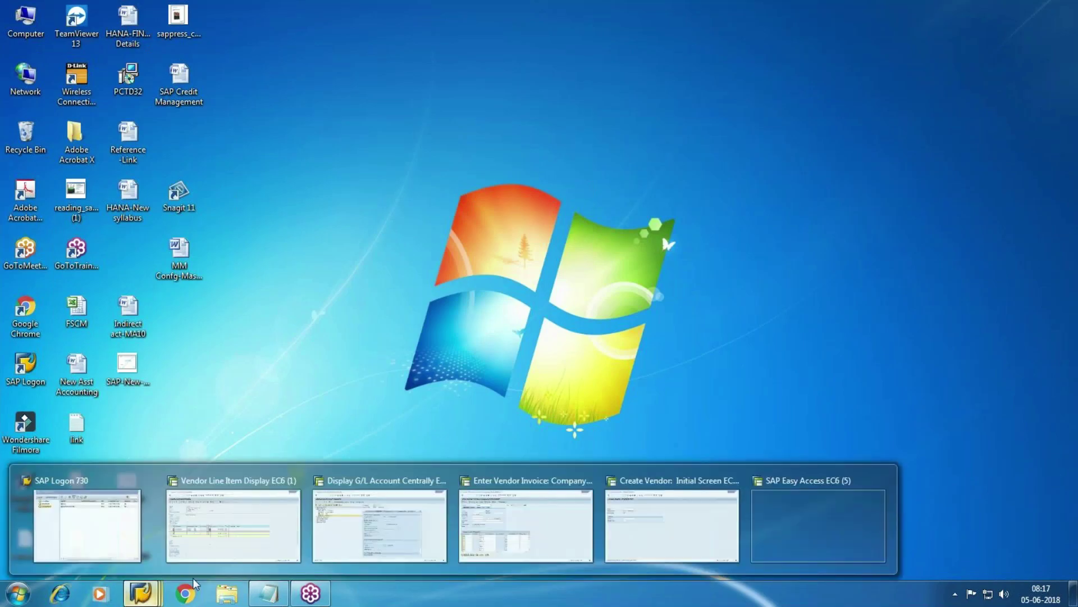
left_click(806, 517)
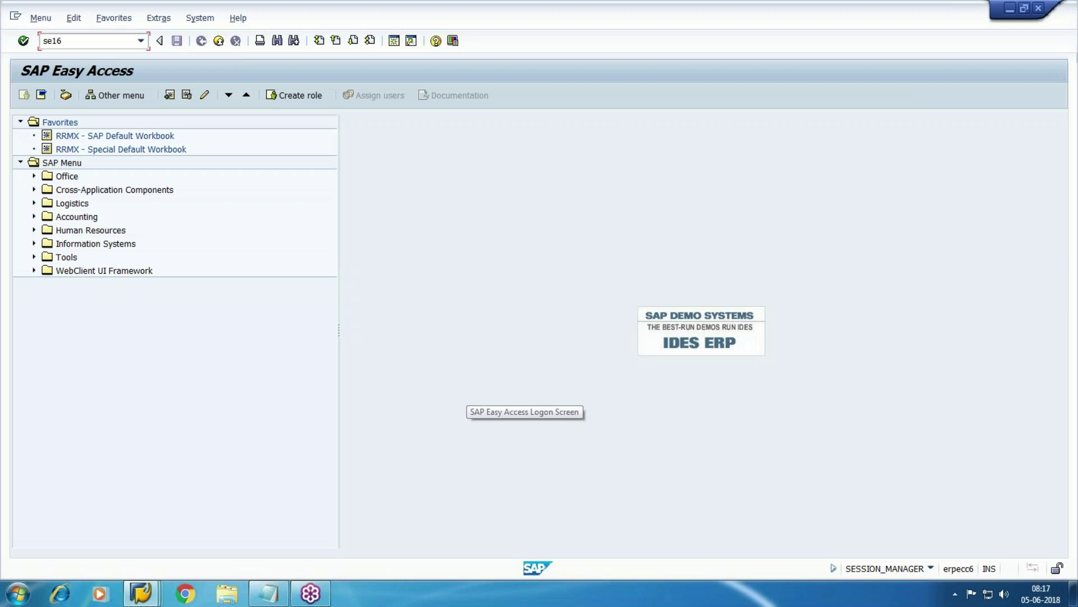
key("Return")
type("bsik")
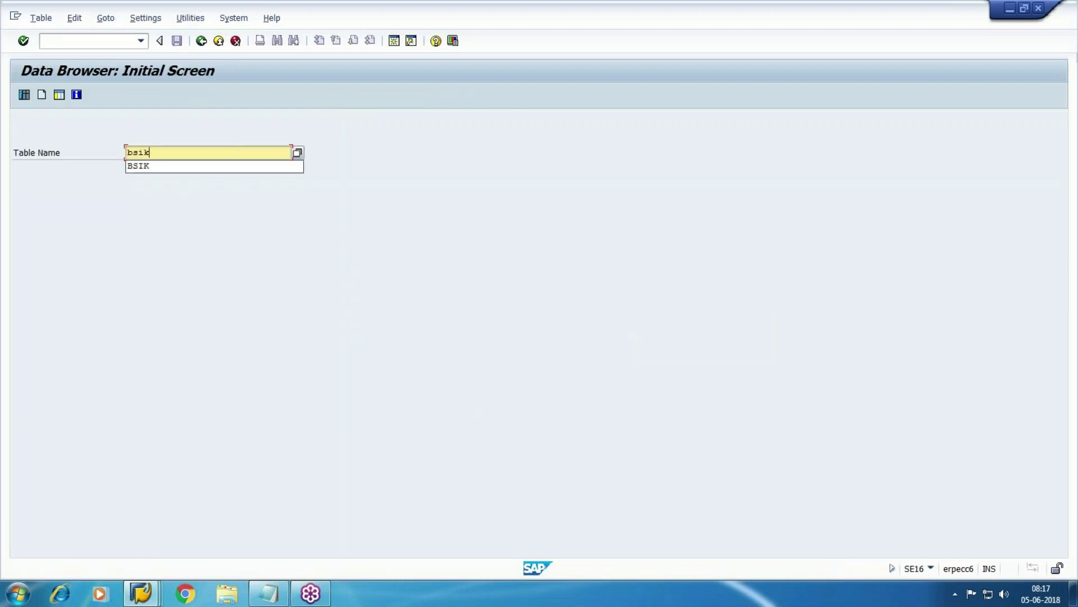
key("Return")
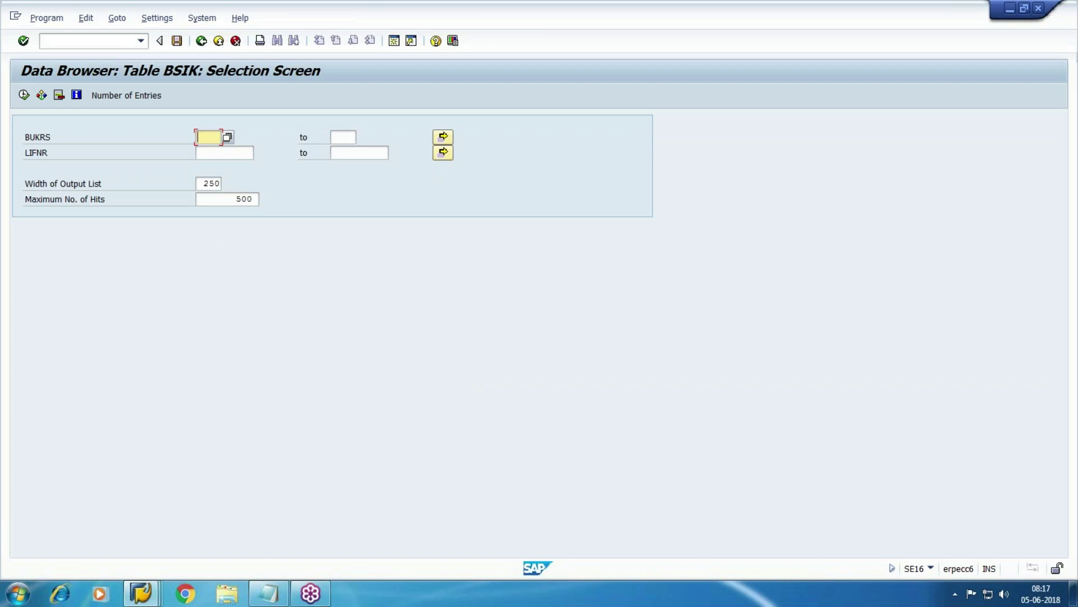
- Display the BSIK entries for company code WM10 and examine the document type of the new vendor invoice
type("WM10")
key("Tab")
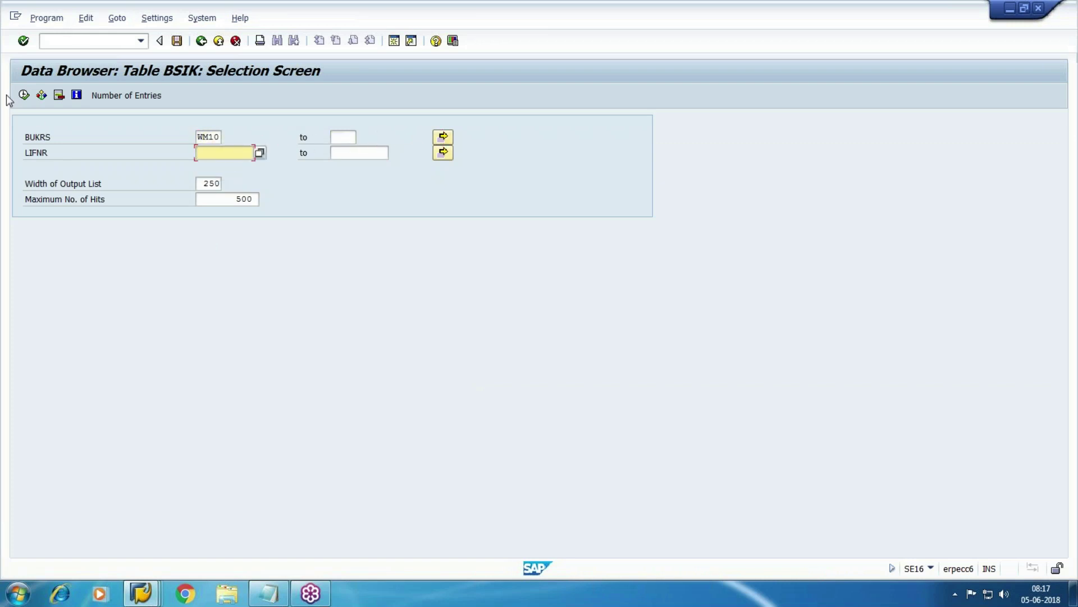
left_click(24, 95)
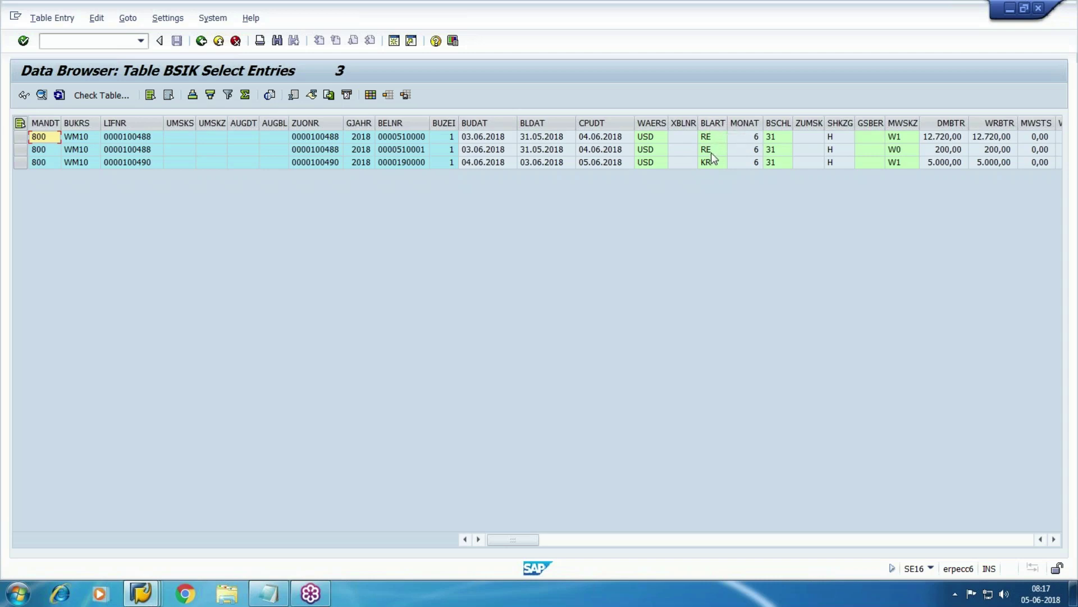
left_click(706, 165)
- Switch to the Vendor Line Item Display session and refresh the list of vendor items
mouse_move(141, 593)
left_click(235, 514)
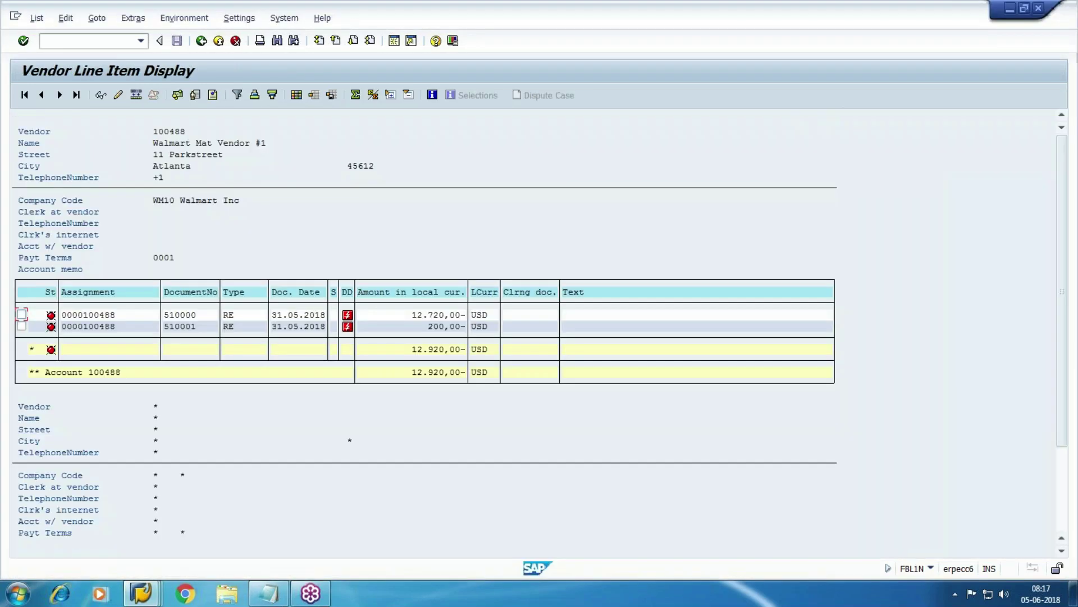
left_click(37, 17)
left_click(56, 54)
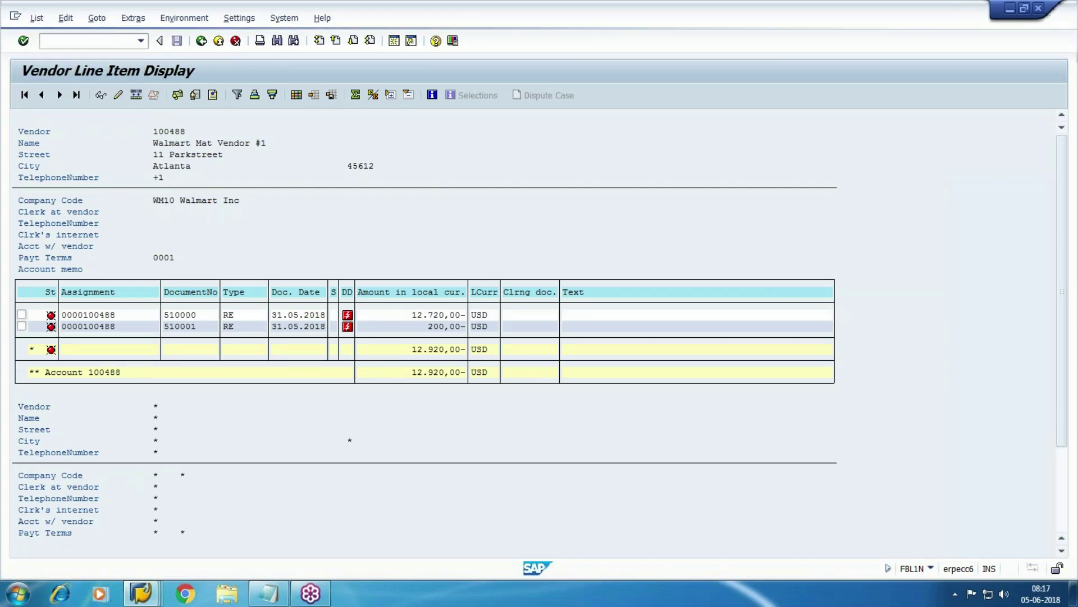
left_click_drag(145, 120, 258, 143)
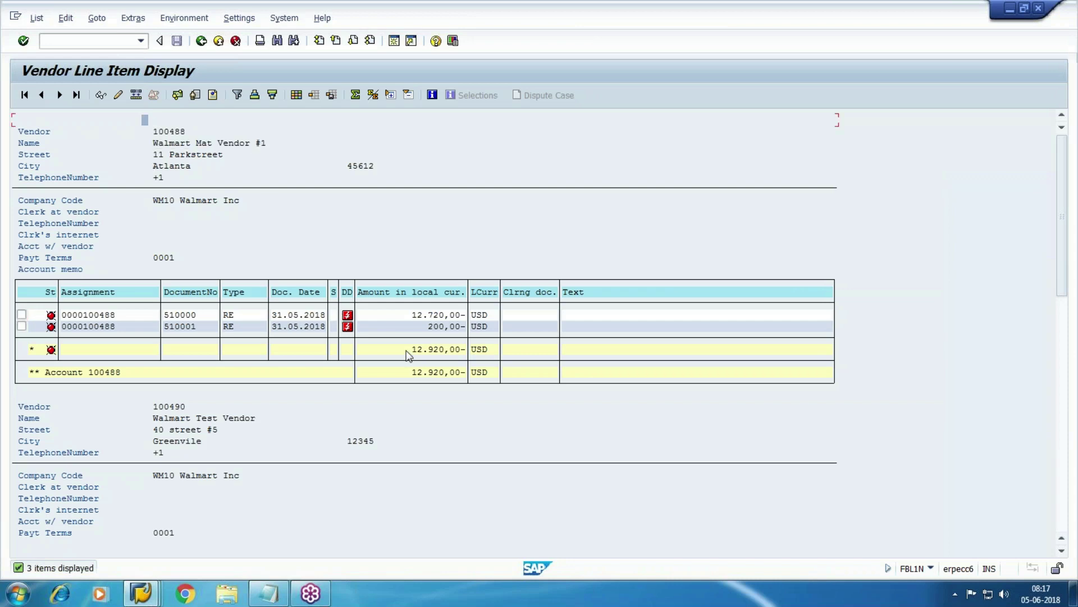
- Examine the open item amounts of both WM10 vendors and the overall total at the end of the list
left_click_drag(408, 355, 513, 360)
key("ctrl+c")
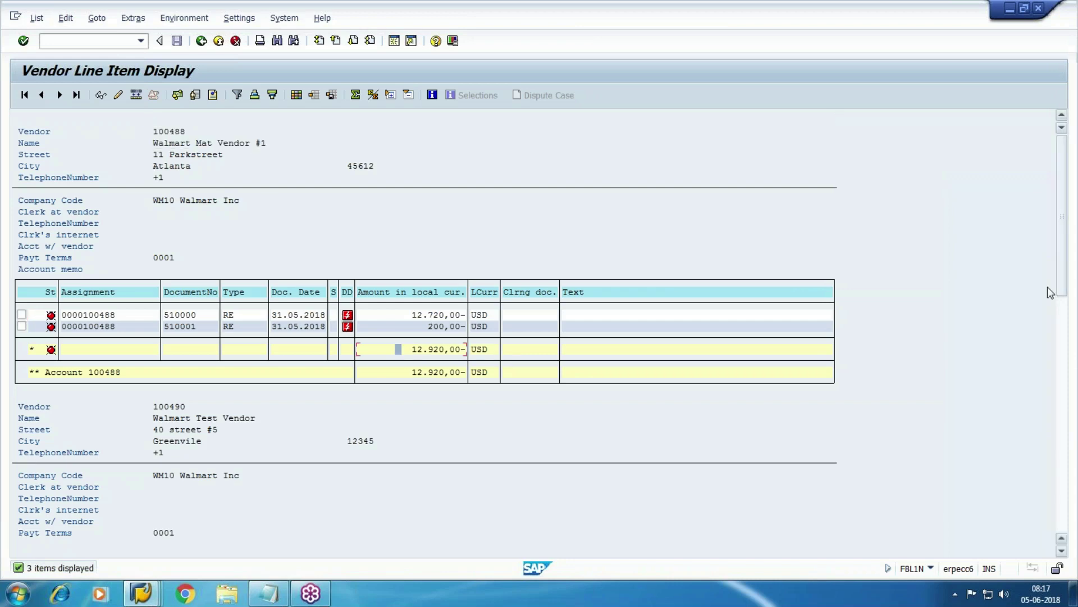
left_click_drag(1067, 243, 1067, 357)
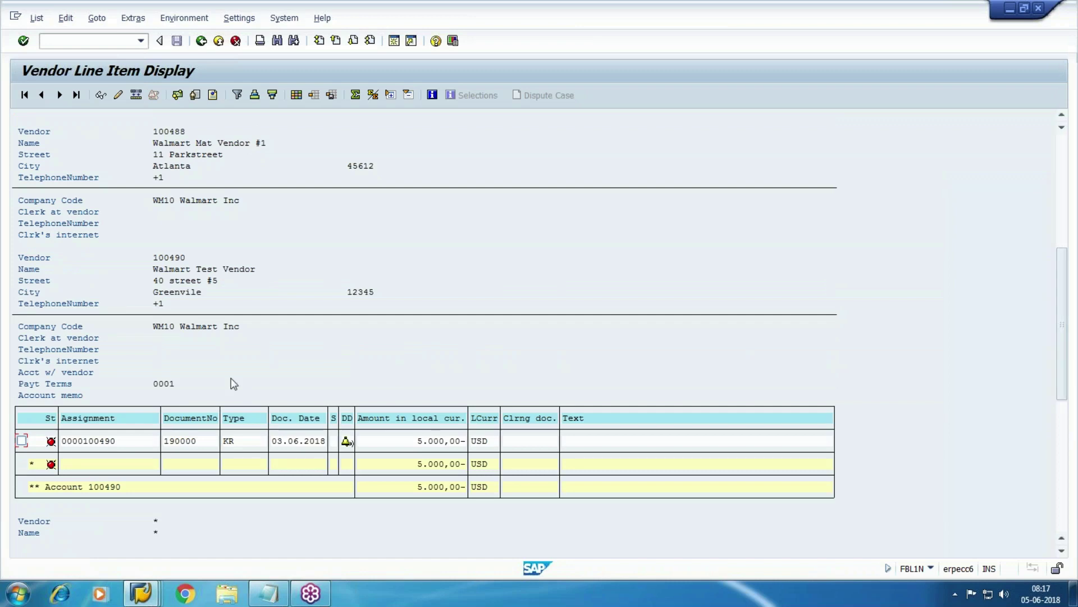
left_click_drag(401, 441, 567, 446)
key("ctrl+c")
scroll(1056, 446, "down", 4)
left_click(418, 521)
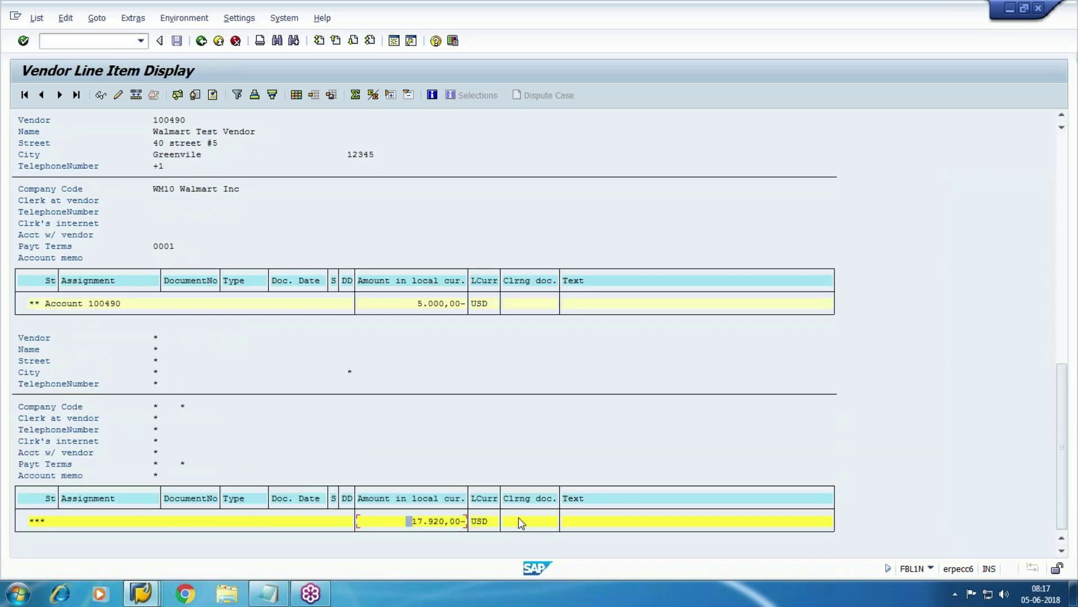
left_click(140, 593)
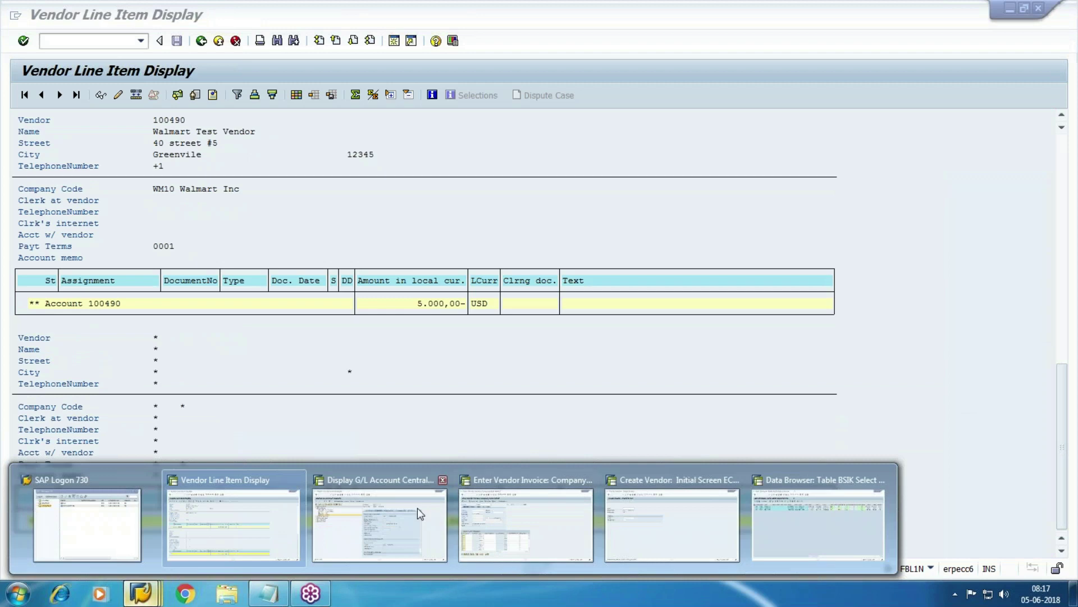
- Switch to the Enter Vendor Invoice session and leave the transaction for the SAP Easy Access screen
left_click(587, 515)
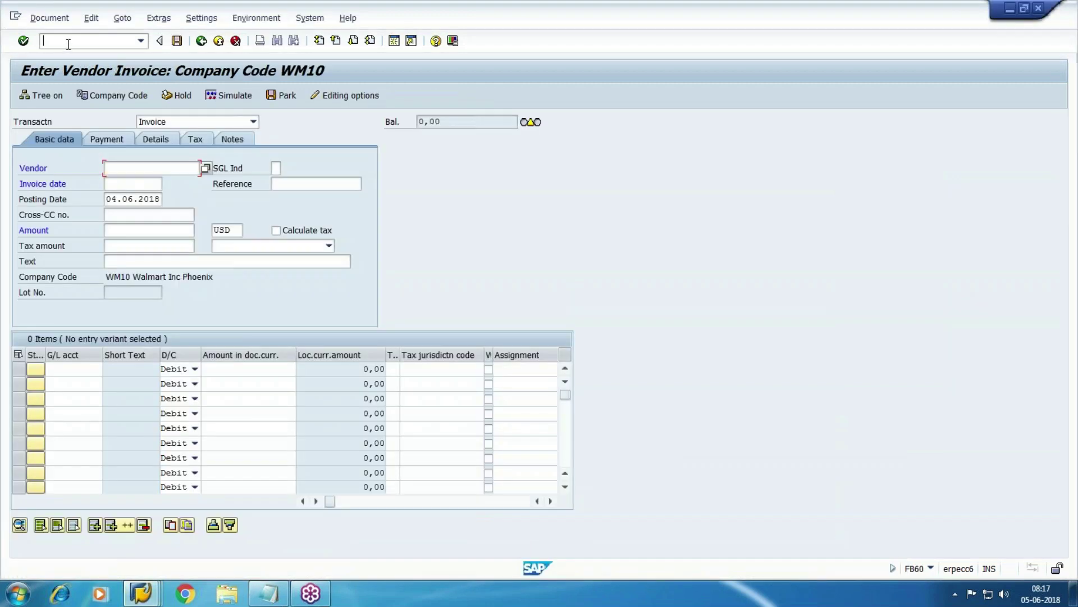
key("Return")
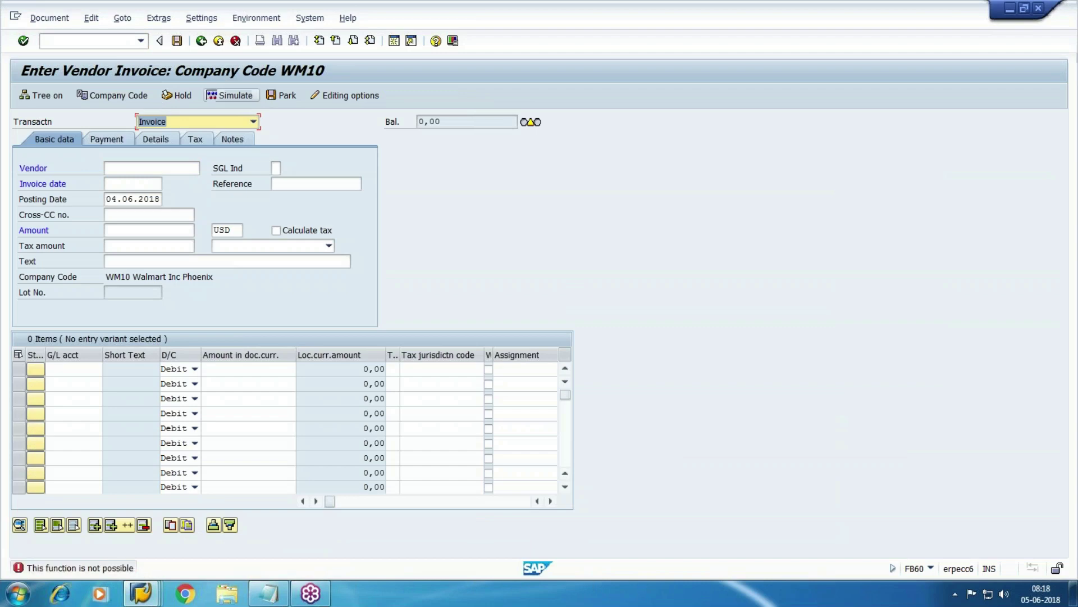
left_click(107, 43)
key("Return")
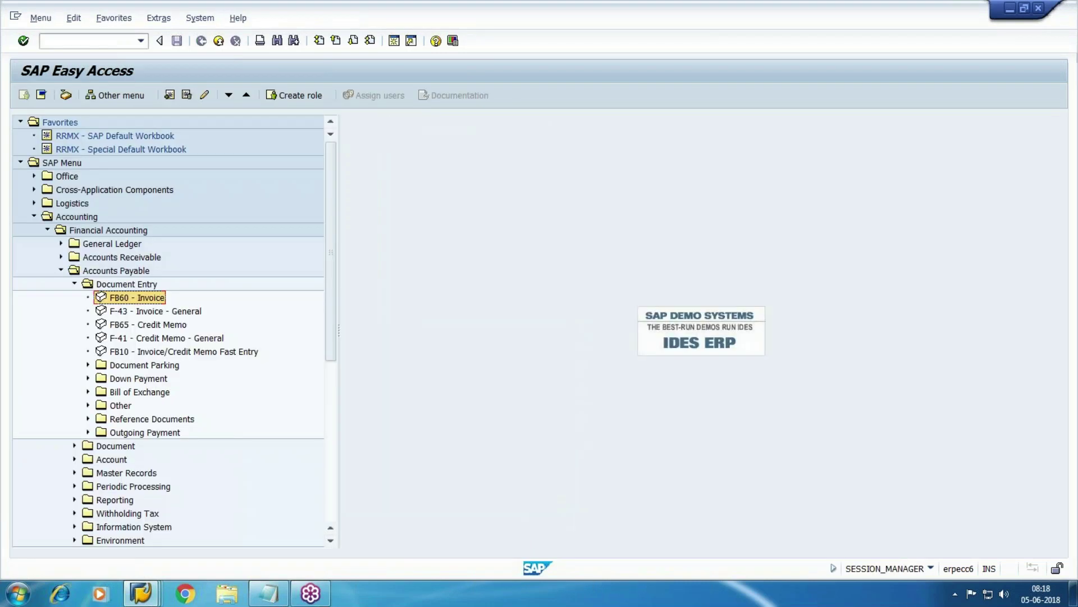
- Expand the Accounts Payable information system in the SAP menu down to the Vendors: Items reports
left_click(74, 285)
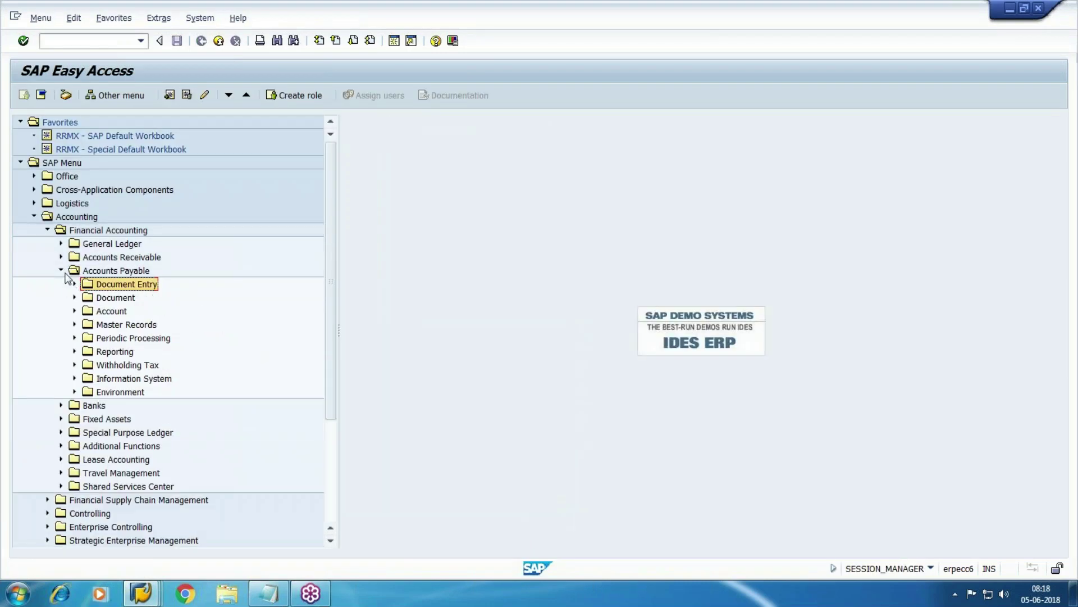
left_click(61, 271)
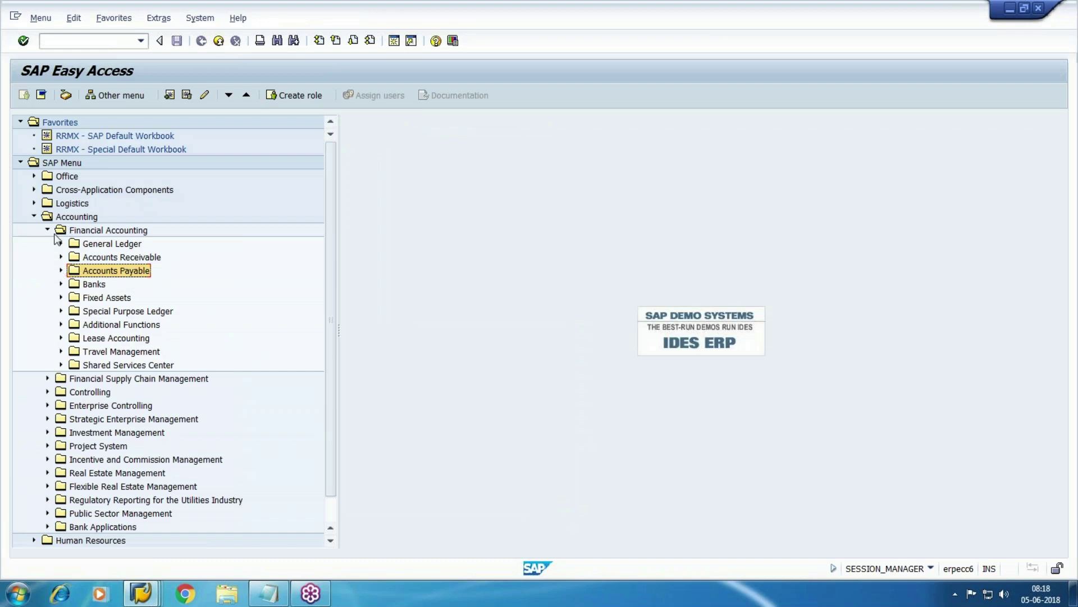
left_click(61, 271)
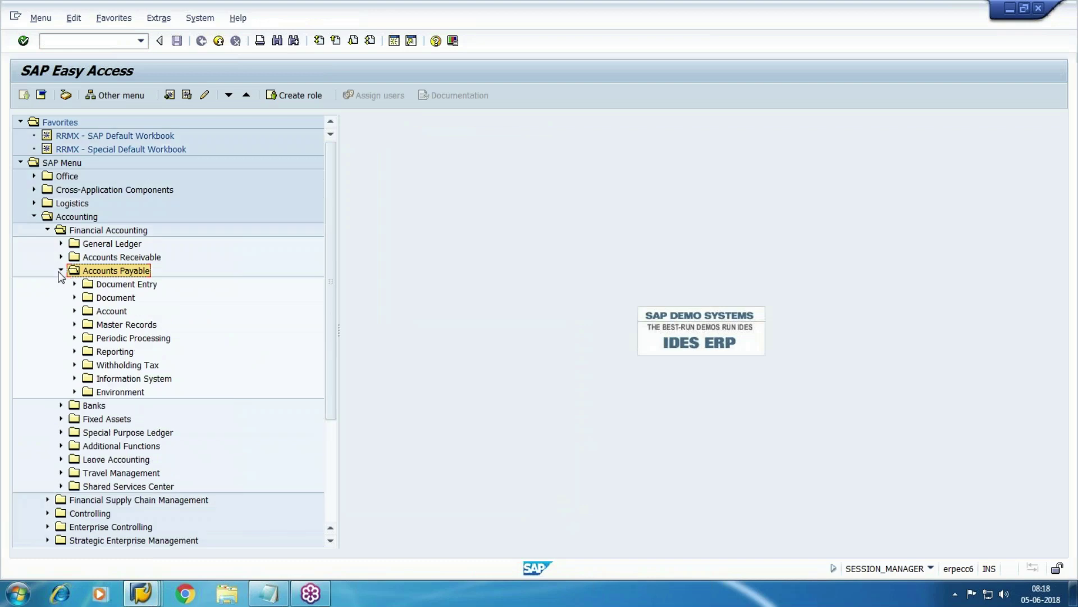
left_click(74, 378)
scroll(79, 359, "down", 2)
left_click(88, 311)
scroll(87, 308, "down", 1)
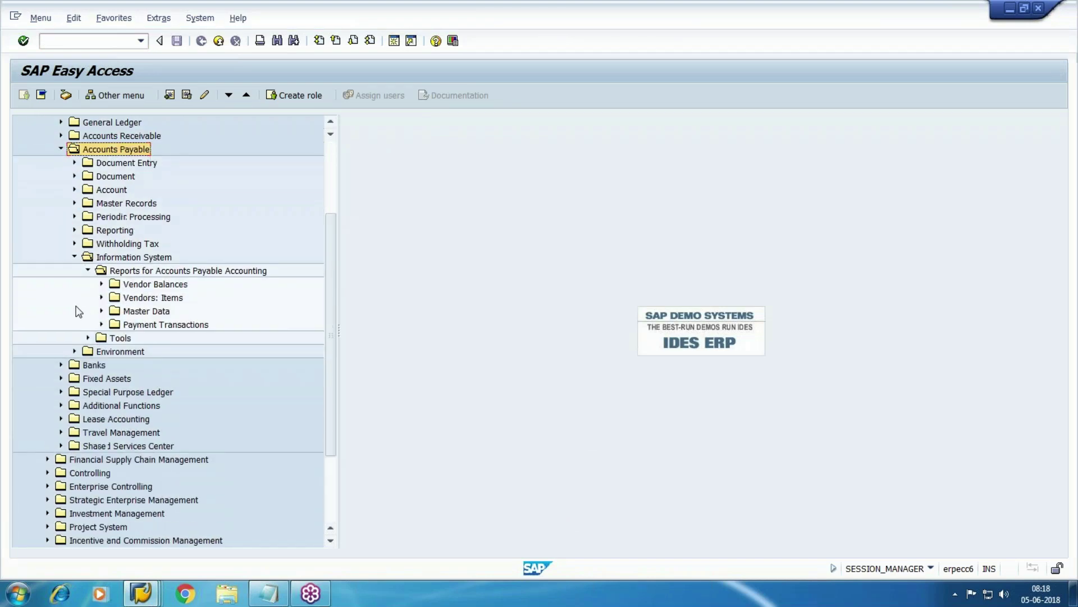
left_click(101, 297)
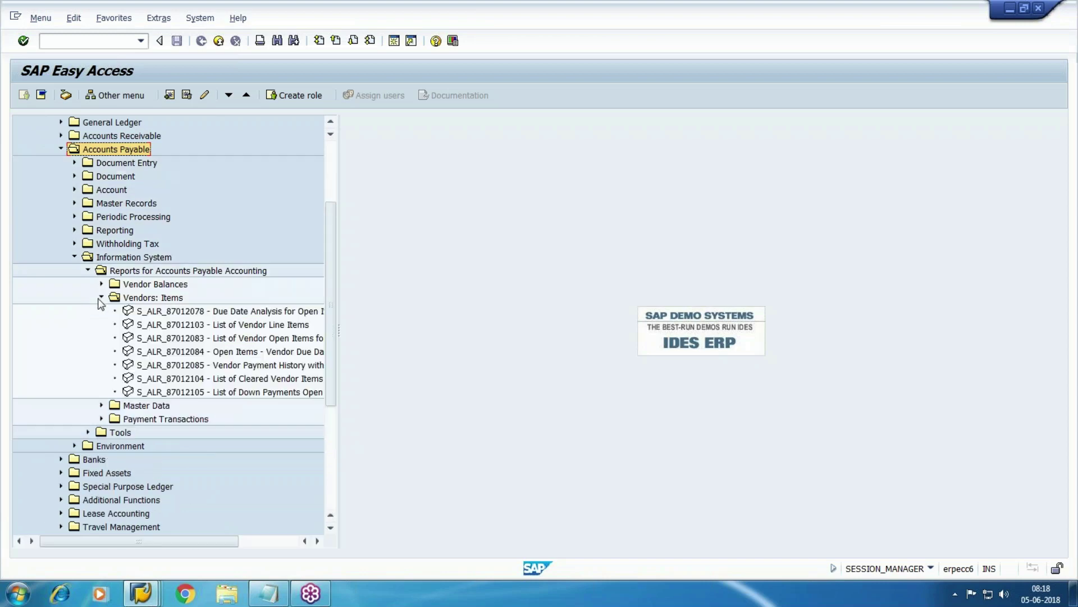
- Run the report List of Vendor Open Items for Printing (S_ALR_87012083) for company code WM10
left_click_drag(126, 545, 185, 544)
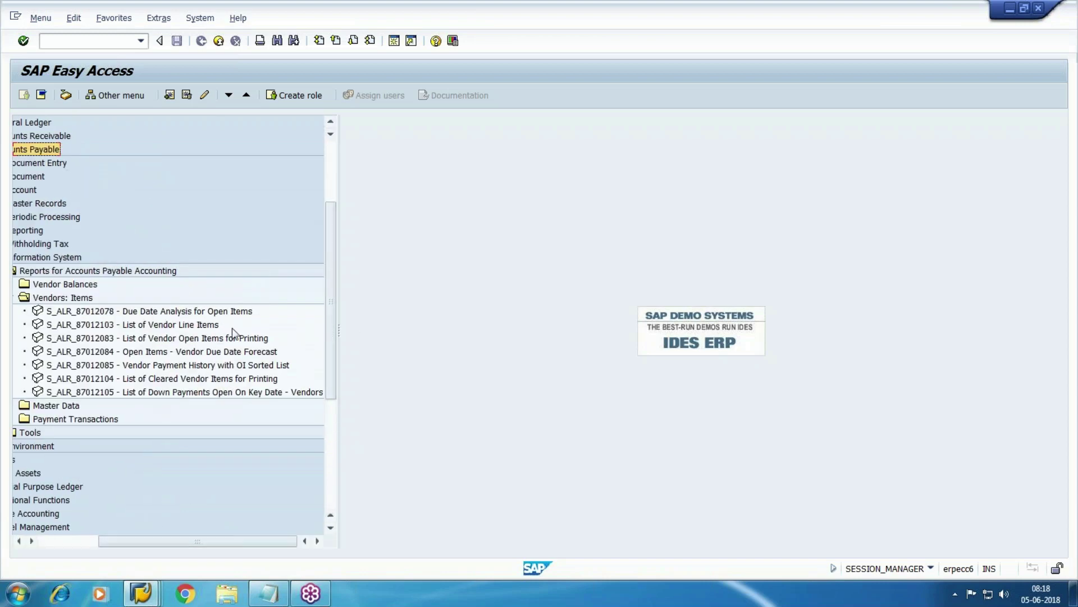
left_click(191, 338)
key("Return")
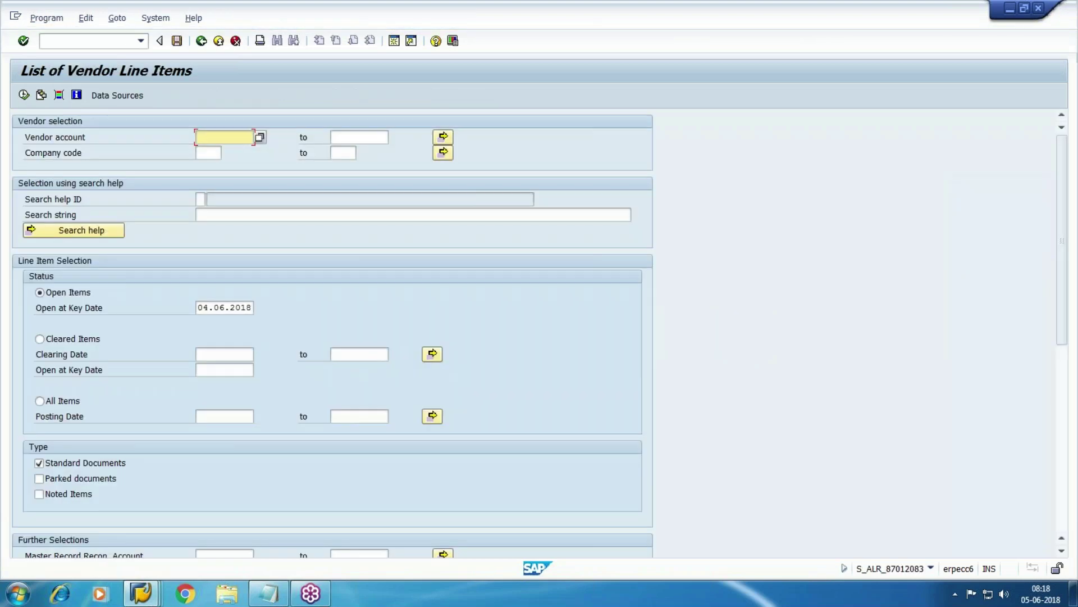
key("Tab")
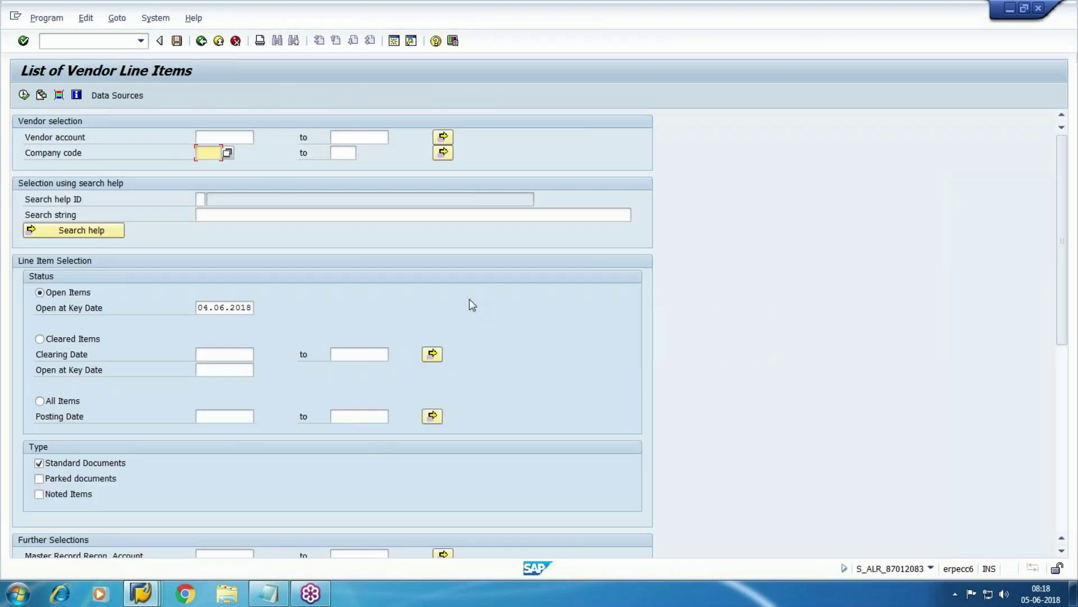
type("WM10")
key("F8")
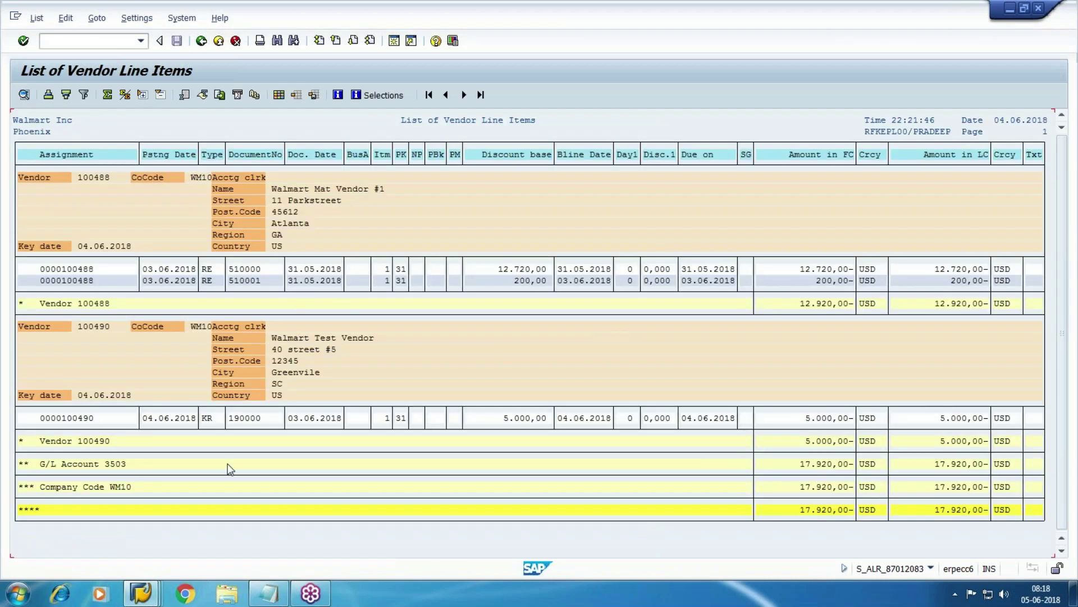
- Collapse the vendor line item list to its summary levels and examine the total of G/L account 3503
double_click(32, 508)
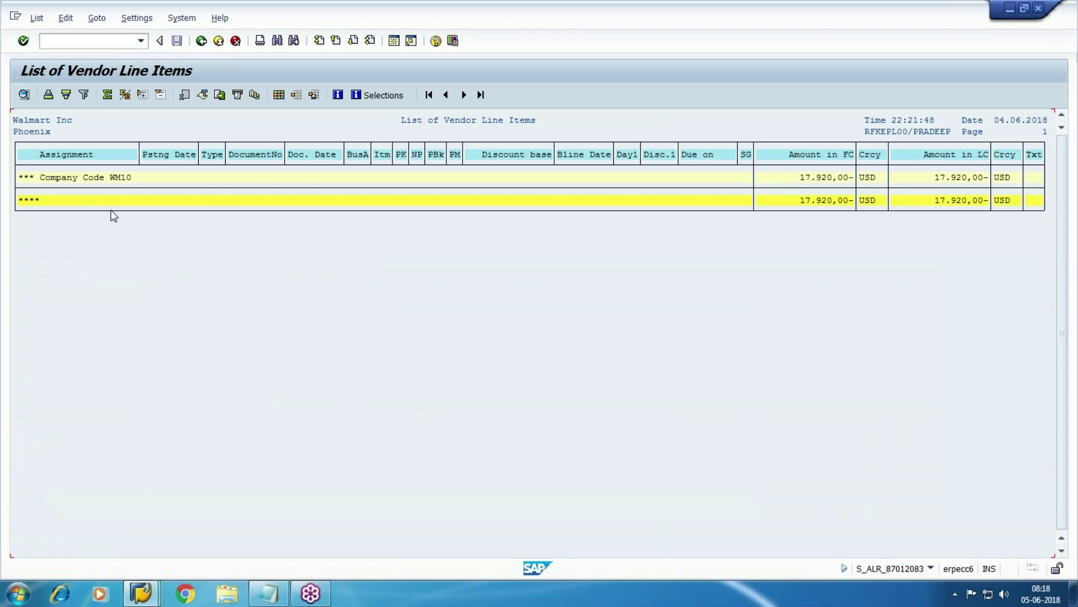
double_click(20, 178)
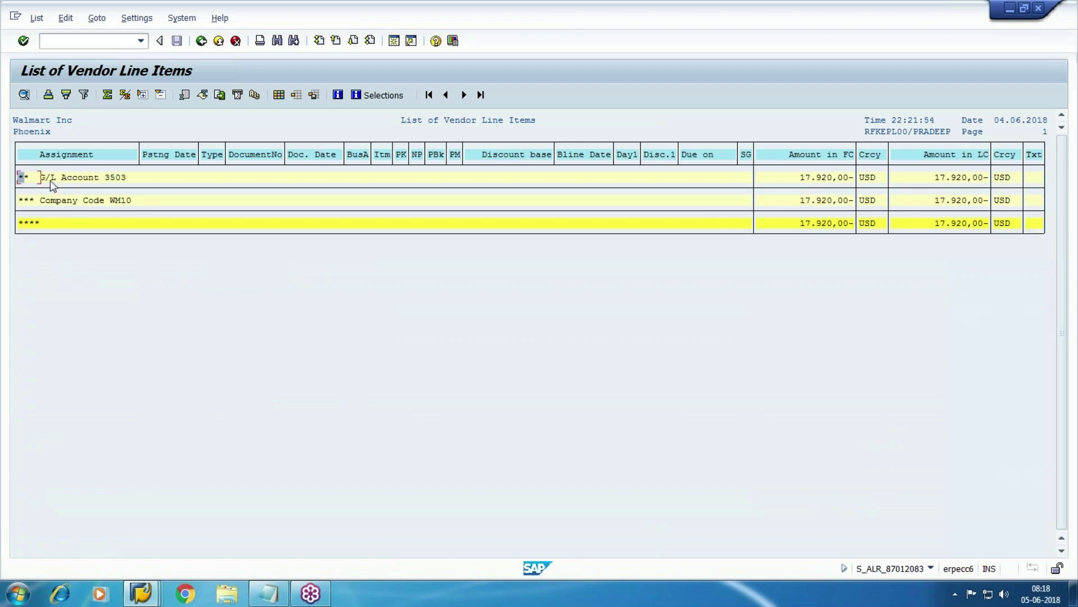
left_click_drag(50, 180, 135, 181)
left_click_drag(758, 179, 887, 177)
- Switch to the Create Vendor session, start FBL3N there and run the open item display for G/L account 3503 in company code WM10
left_click(141, 593)
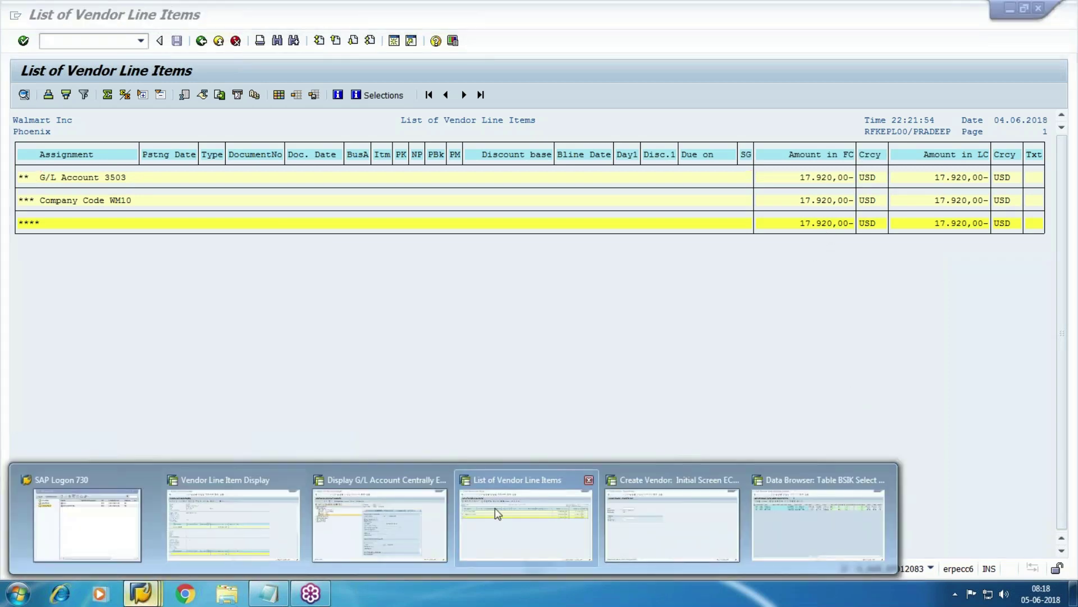
left_click(77, 39)
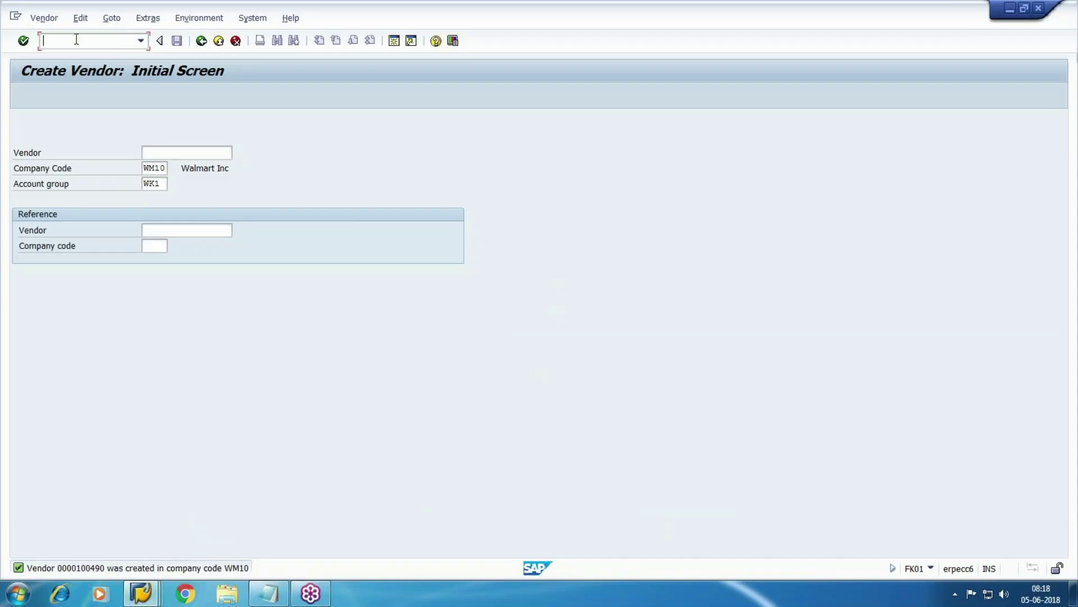
type("/NFBL3N")
key("Return")
type("3503")
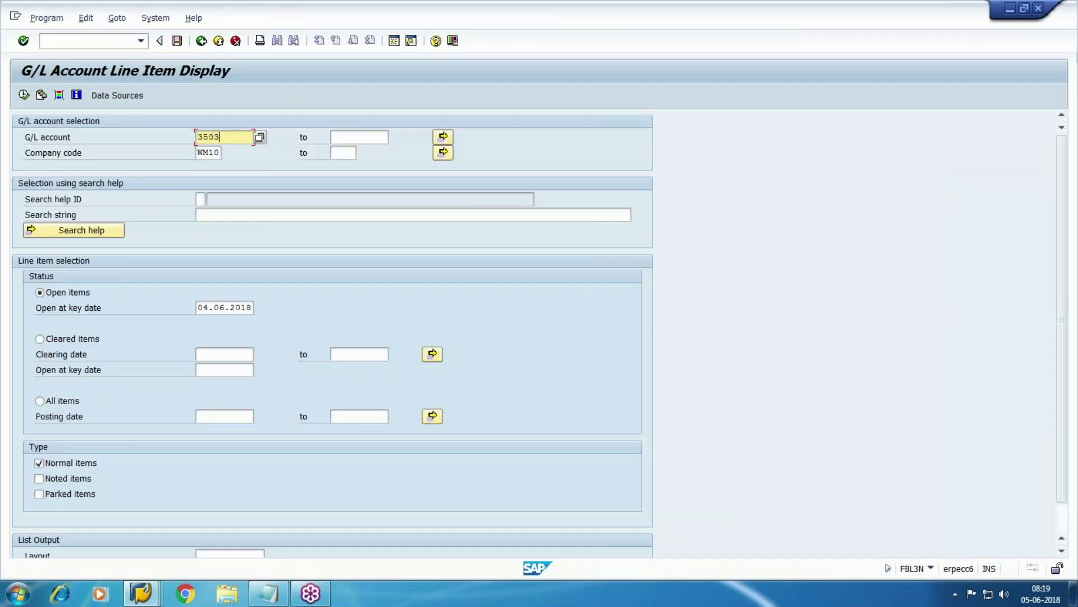
left_click(24, 95)
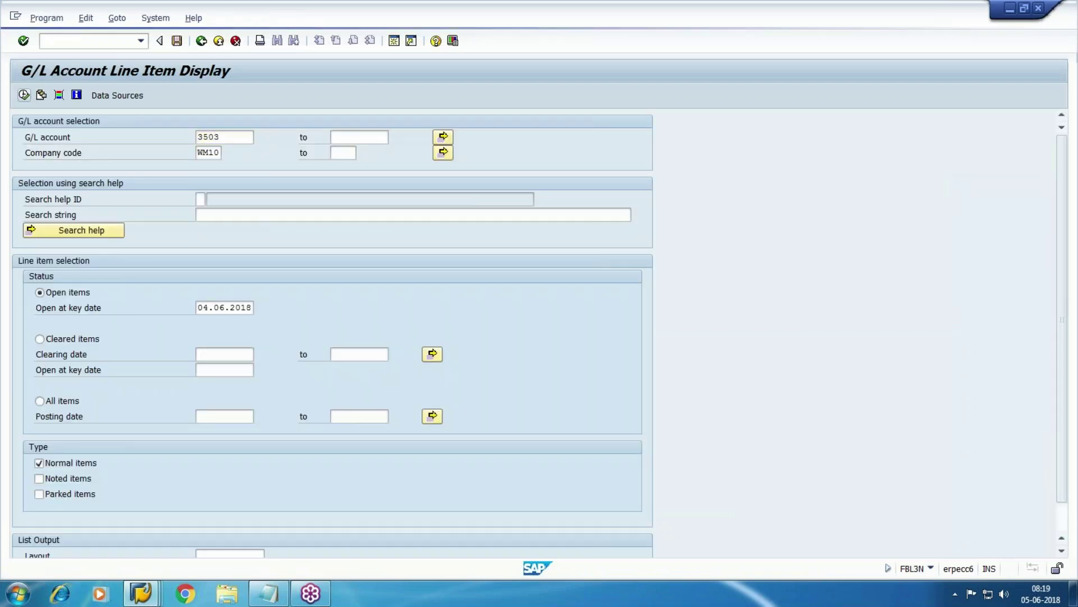